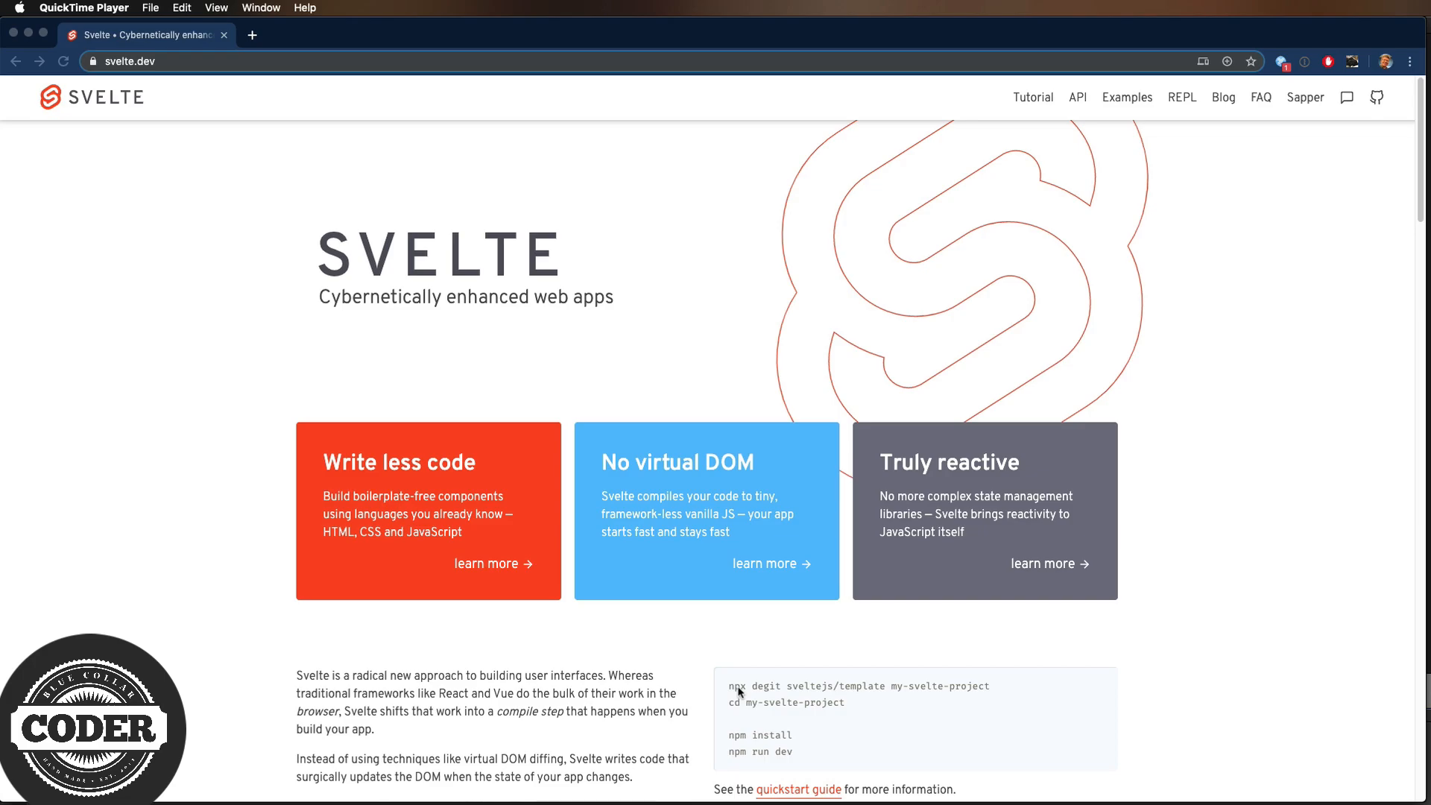
type("npx degit sveltejs/template star-bar")
Clone the Svelte template into star-bar, enter the folder and install dependencies with yarn.
key("Return")
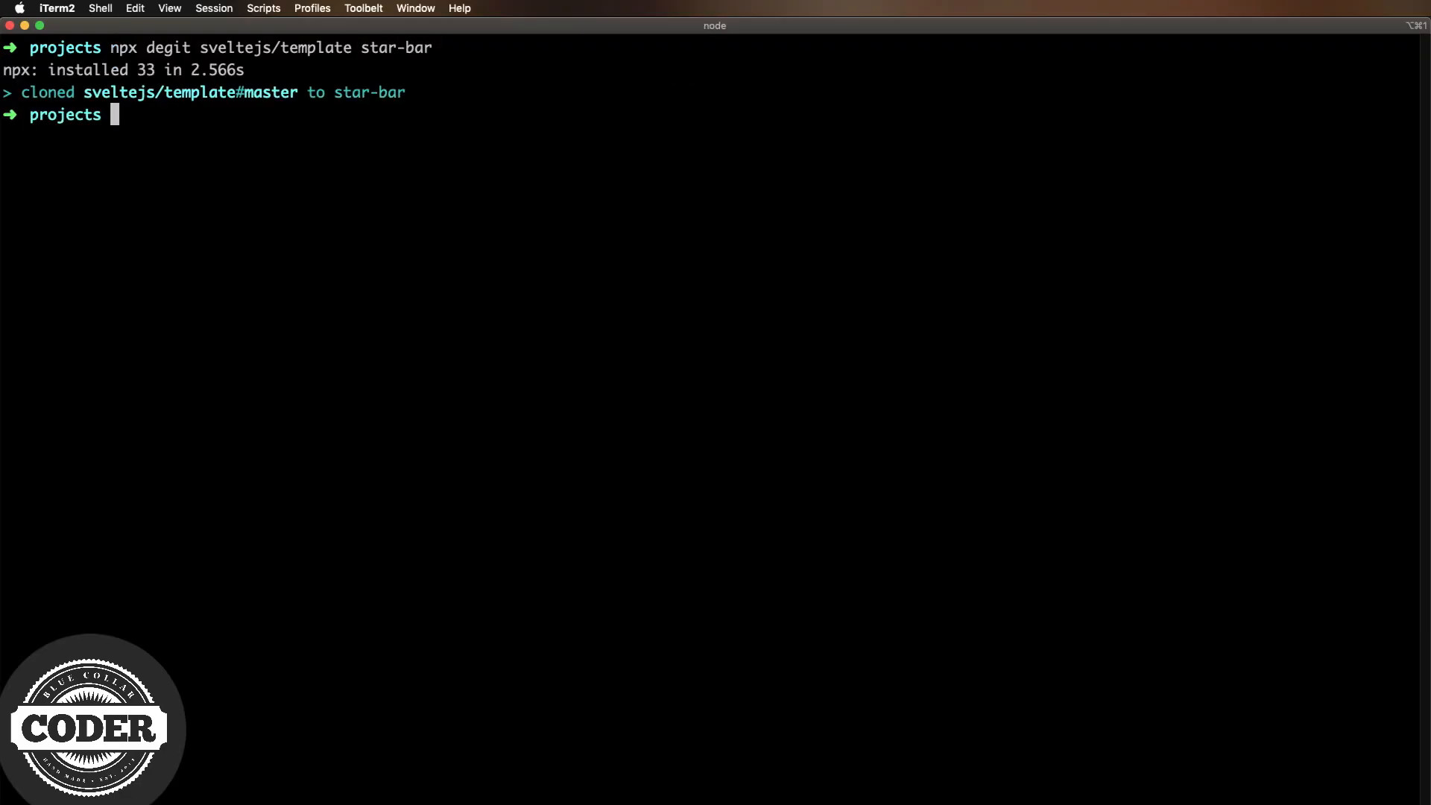
type("cd star-bar")
key("Return")
type("yarn")
key("Return")
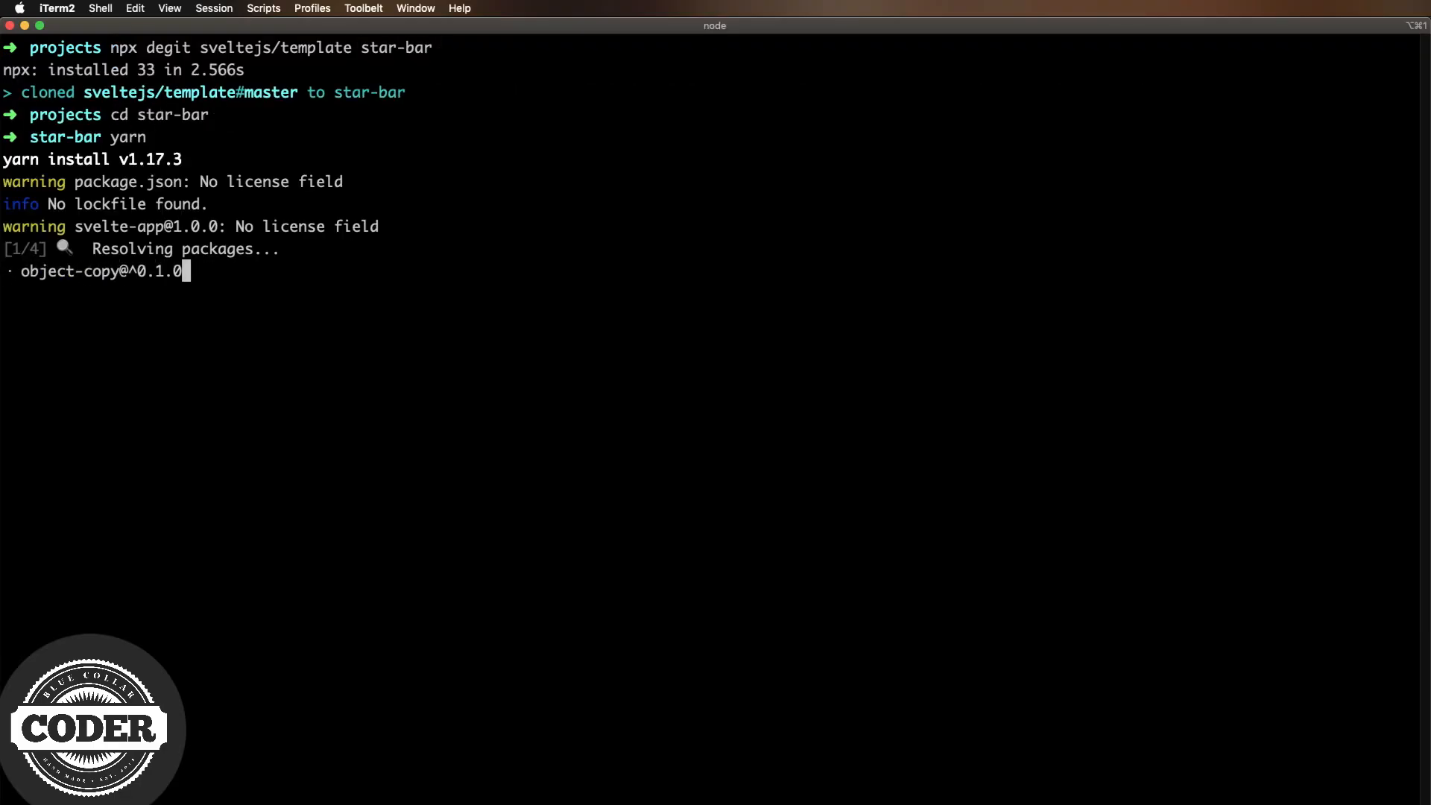
key("super+Tab")
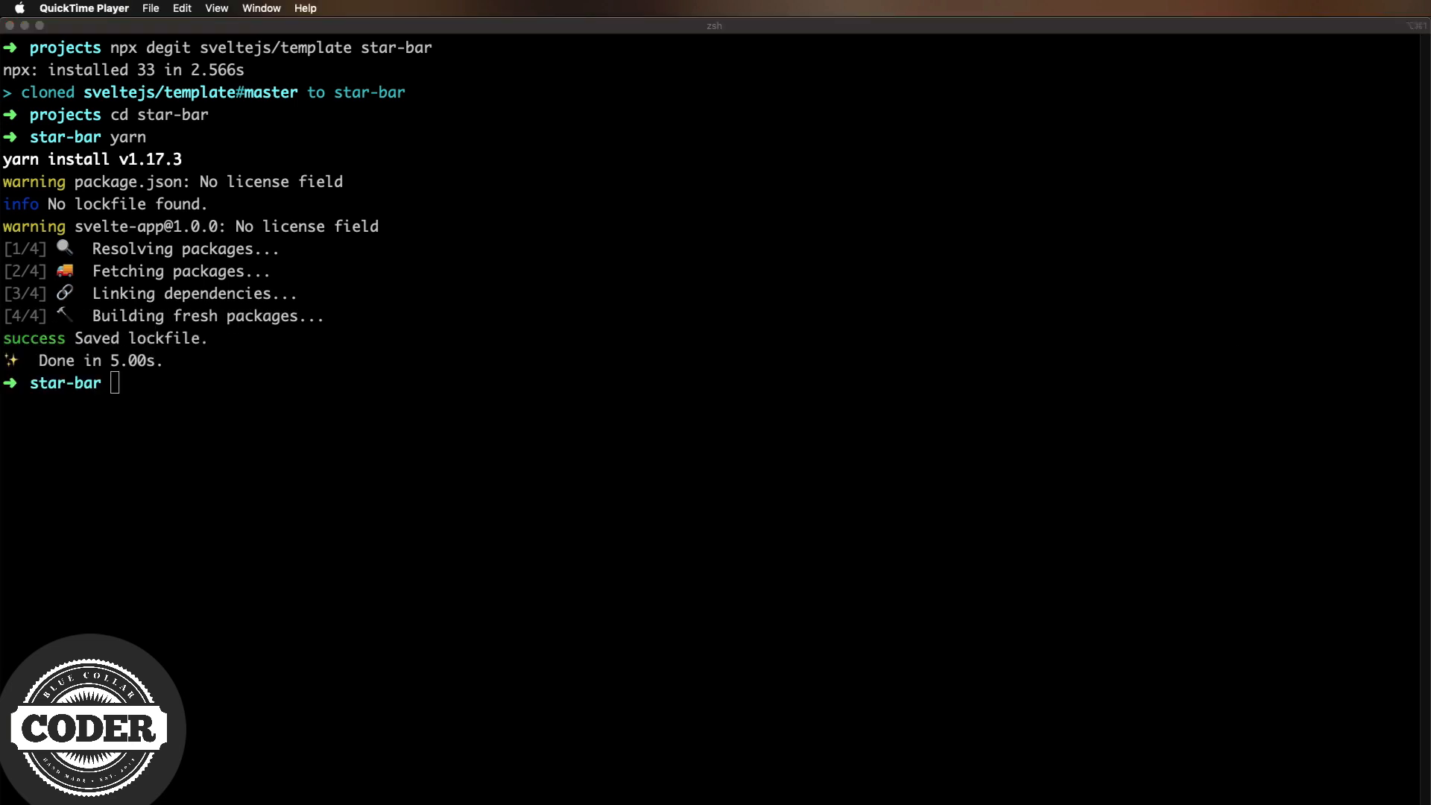
type("code .")
Launch the project in VS Code and start yarn dev in the integrated terminal.
key("Return")
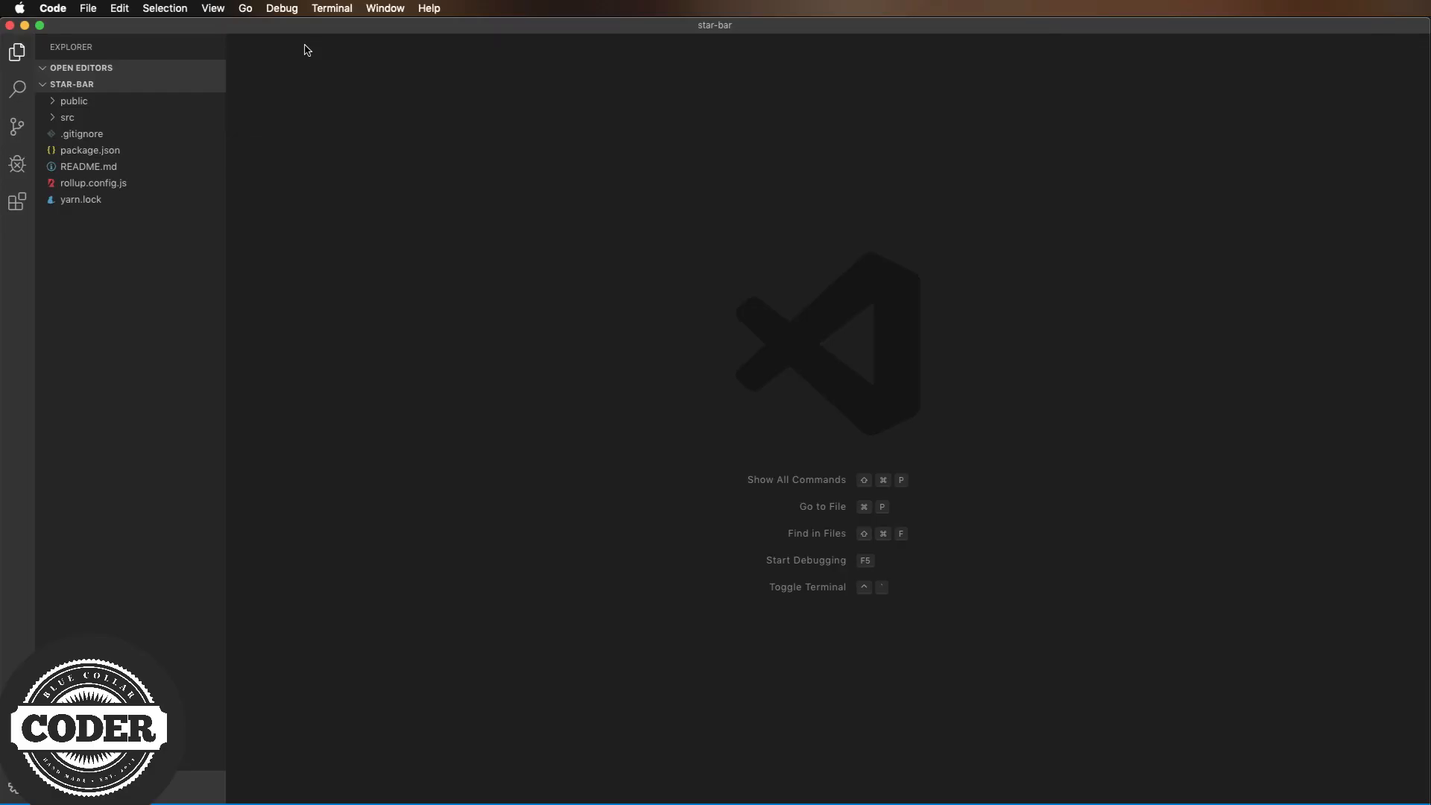
key("super+shift+p")
type("term")
key("Return")
type("yarn dev")
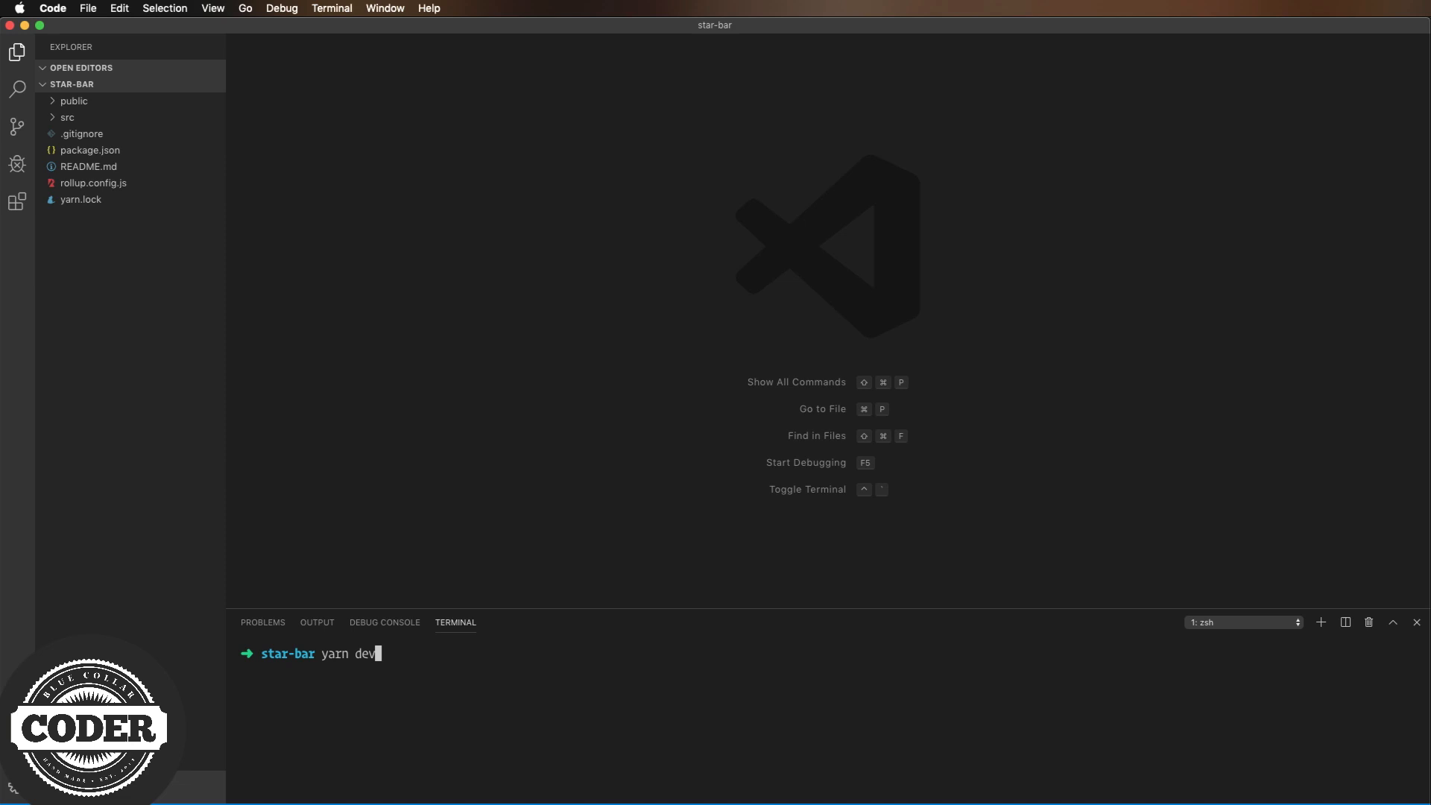
key("Return")
Bring up App.svelte from the src folder in the editor.
left_click(67, 117)
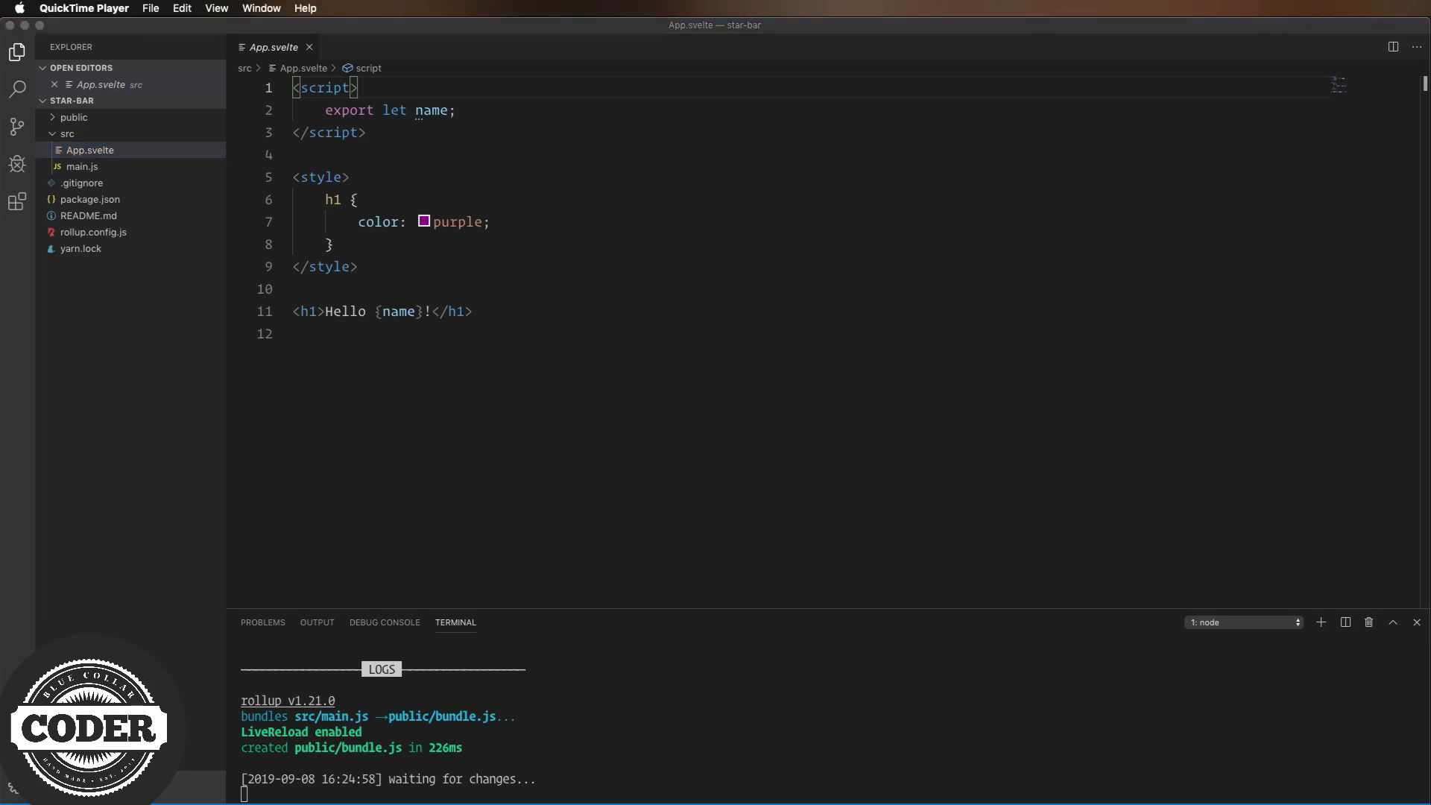
key("super+Tab")
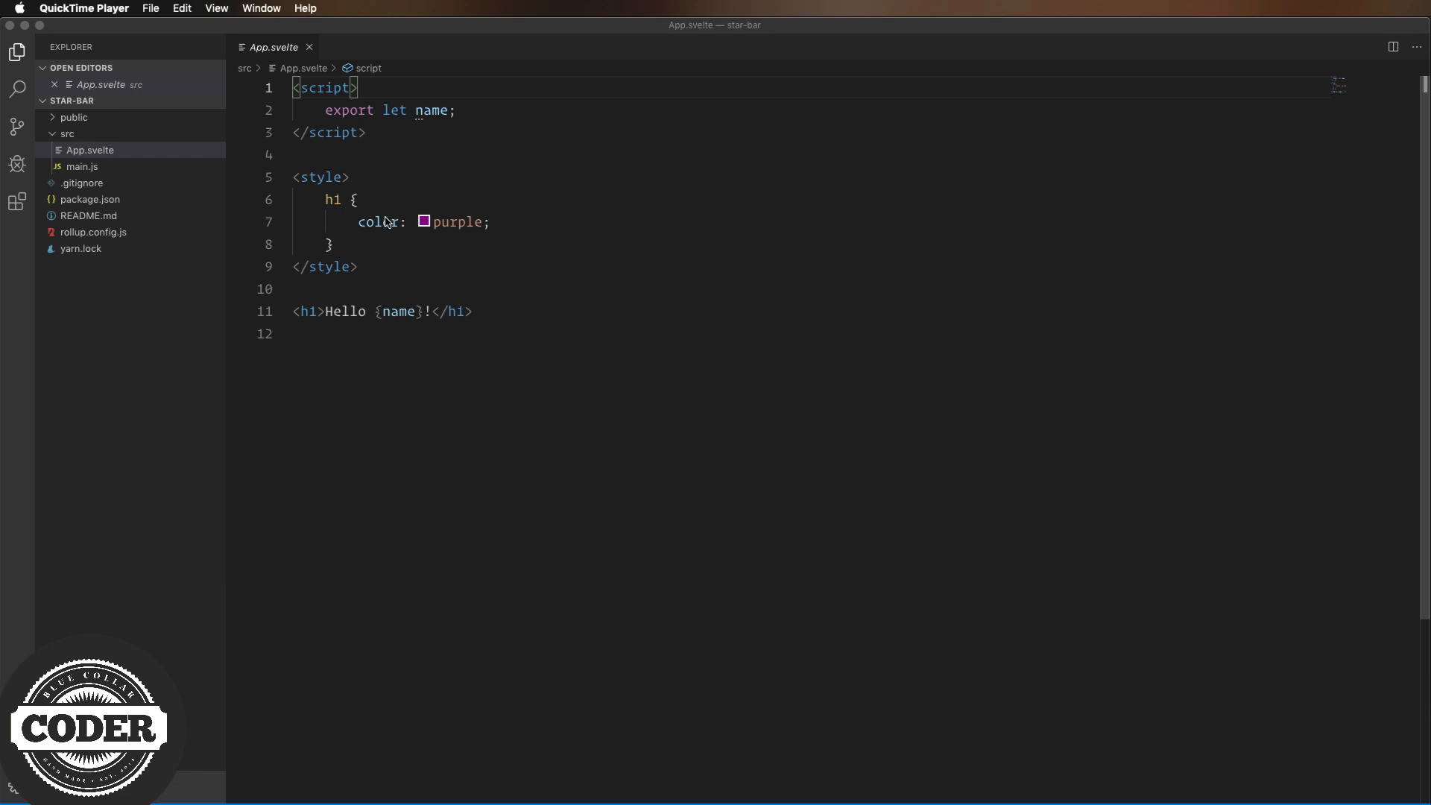
Delete the greeting markup and export width, height and percent props instead of name.
left_click_drag(293, 155, 593, 557)
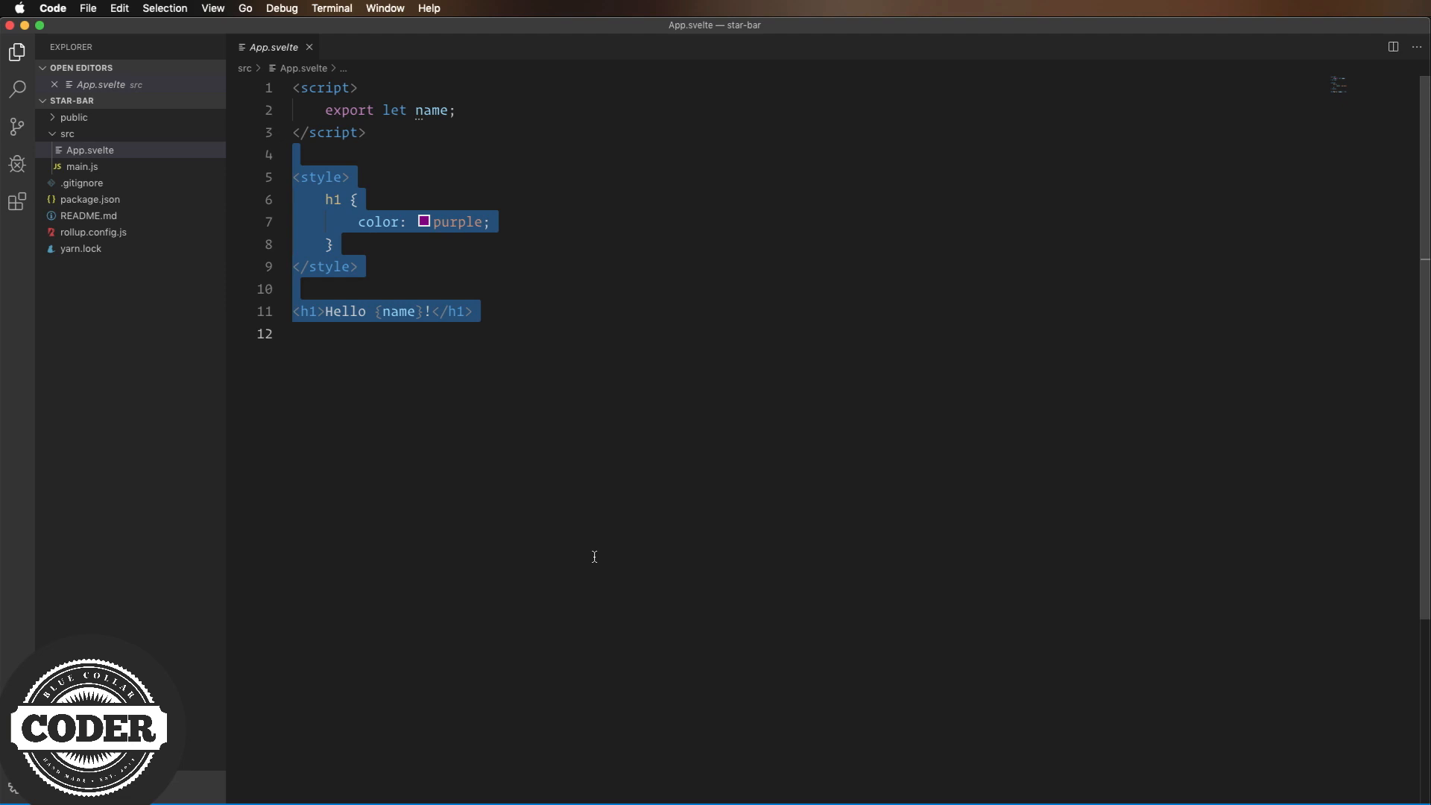
key("BackSpace")
key("Up")
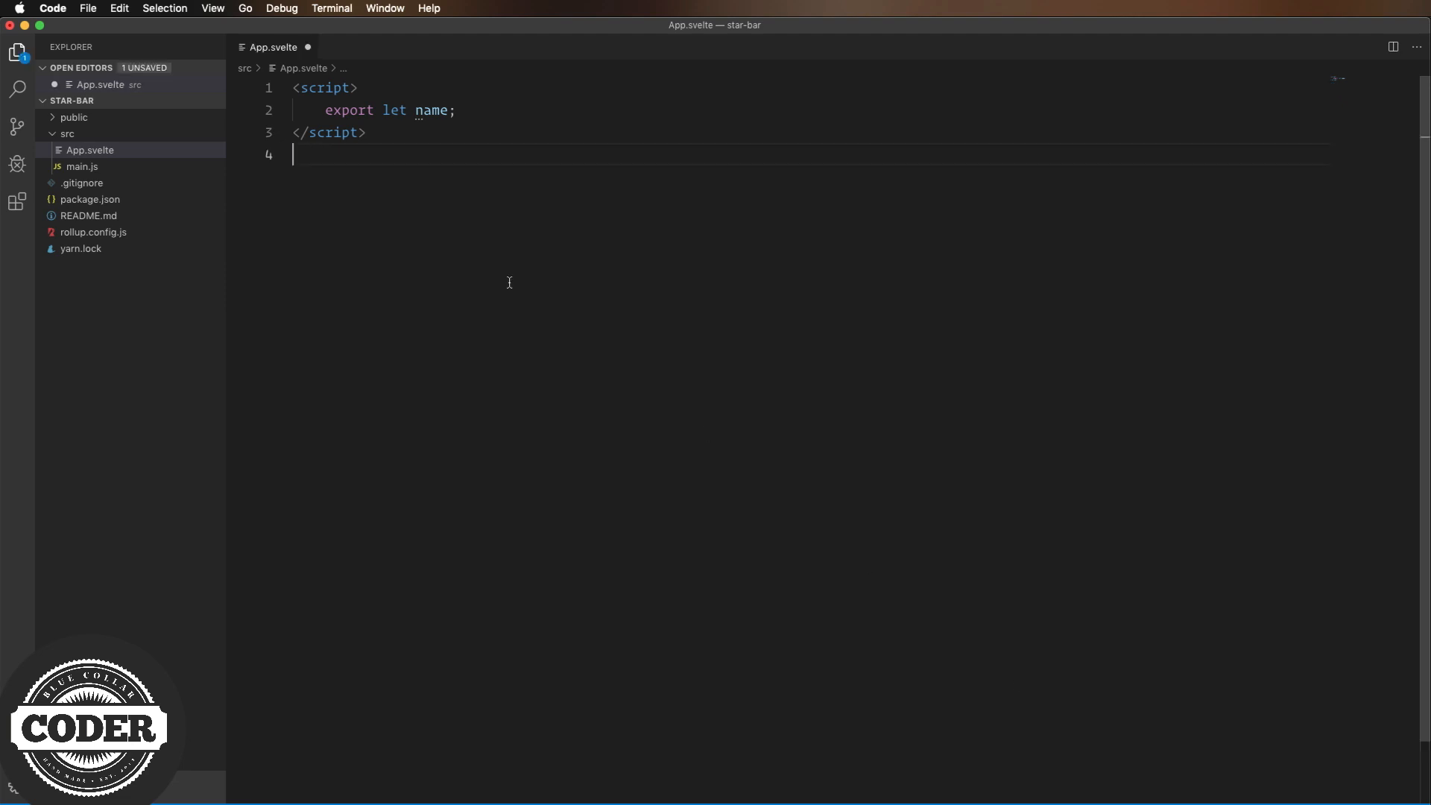
key("shift+Up")
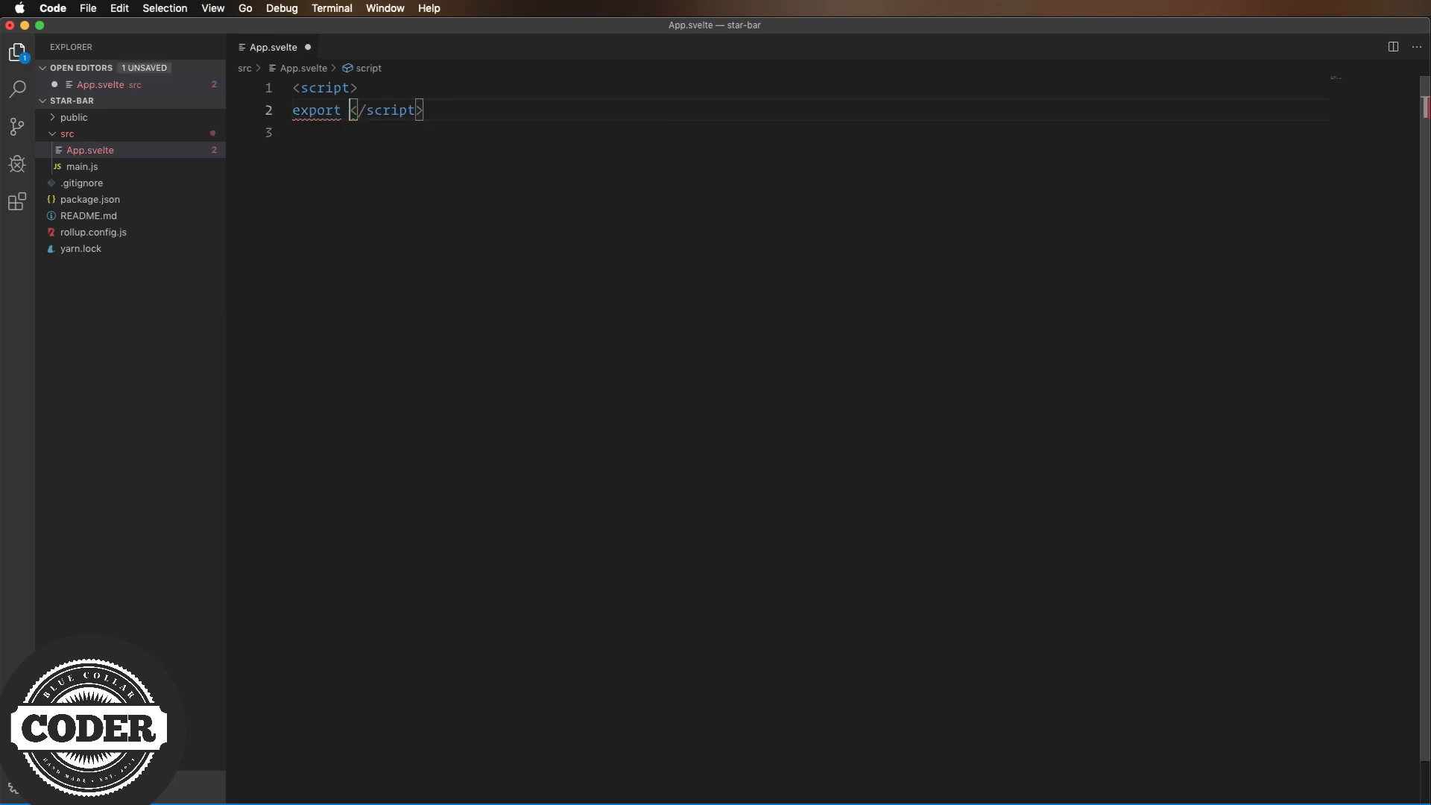
type("export let width = '100%';")
key("Return")
type("export ")
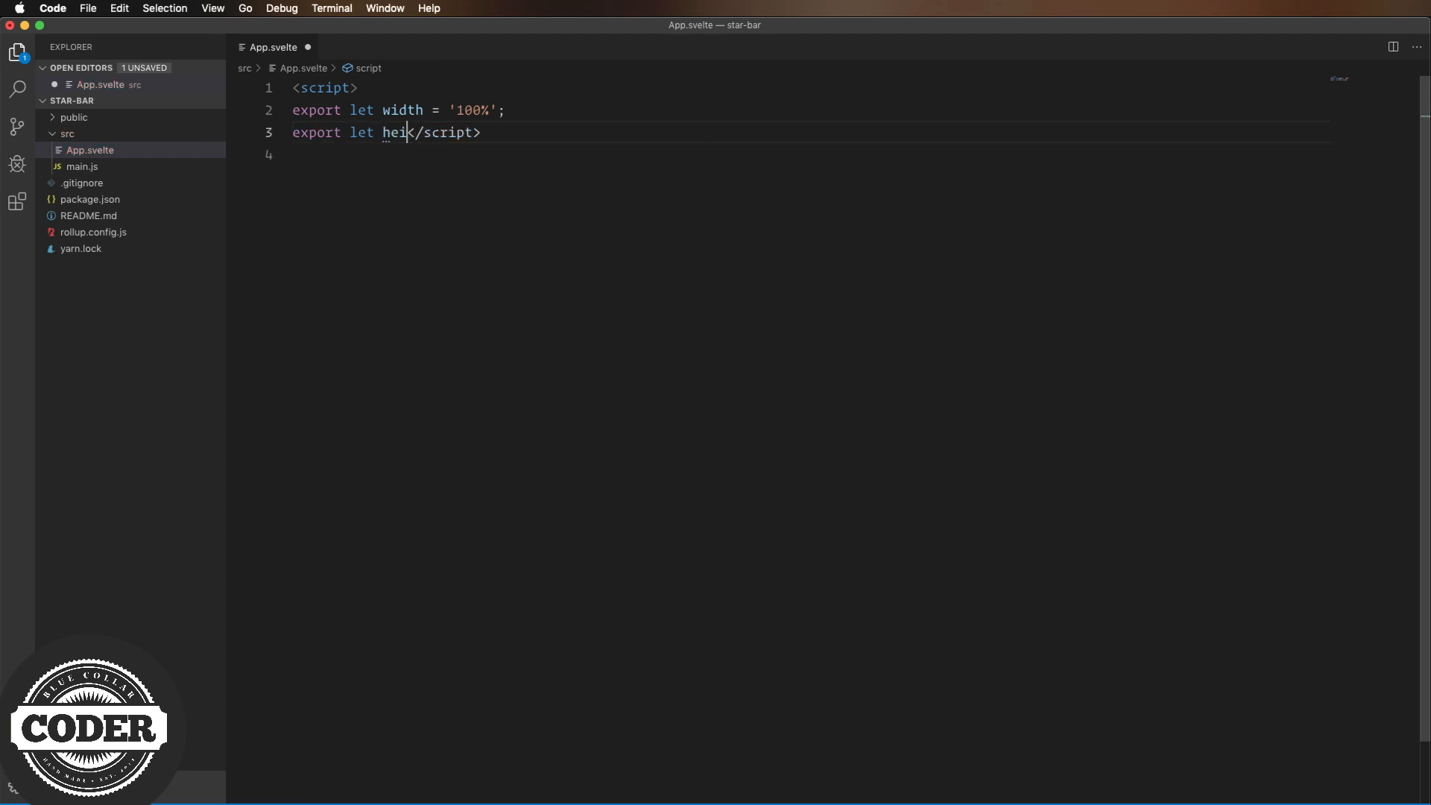
type("let height = '30';")
key("Return")
type("export let width =</script>")
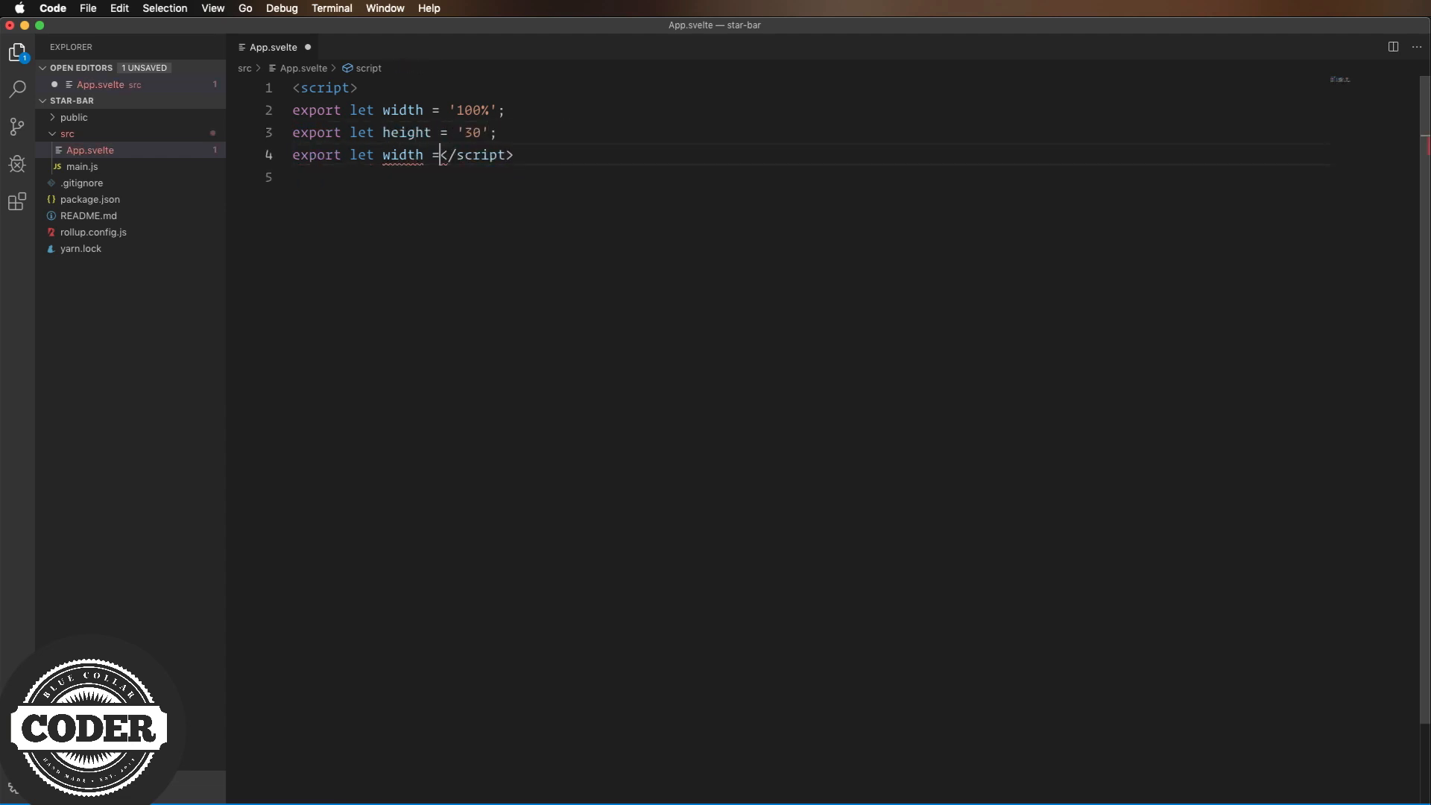
key("BackSpace")
key("BackSpace")
key("BackSpace")
type("percent = 80;")
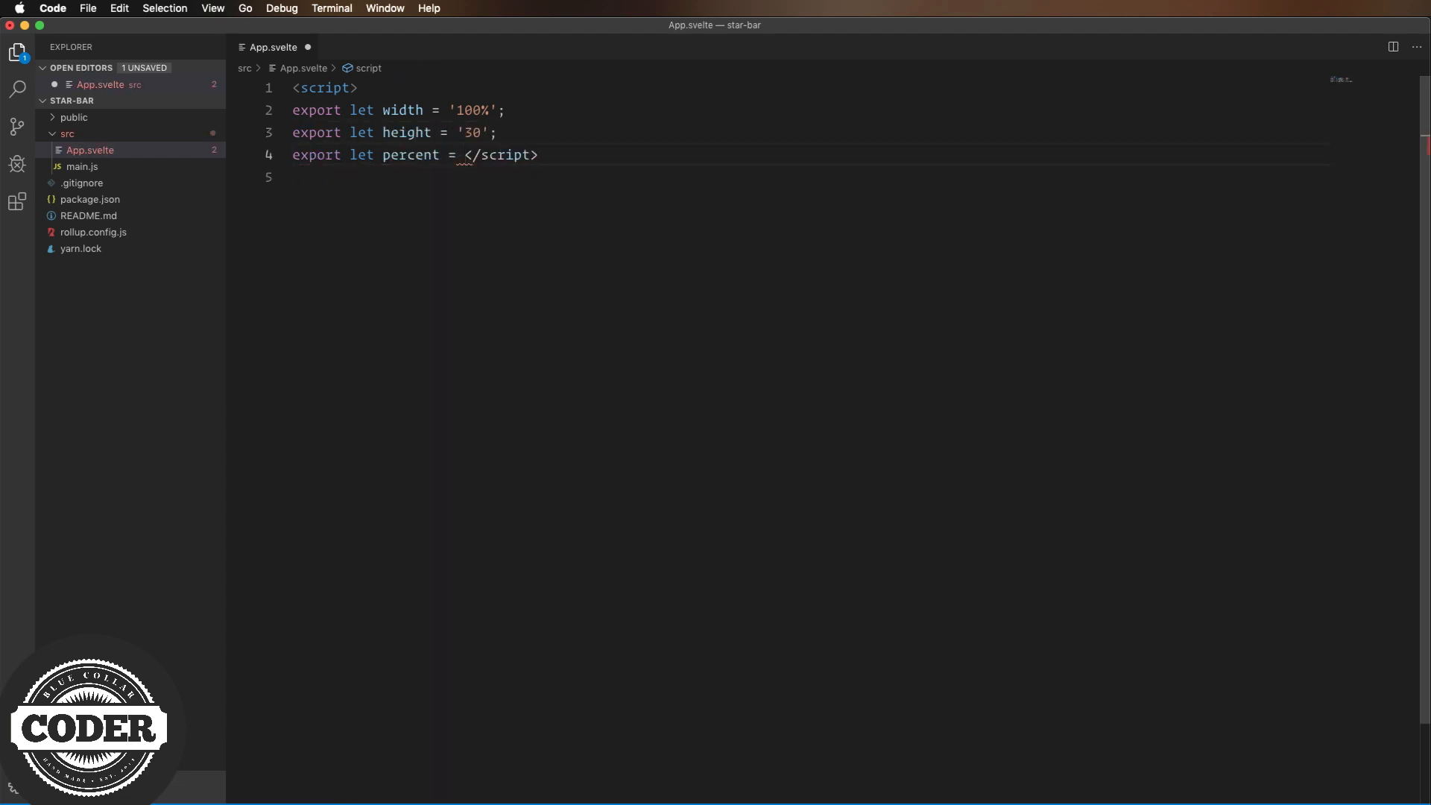
key("Return")
Add an svg element sized by width and height with viewBox "0 0 100 4".
key("End")
key("Return")
key("Return")
type("<svg ")
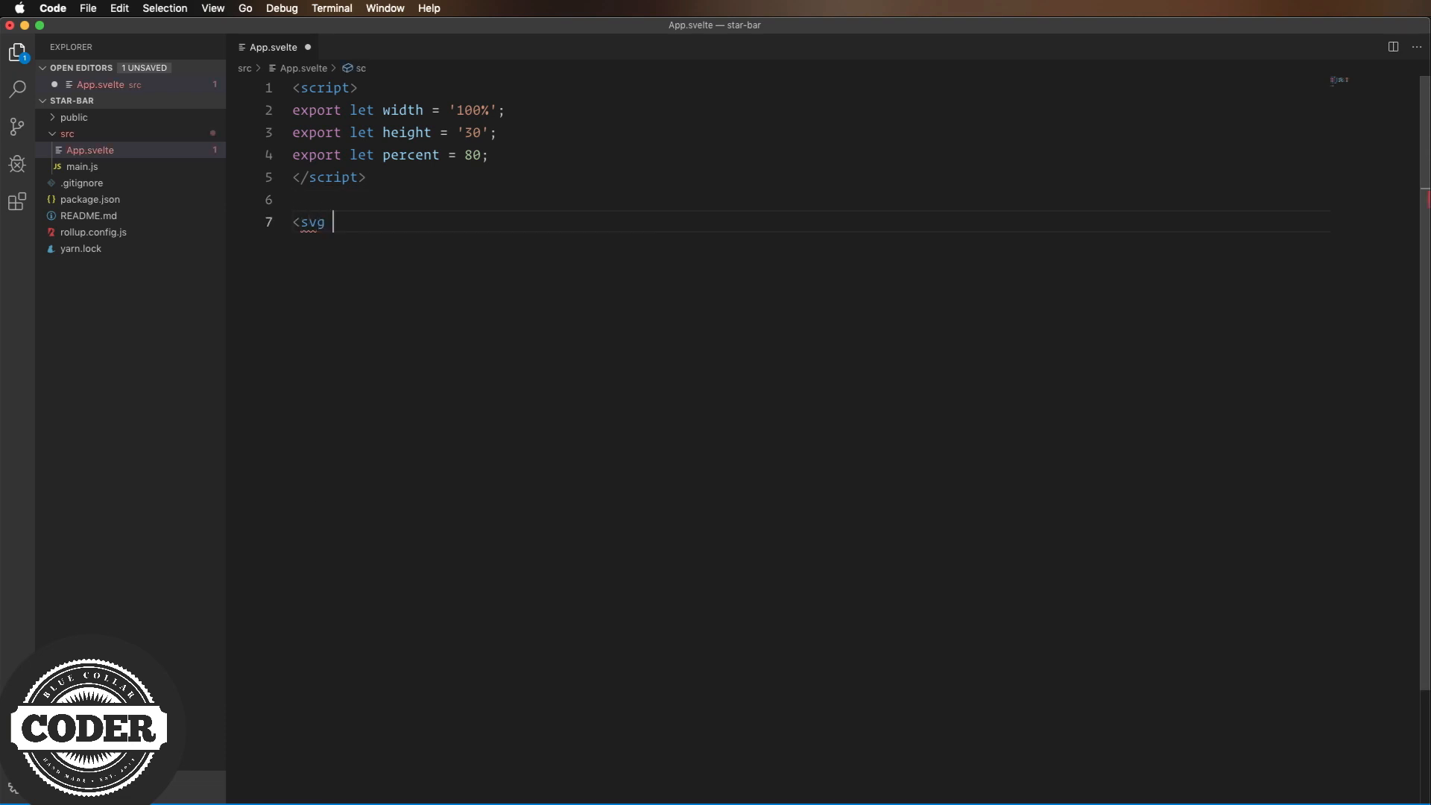
type("{width} {height}></svg>")
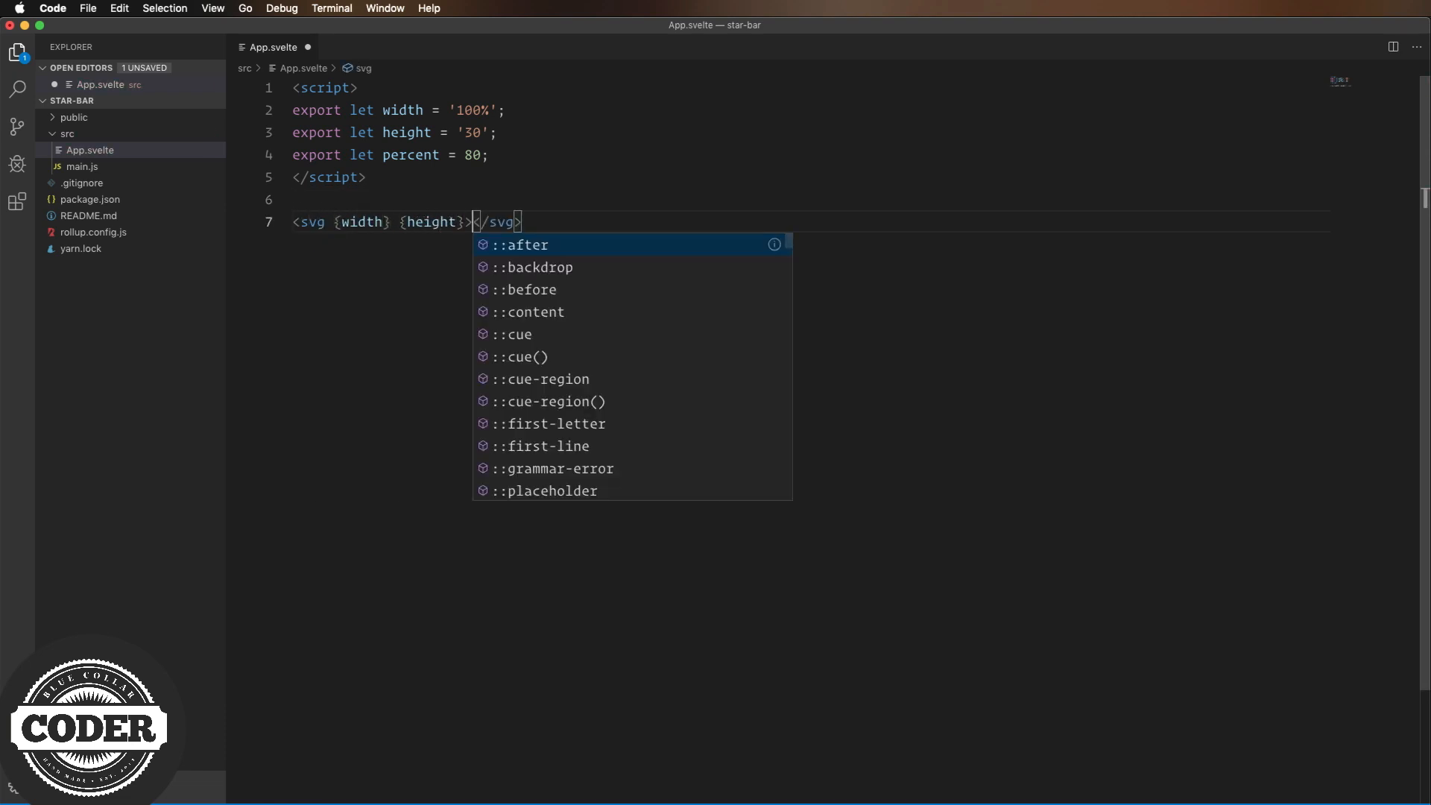
key("Return")
key("super+z")
key("Return")
type("</svg>")
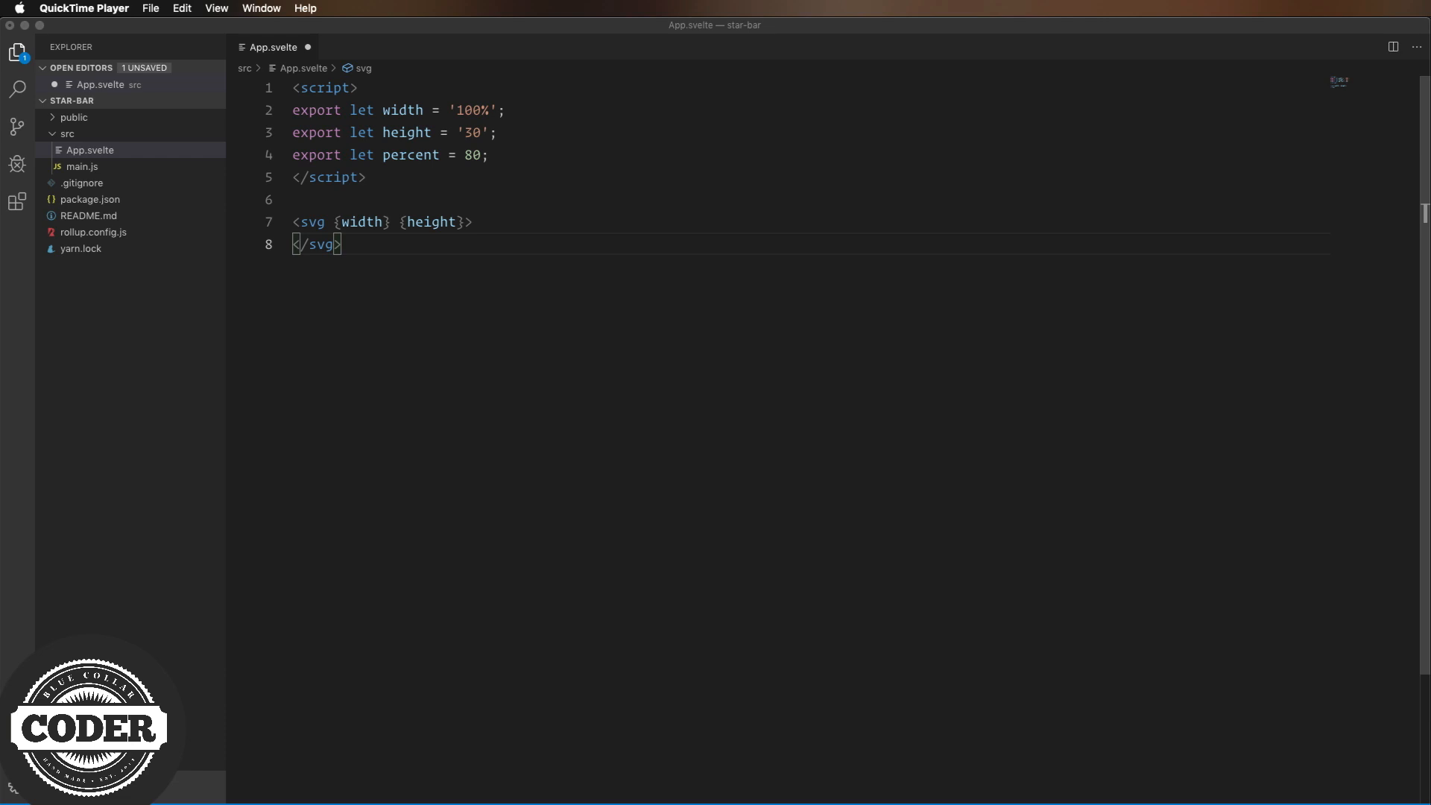
type("vie")
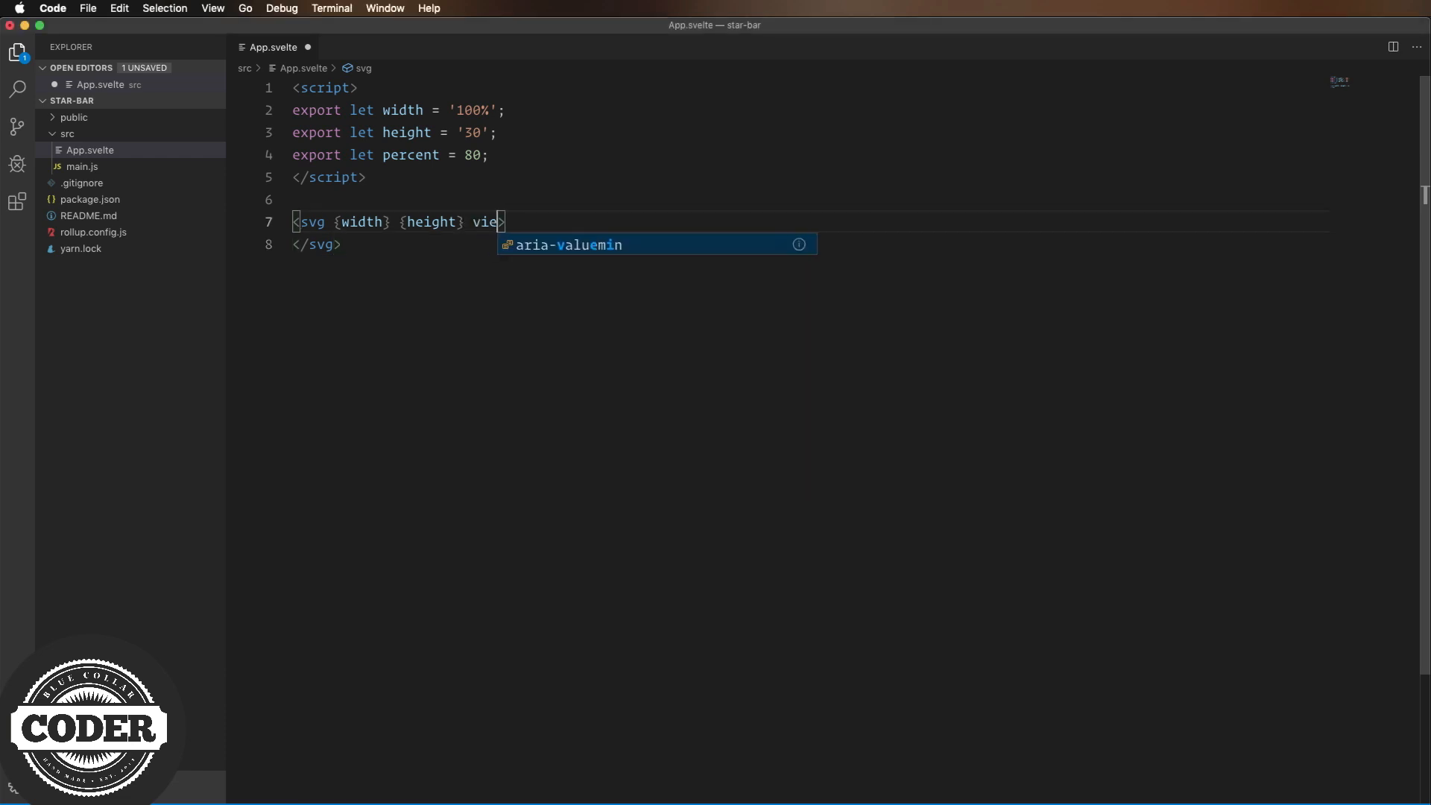
type("wBox=\"0 0 100 4")
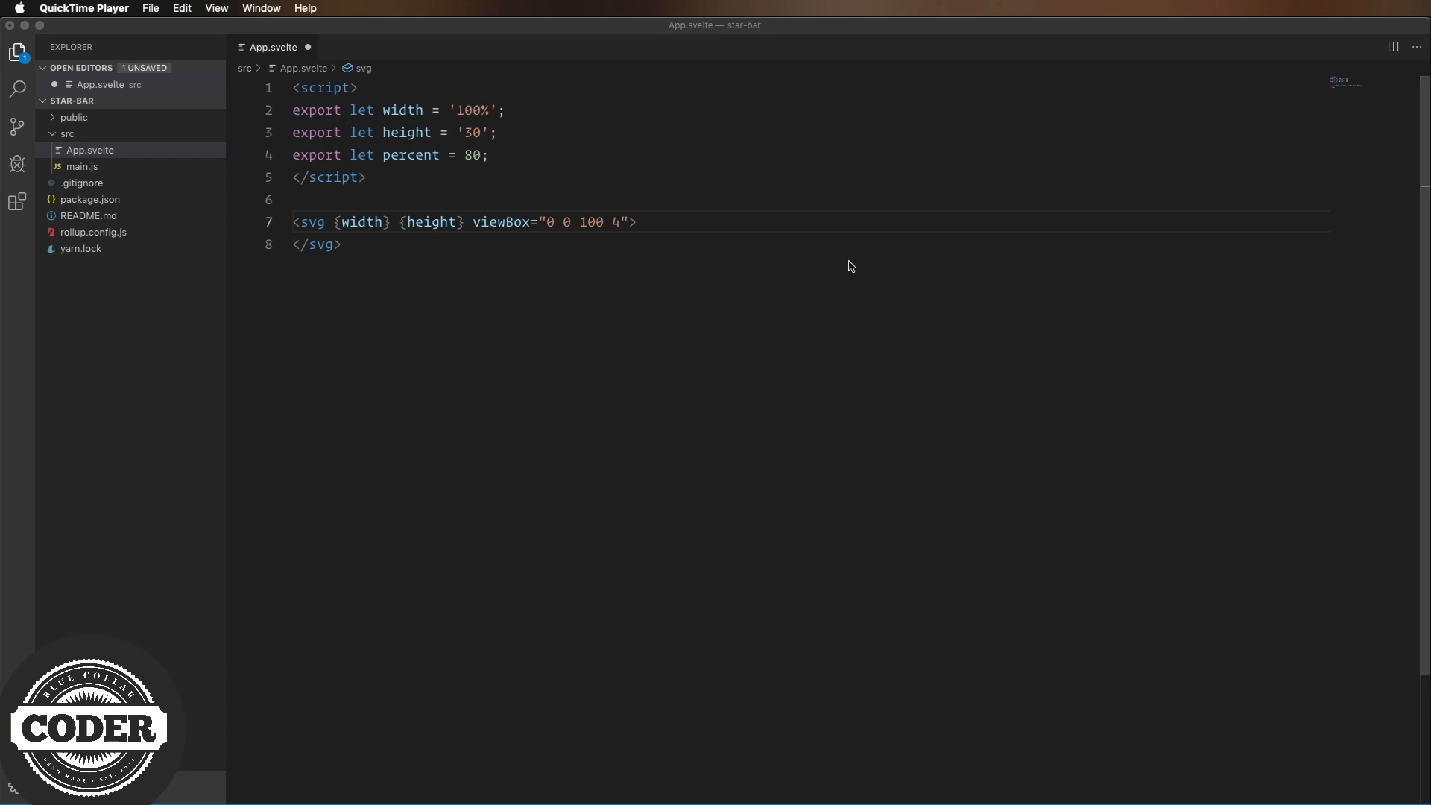
Add a rounded bar rect inside the svg and a .bar style rule with fill #e1a858.
key("Return")
type("<rect rx=")
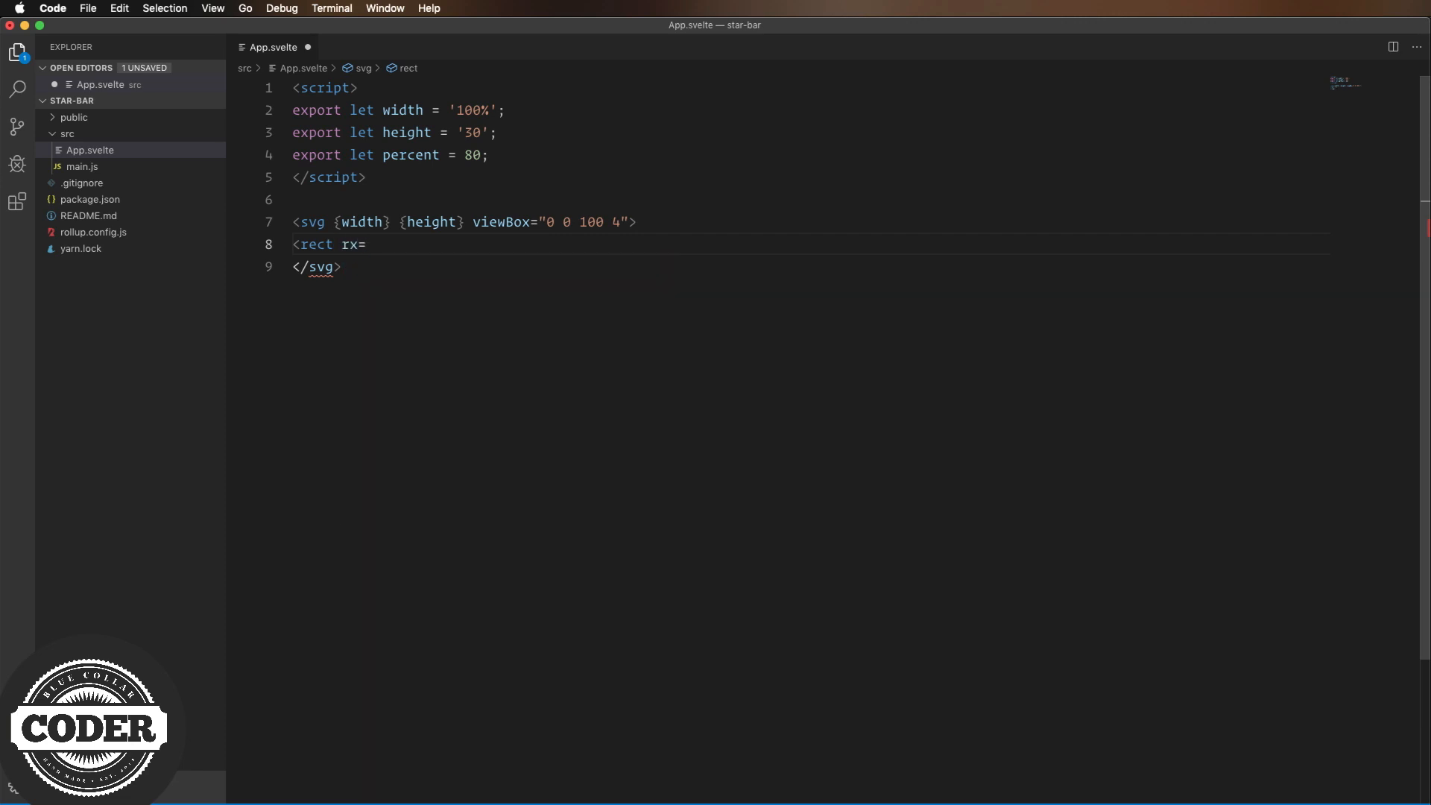
type("\"2\" width={pernce")
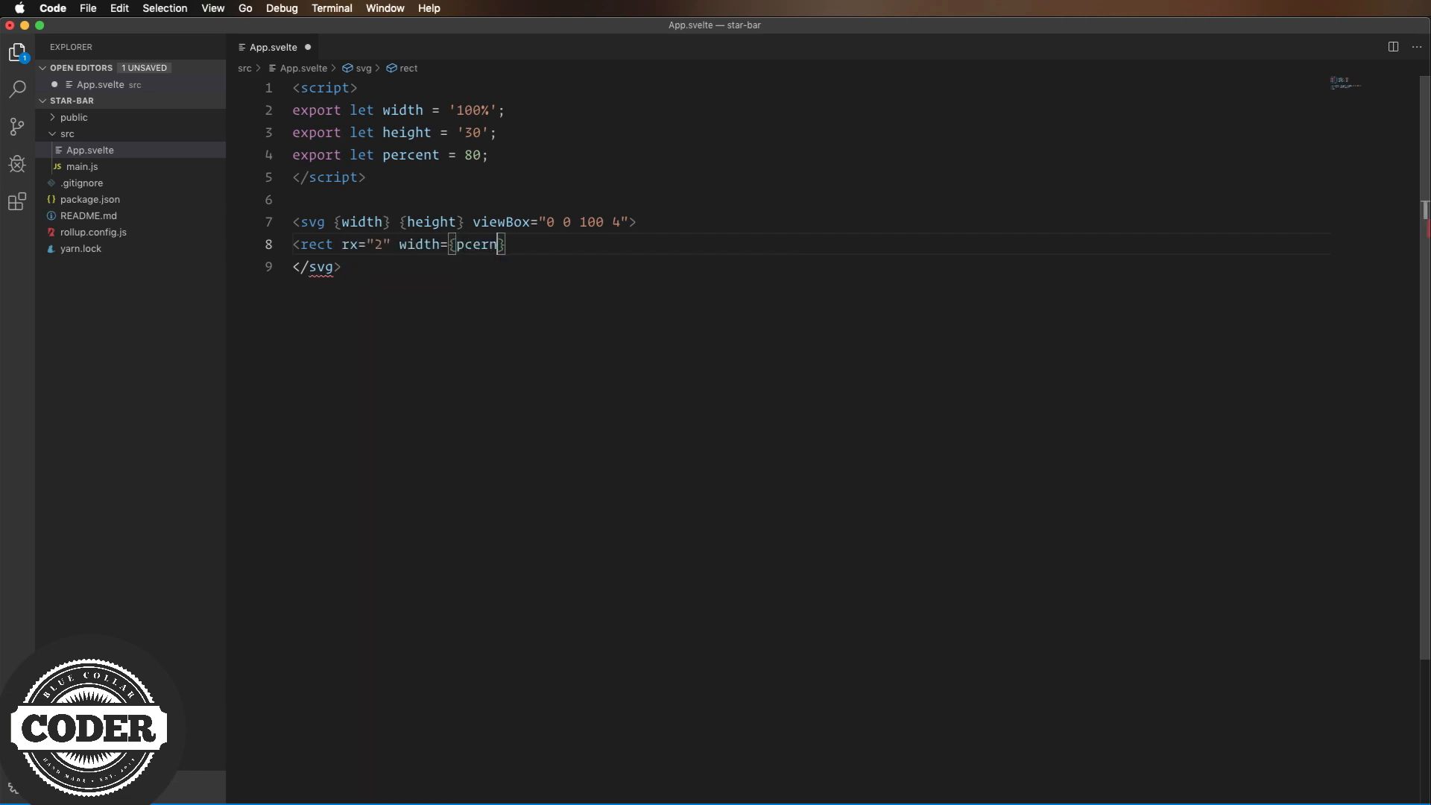
type("nt} height=\"4")
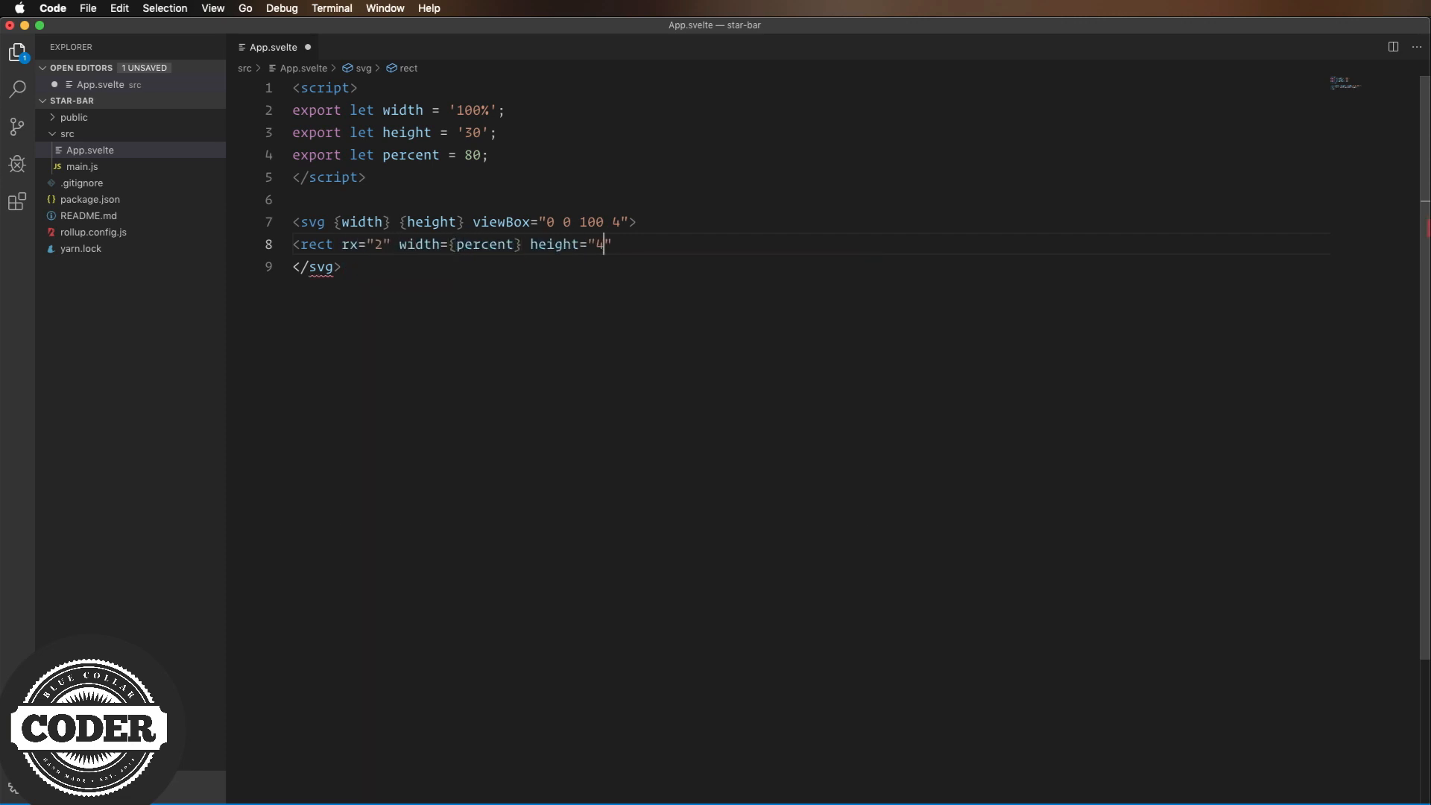
type("\" class=\"bar\" /")
key("Home")
key("Tab")
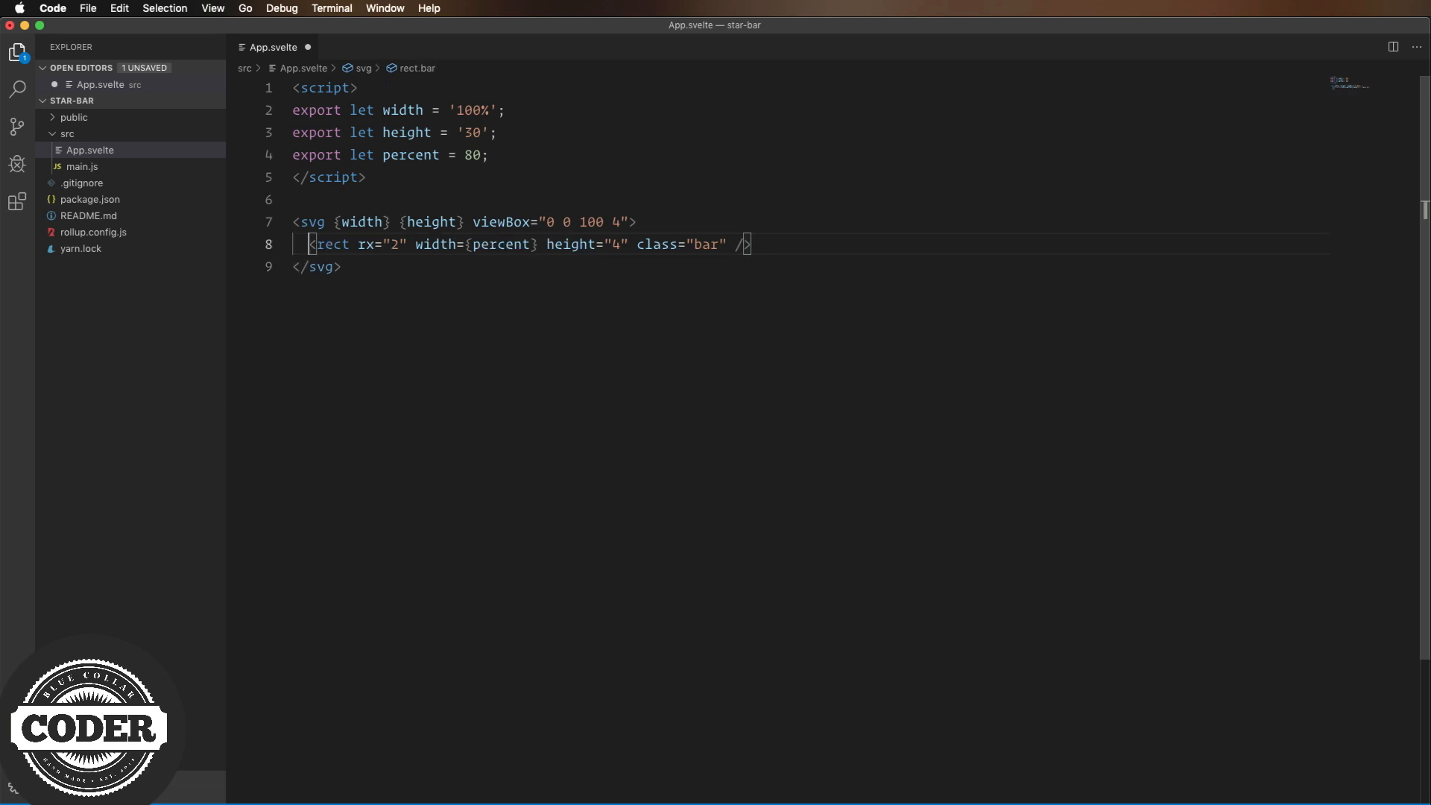
left_click(369, 177)
key("Return")
key("Return")
type("<style></style>")
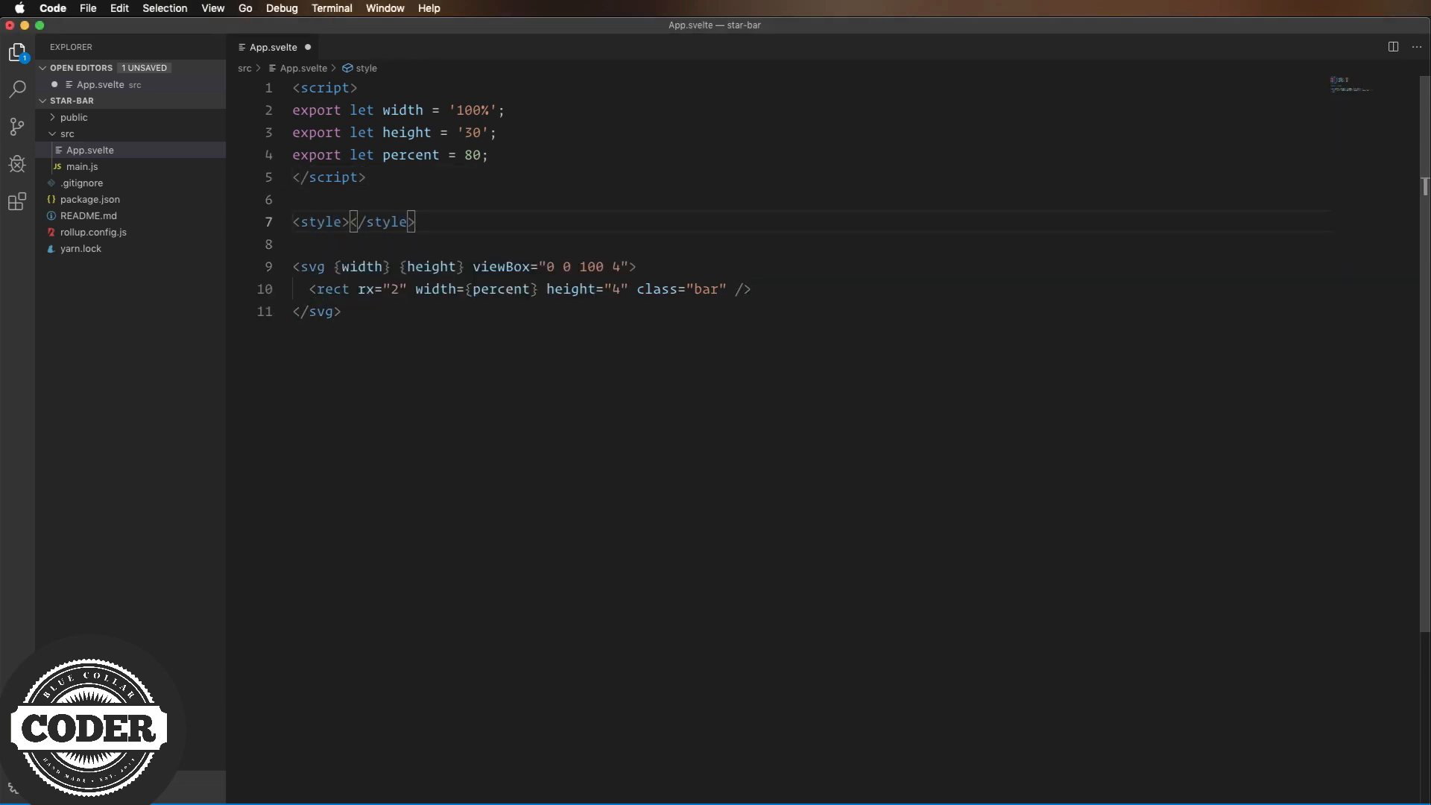
type(".bar {")
key("Return")
type("}")
key("Return")
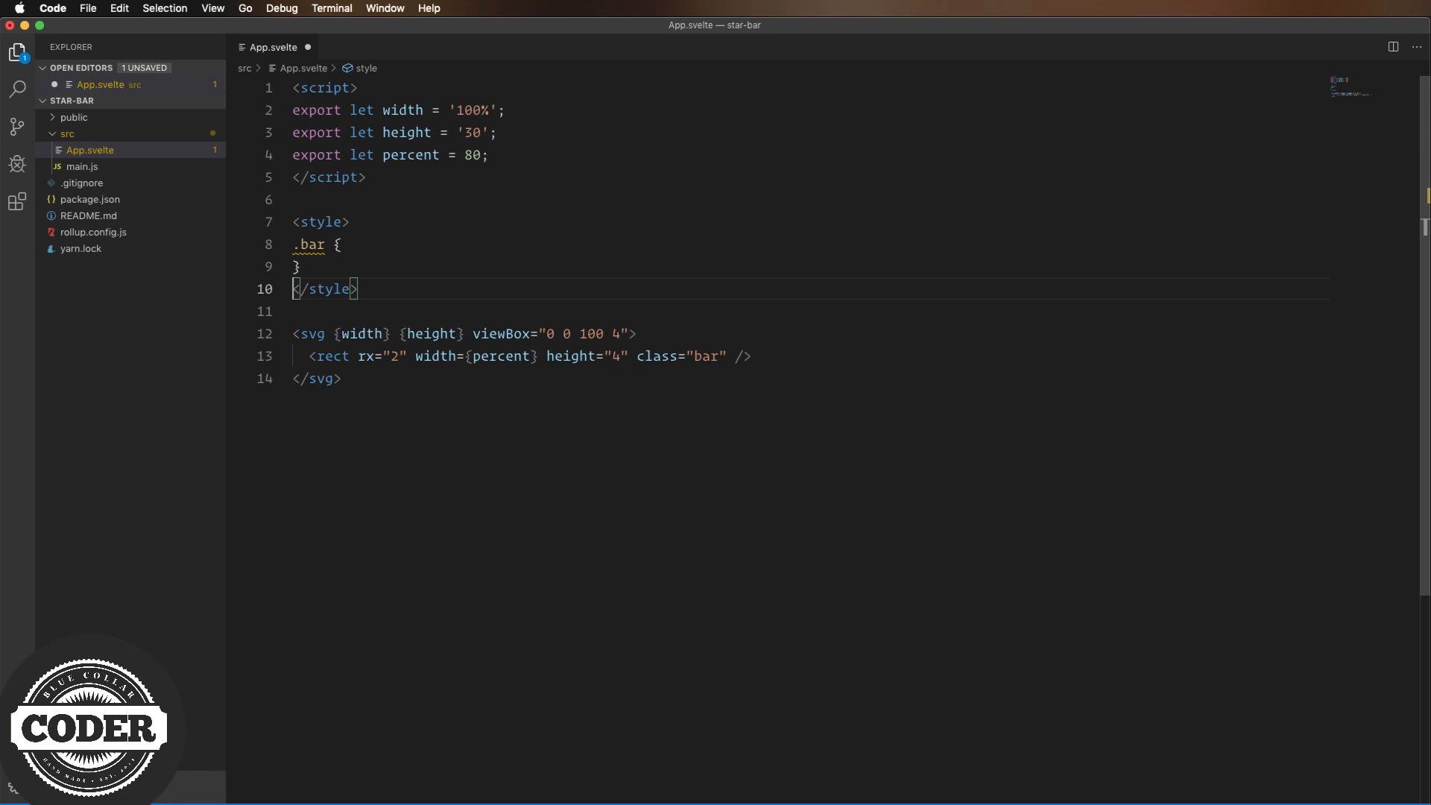
key("Up")
key("Return")
key("Up")
key("Tab")
type("fill: ")
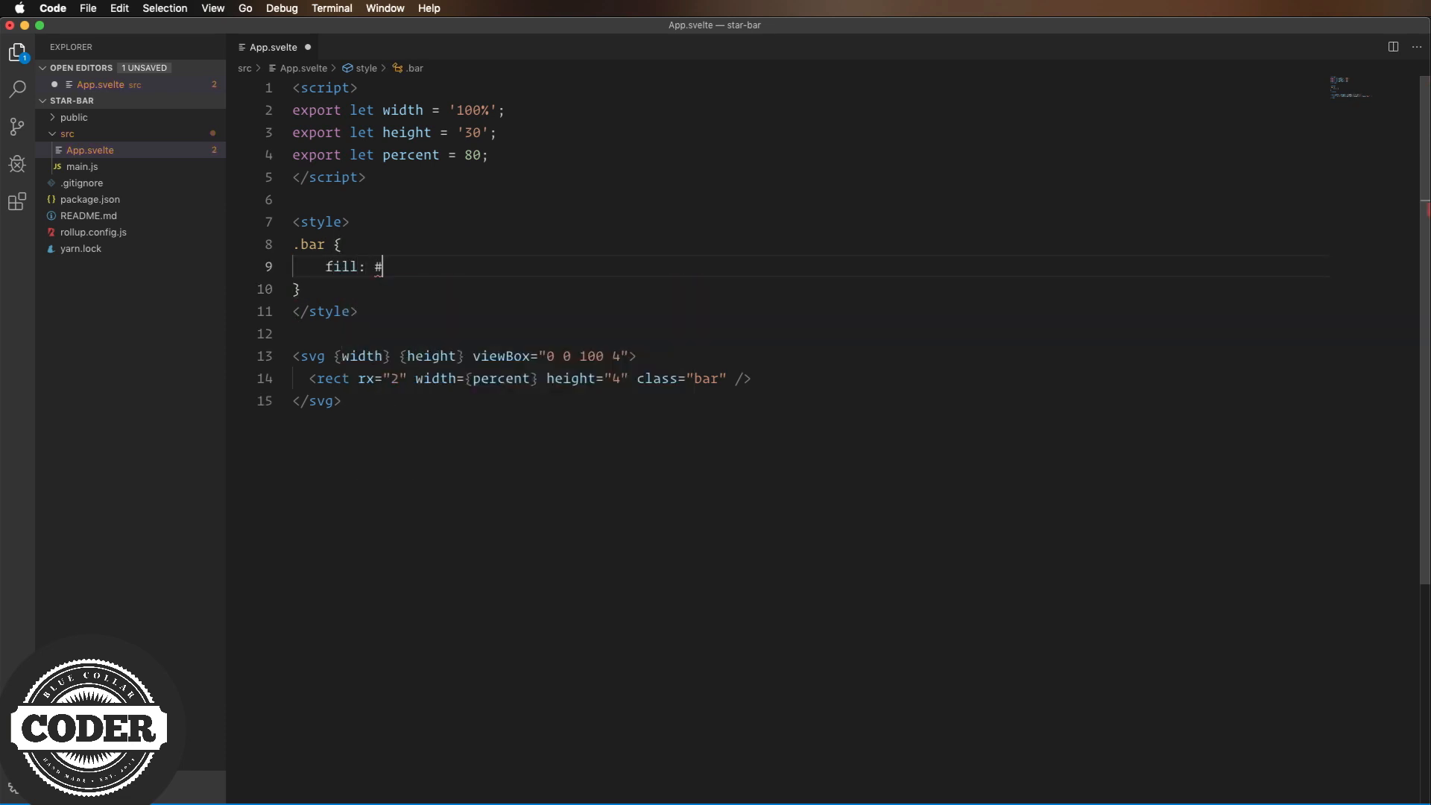
type("#e1")
type("e1e1;")
Save App.svelte and check the orange rounded bar in the browser.
key("super+s")
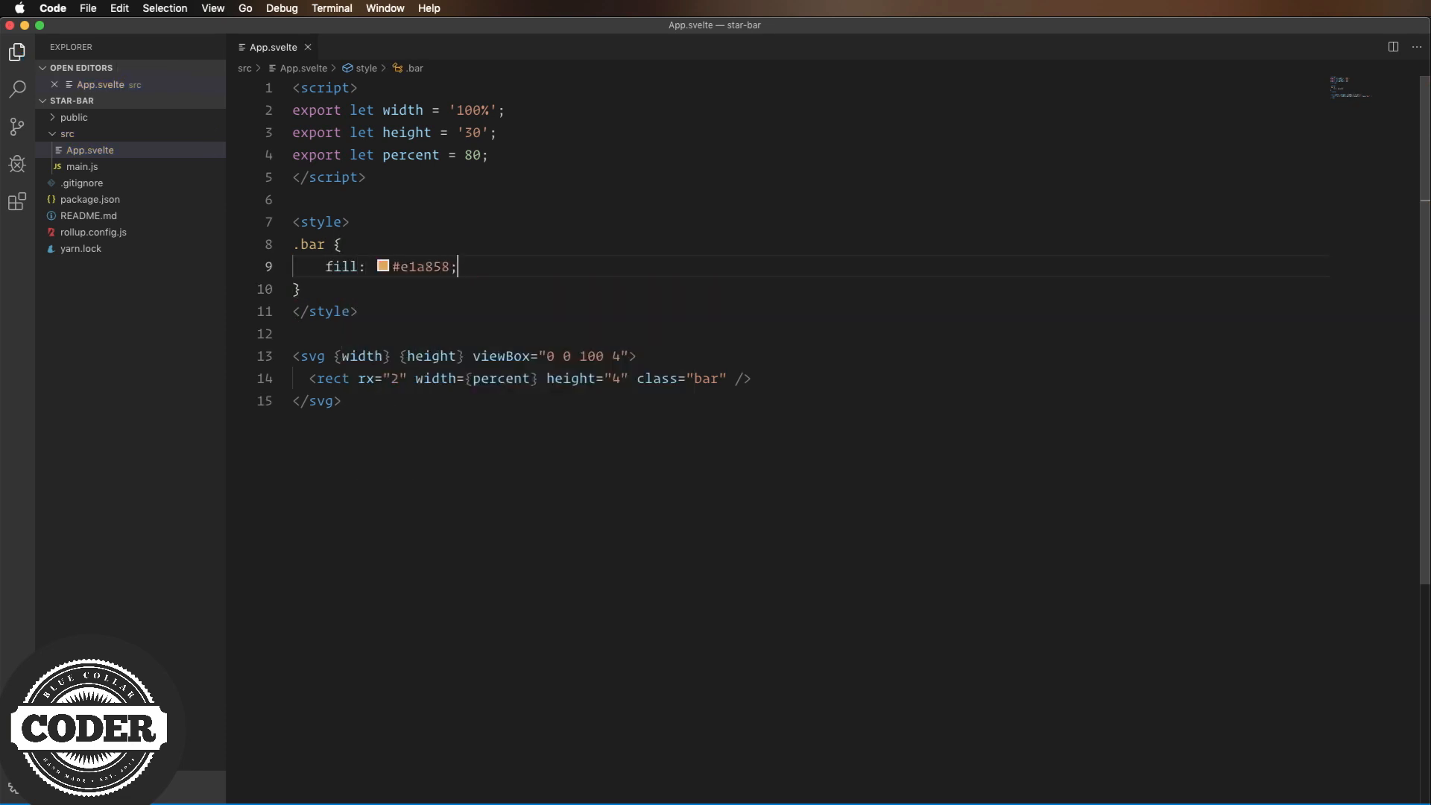
key("super+Tab")
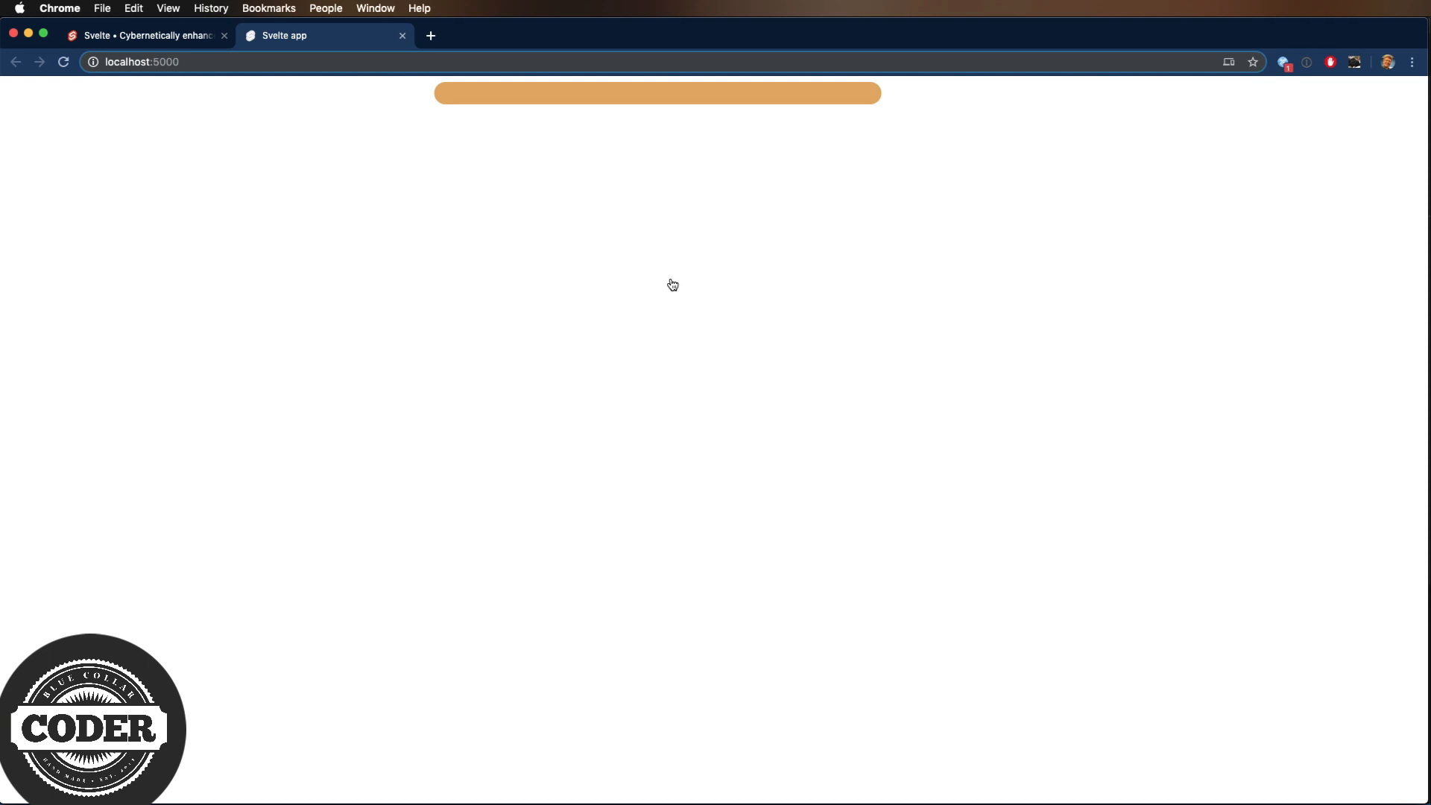
key("super+Tab")
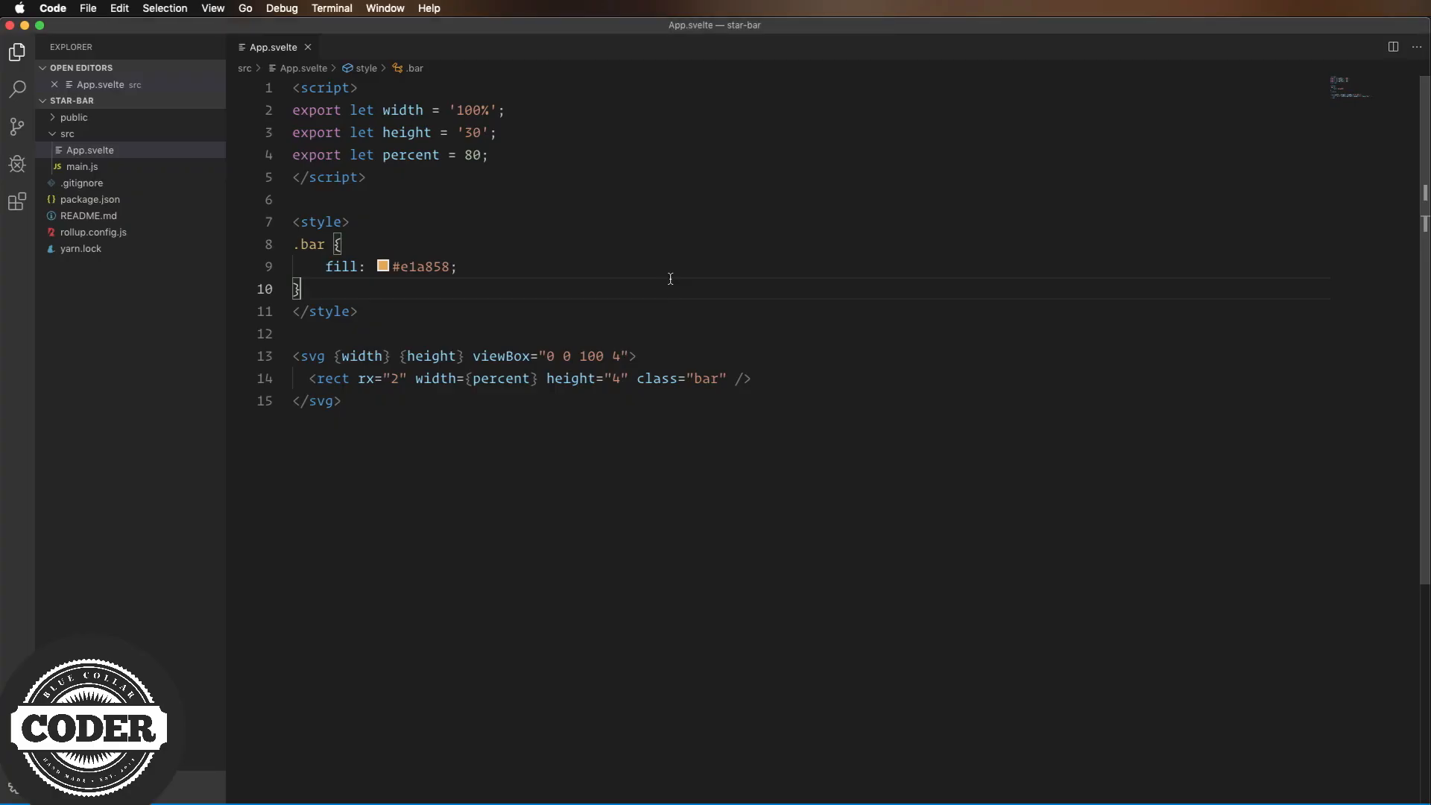
key("super+Tab")
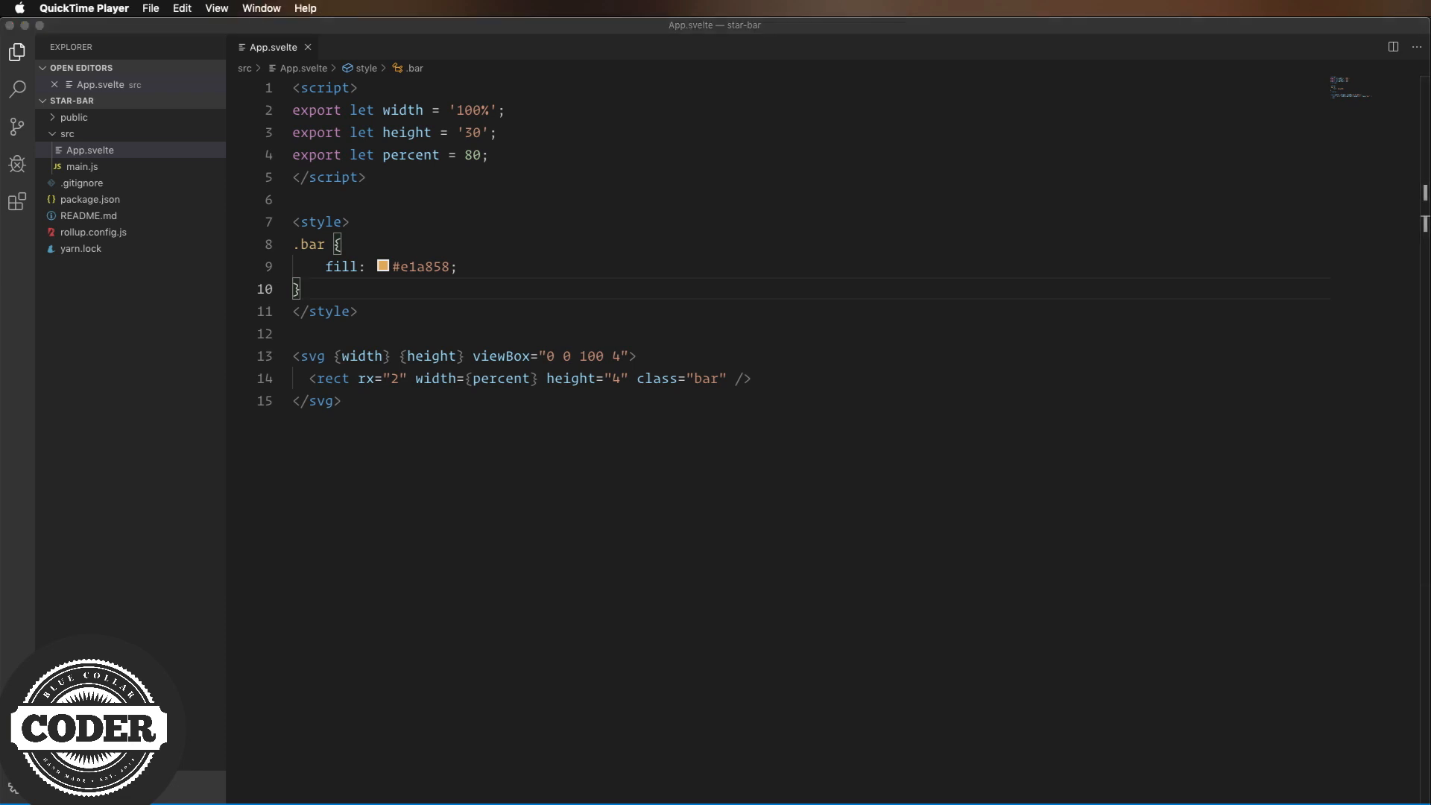
Add a <clipPath id="roundedClip"> element above the bar rect.
key("super+Tab")
key("Return")
type("<")
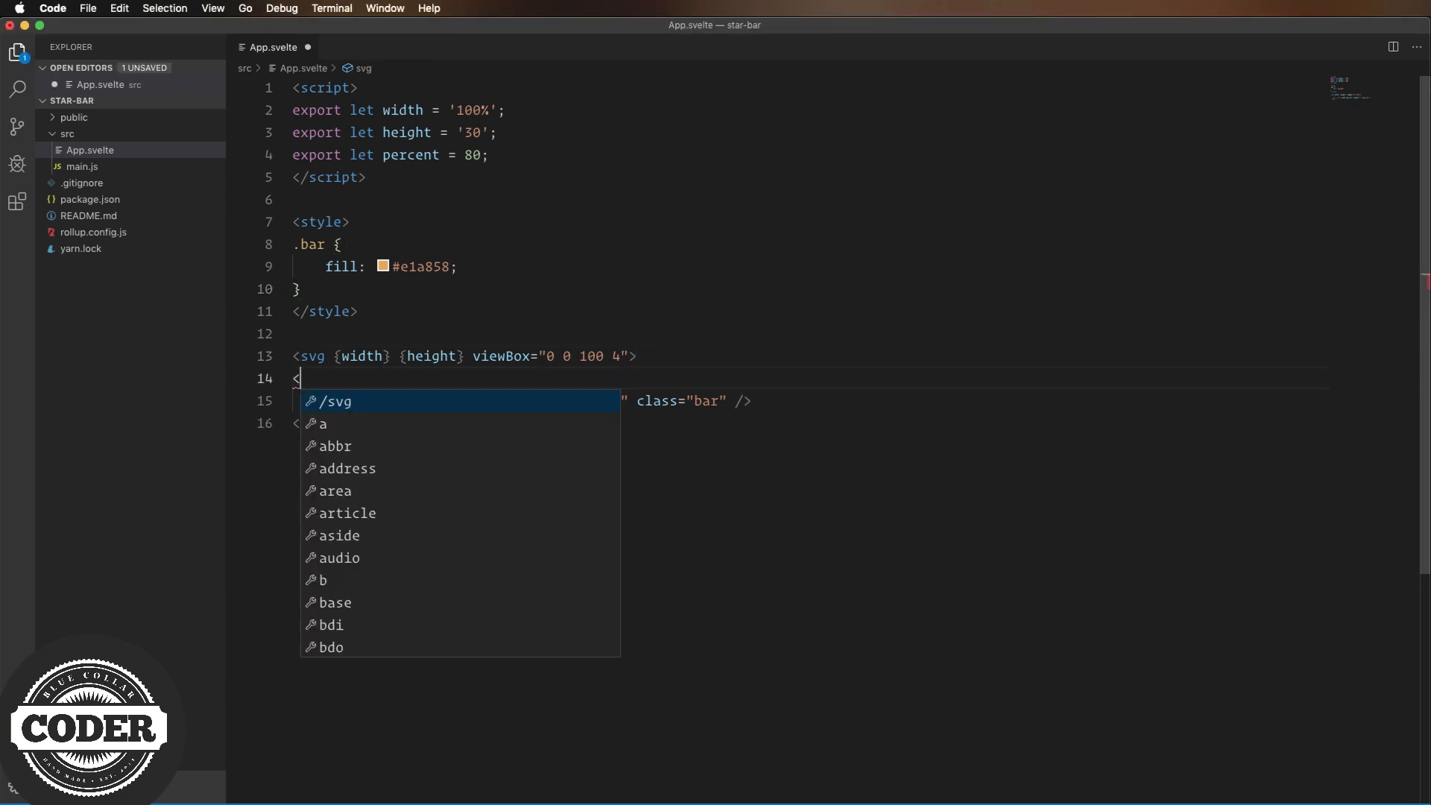
type("s")
key("BackSpace")
key("BackSpace")
key("BackSpace")
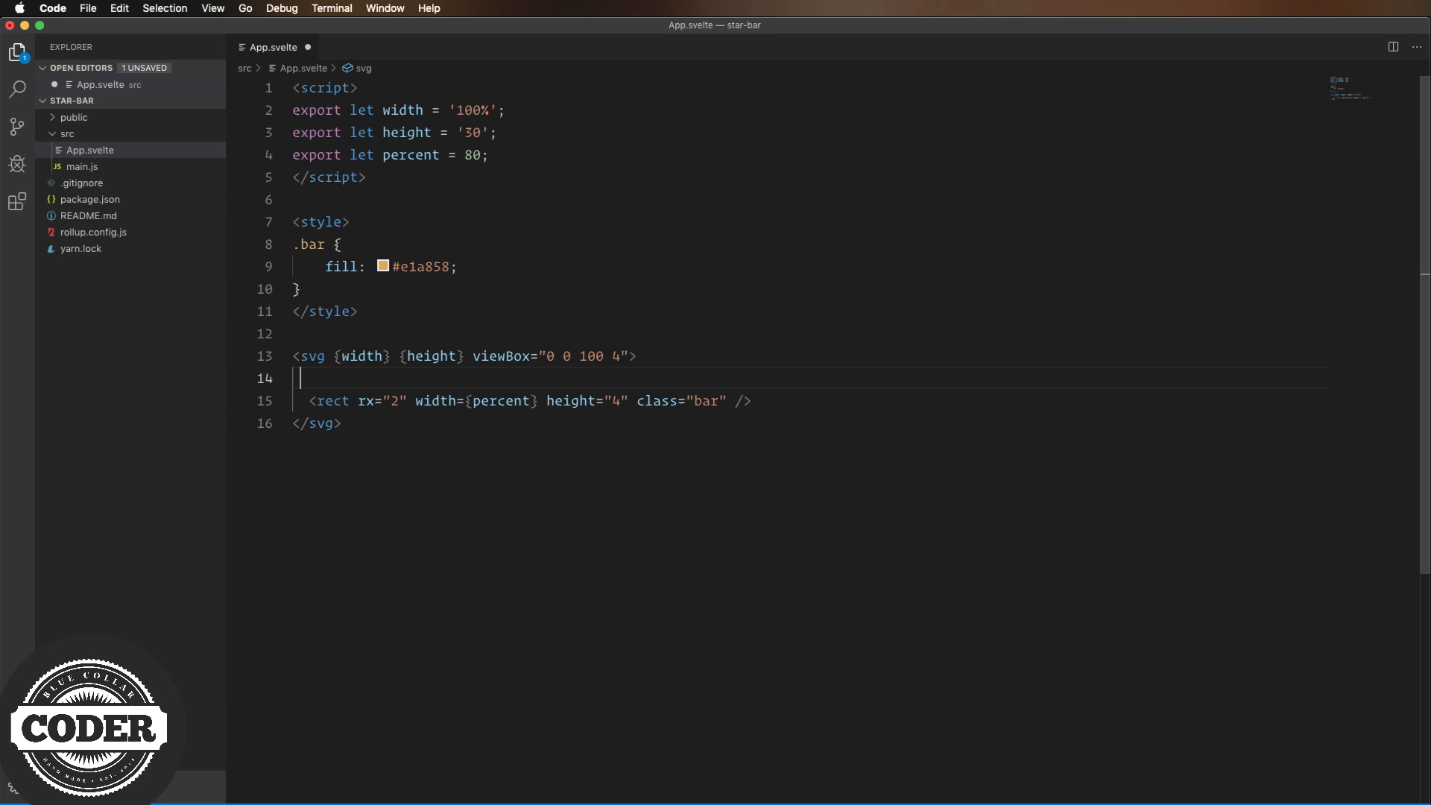
type("<s")
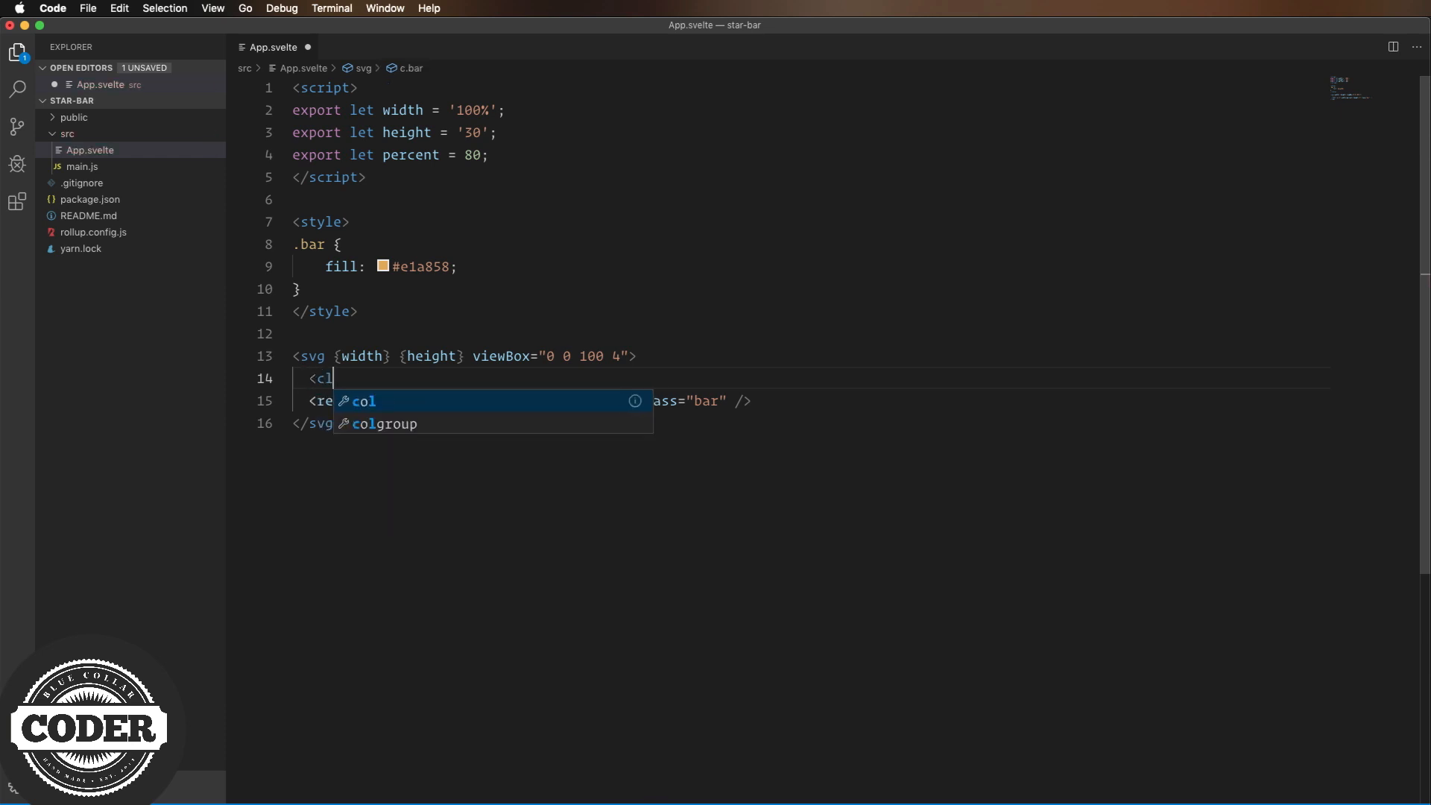
type("clipPath id=\"roundedClip\">")
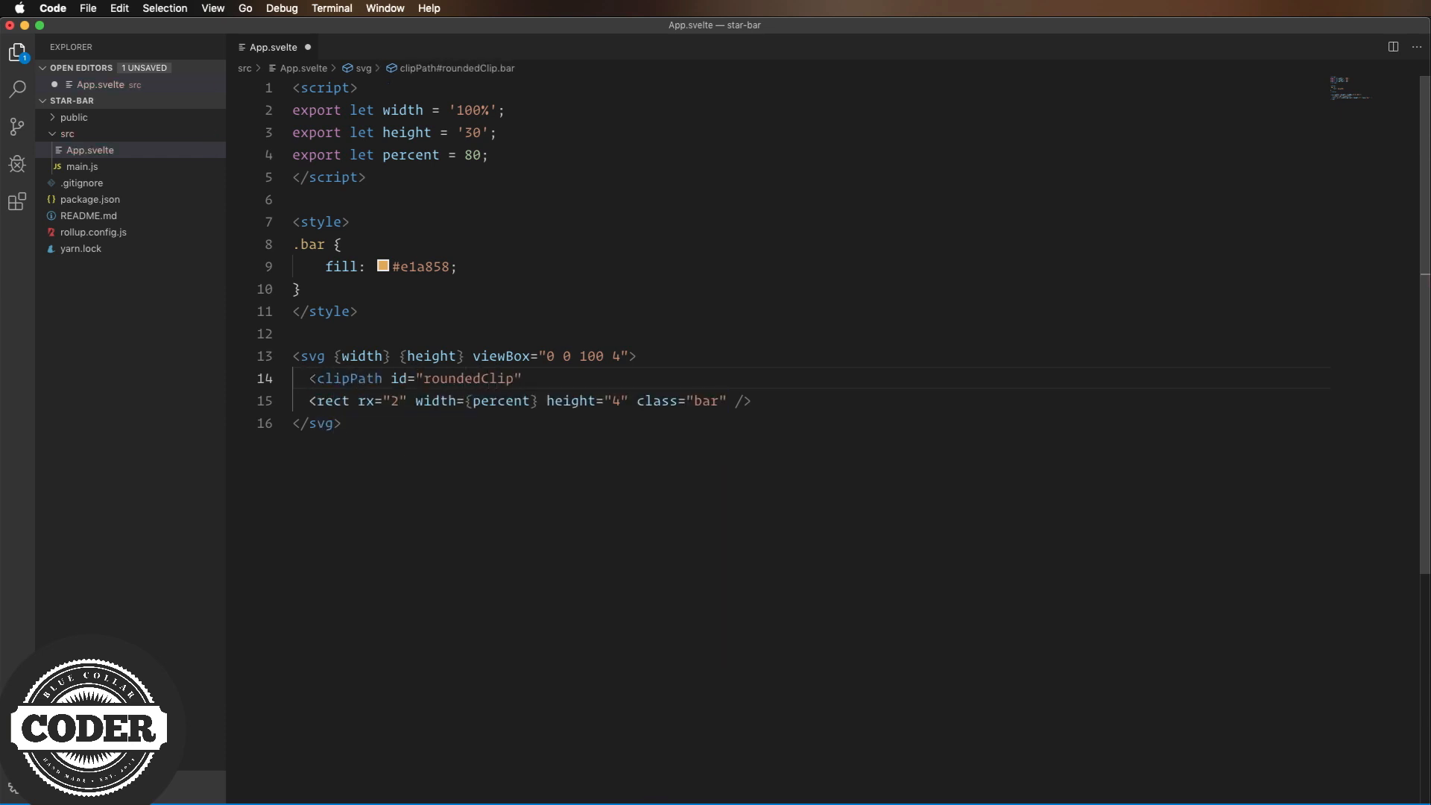
type("</clipPath>")
key("Return")
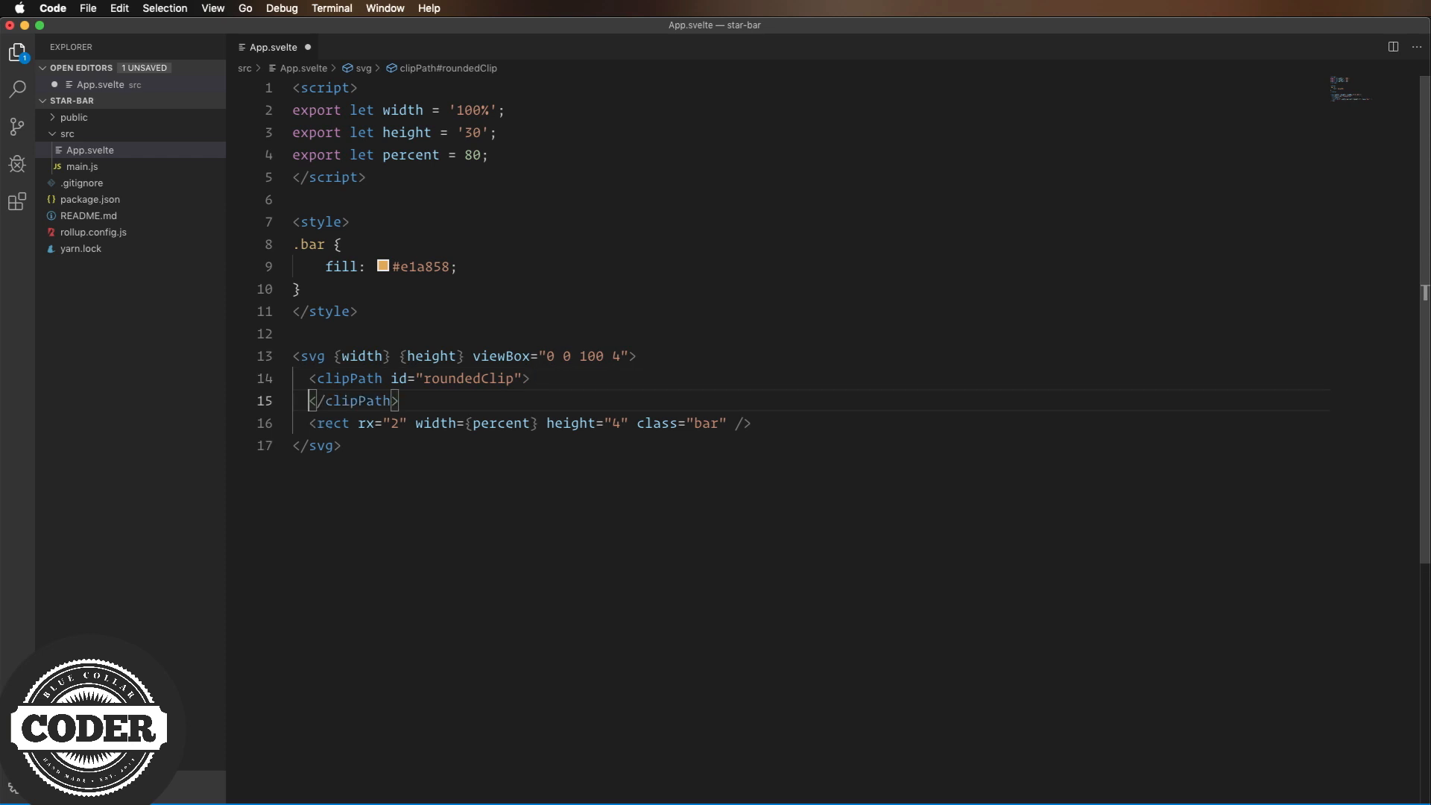
Copy the bar rect line into the clip path, indent it and save App.svelte.
key("Down")
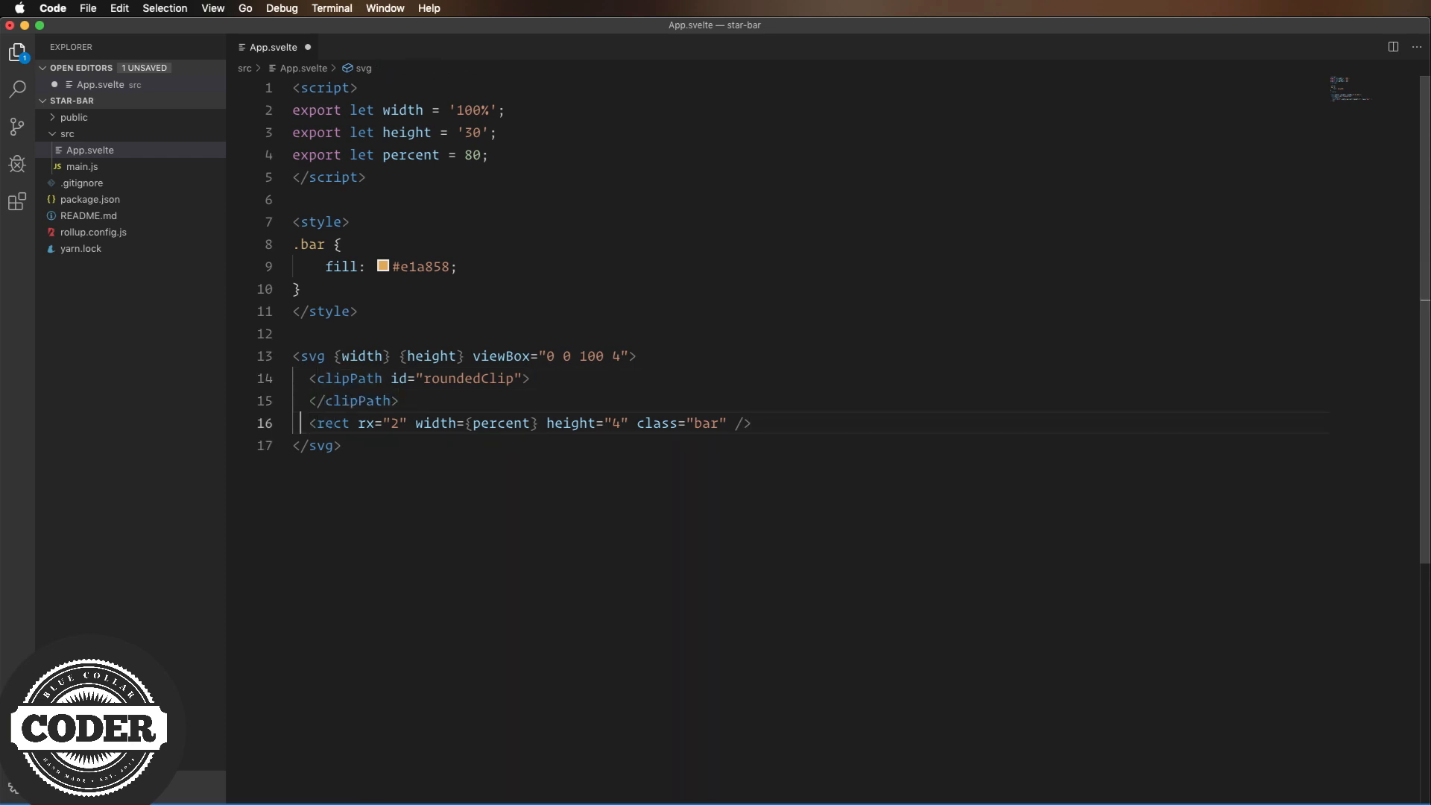
key("Home")
key("shift+End")
key("super+c")
key("Up")
key("super+v")
key("Return")
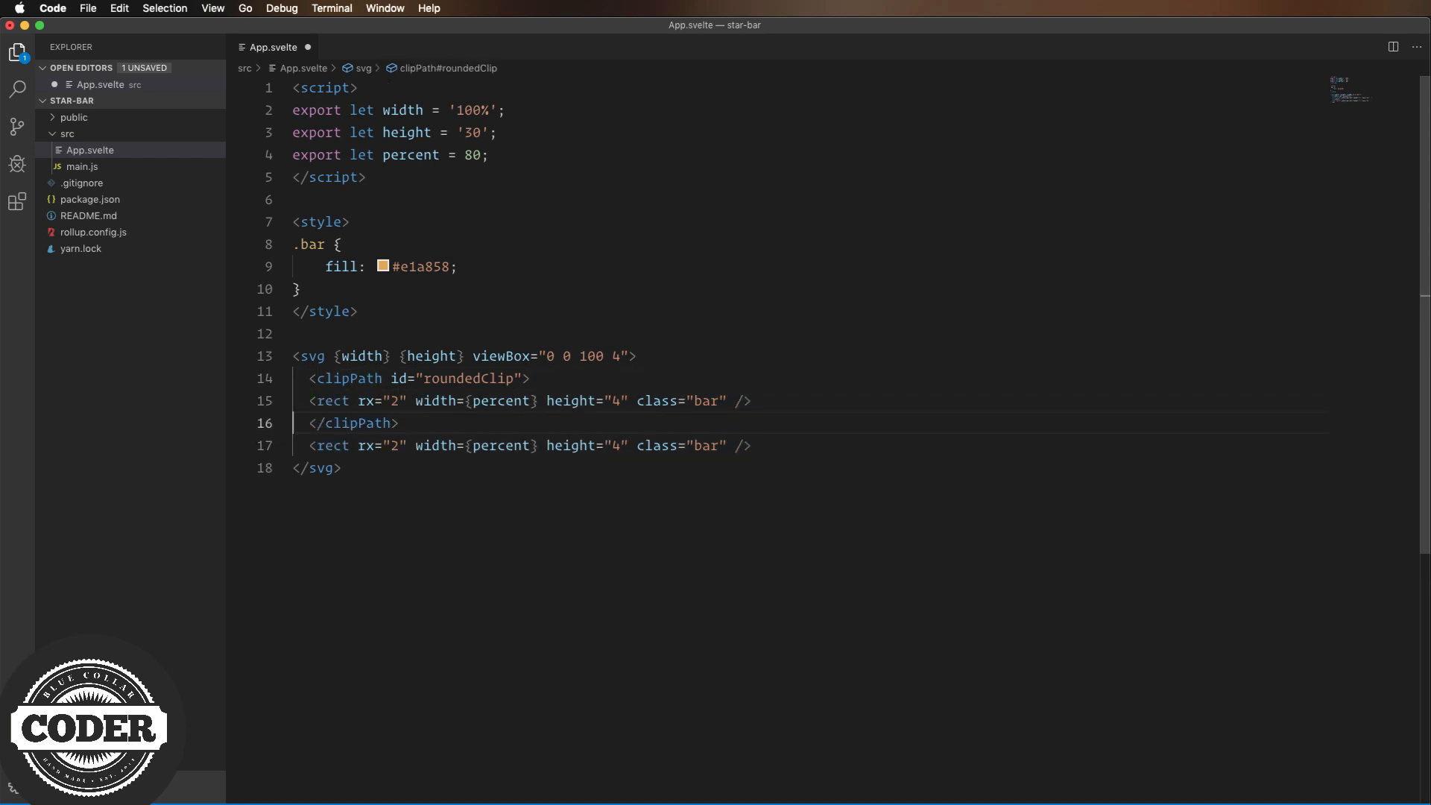
key("Tab")
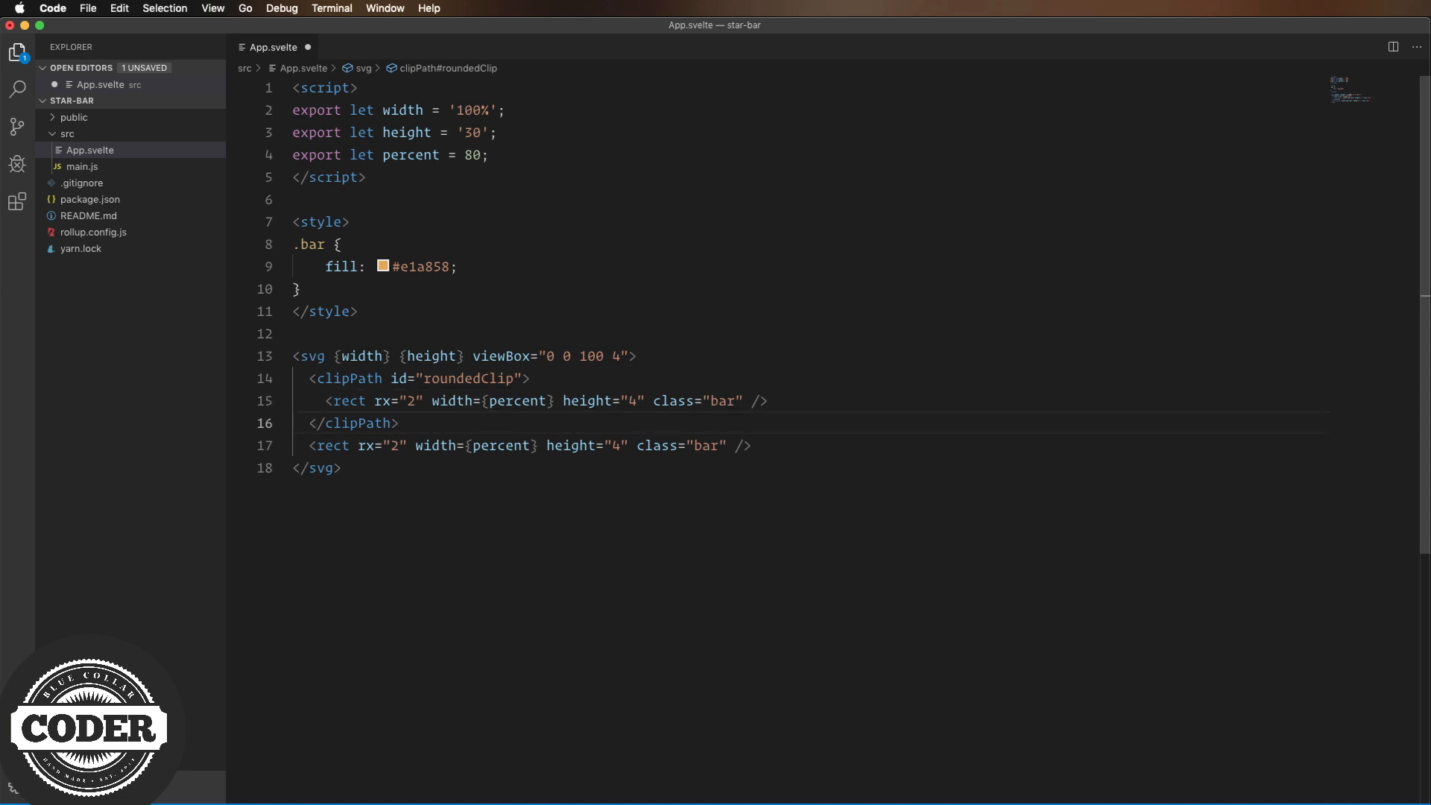
key("super+s")
Wrap the bar rect in a <g clip-path="url(#roundedClip)"> group.
key("super+Right")
key("Return")
type("<g clip")
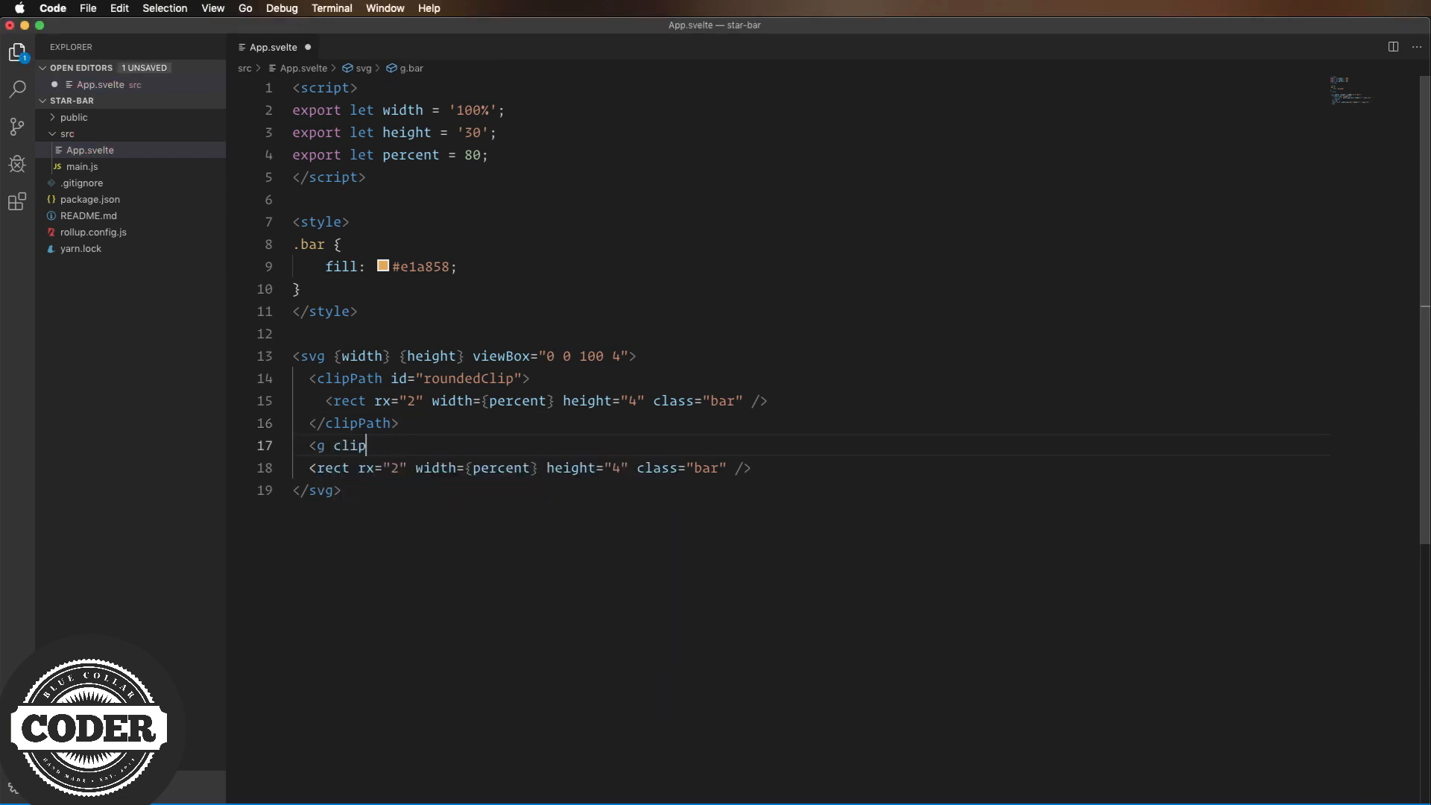
type("-path=\"url(#roundedClip")
type(")")
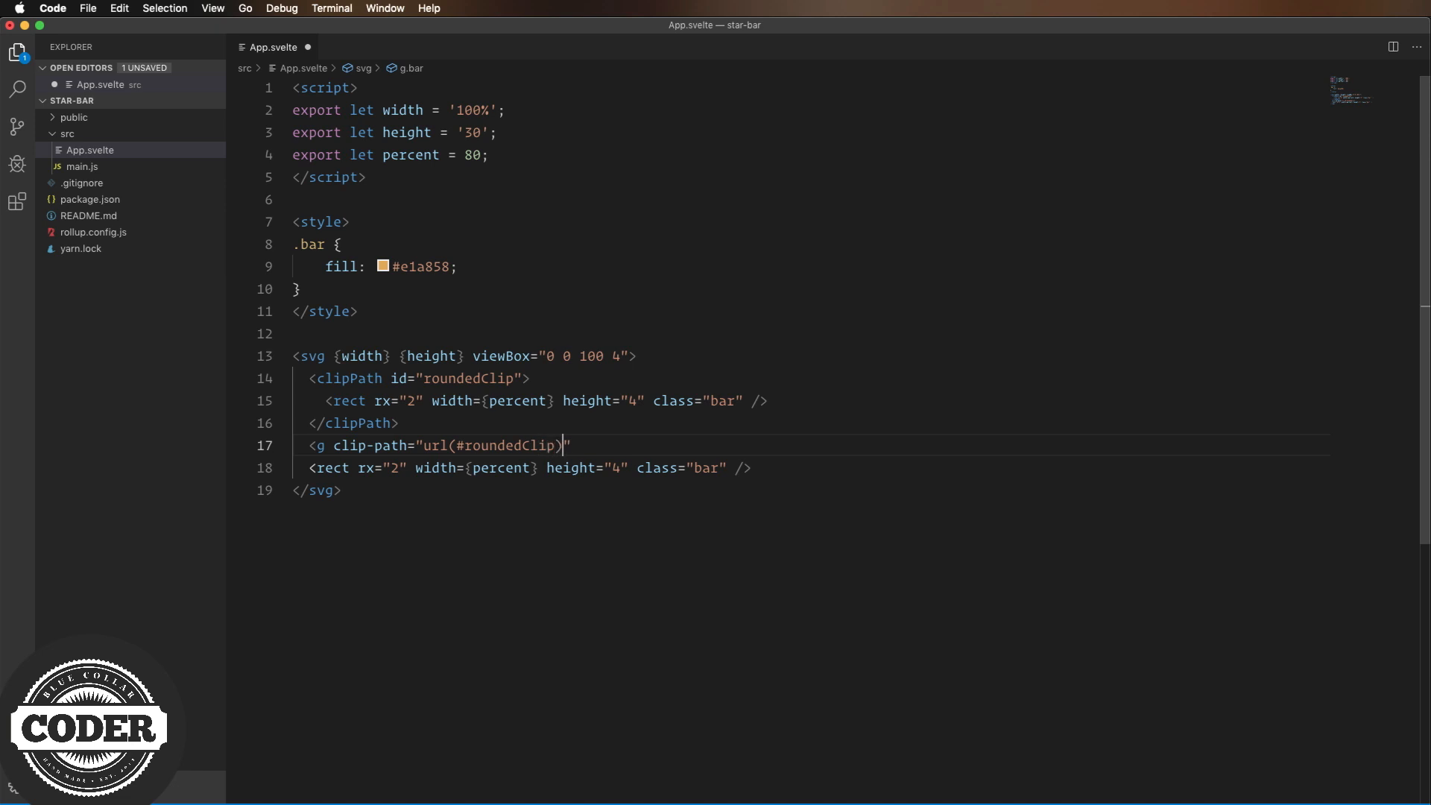
key("Right")
type(">")
key("Return")
type("</g>")
key("shift+Down")
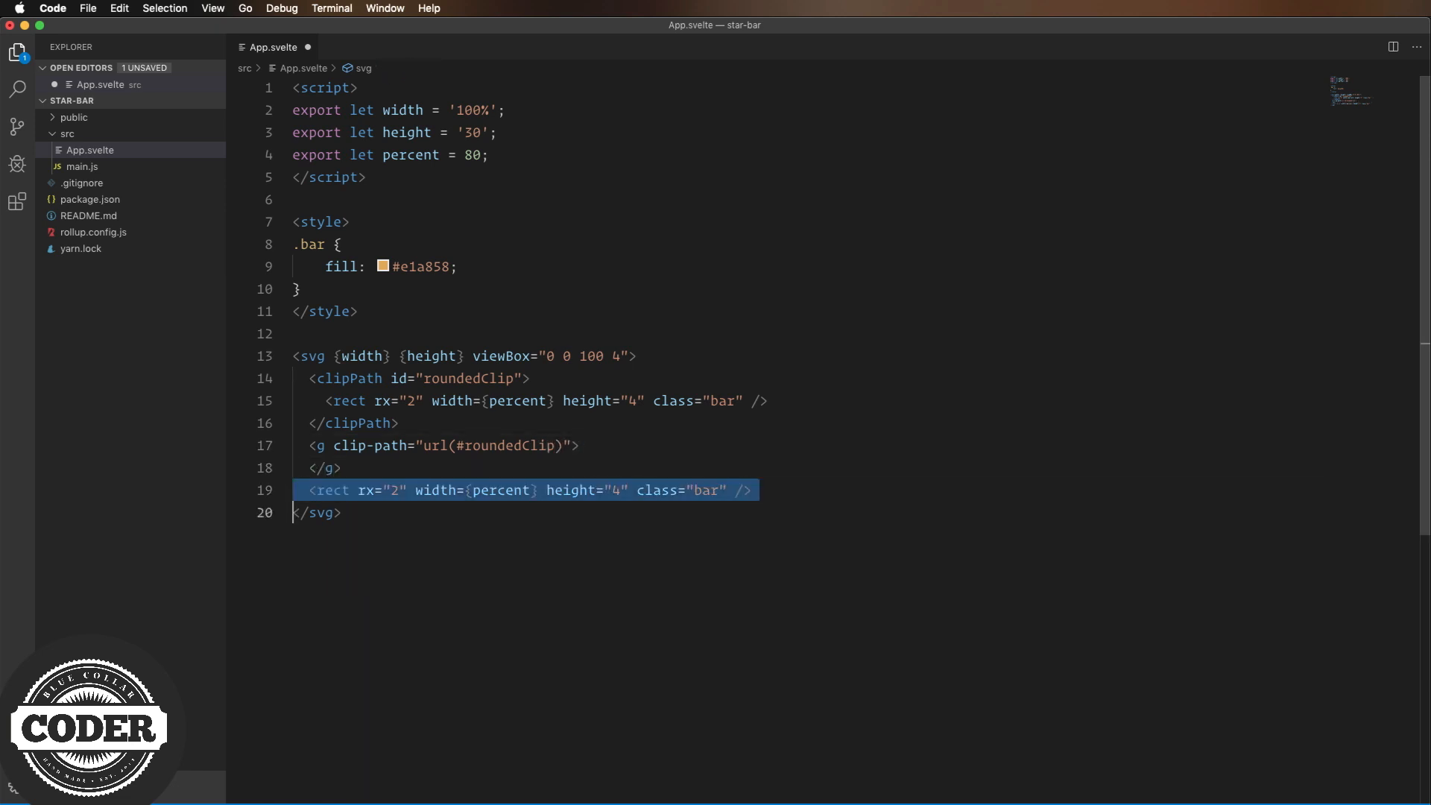
key("alt+Up")
Save the change and check the clipped bar in the browser.
key("super+s")
key("super+Tab")
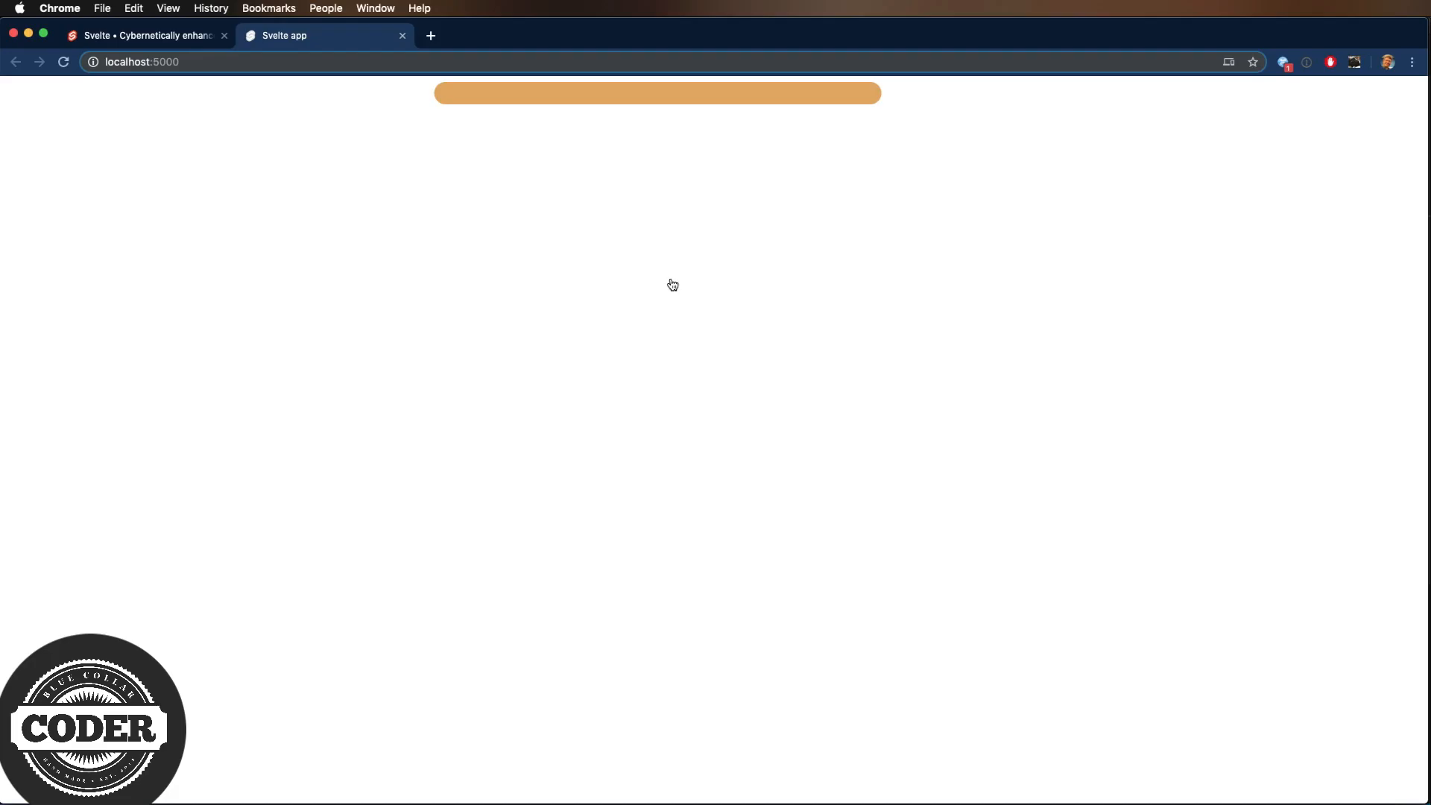
key("super+Tab")
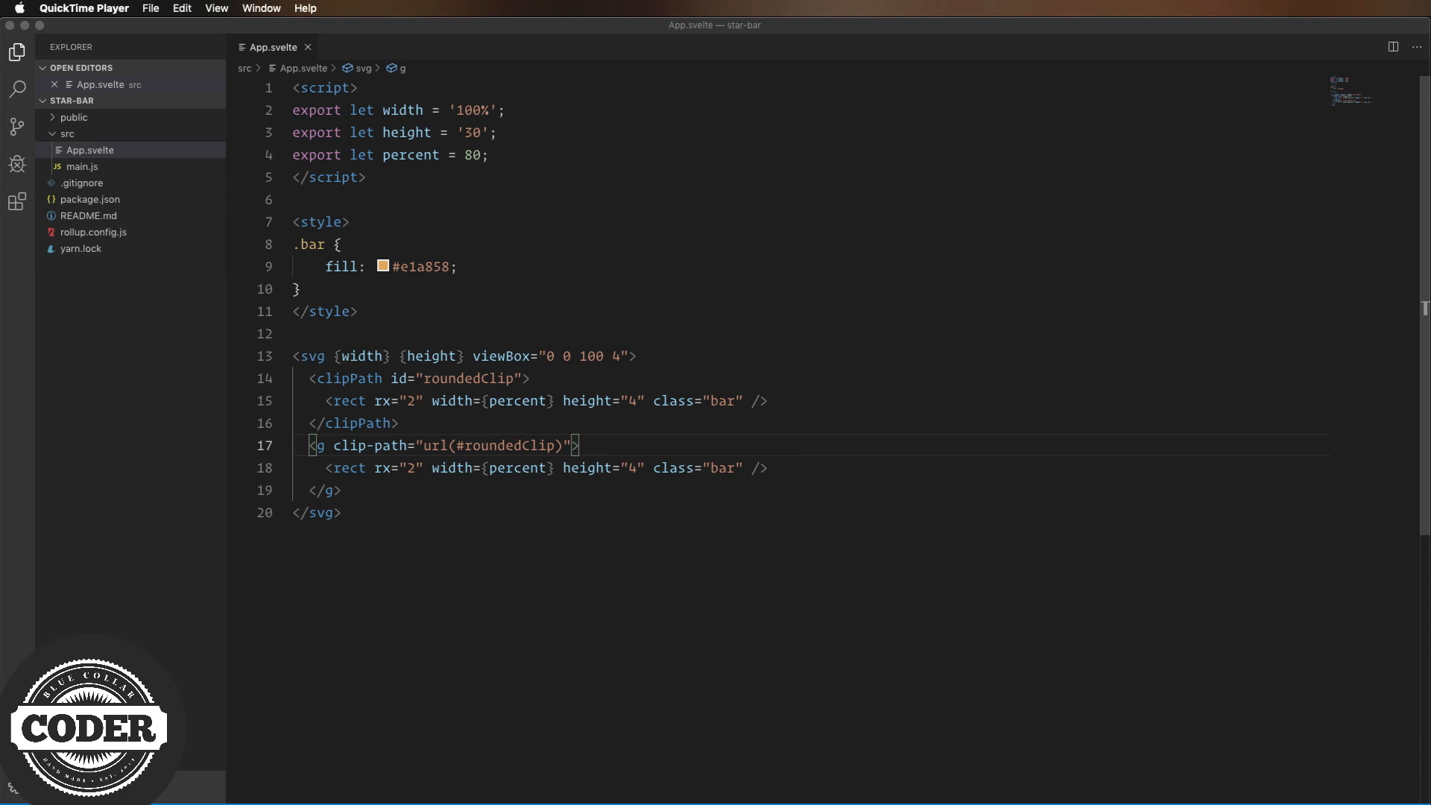
Copy the example <filter> block from the xanthir.com inset drop-shadow article.
key("super+Tab")
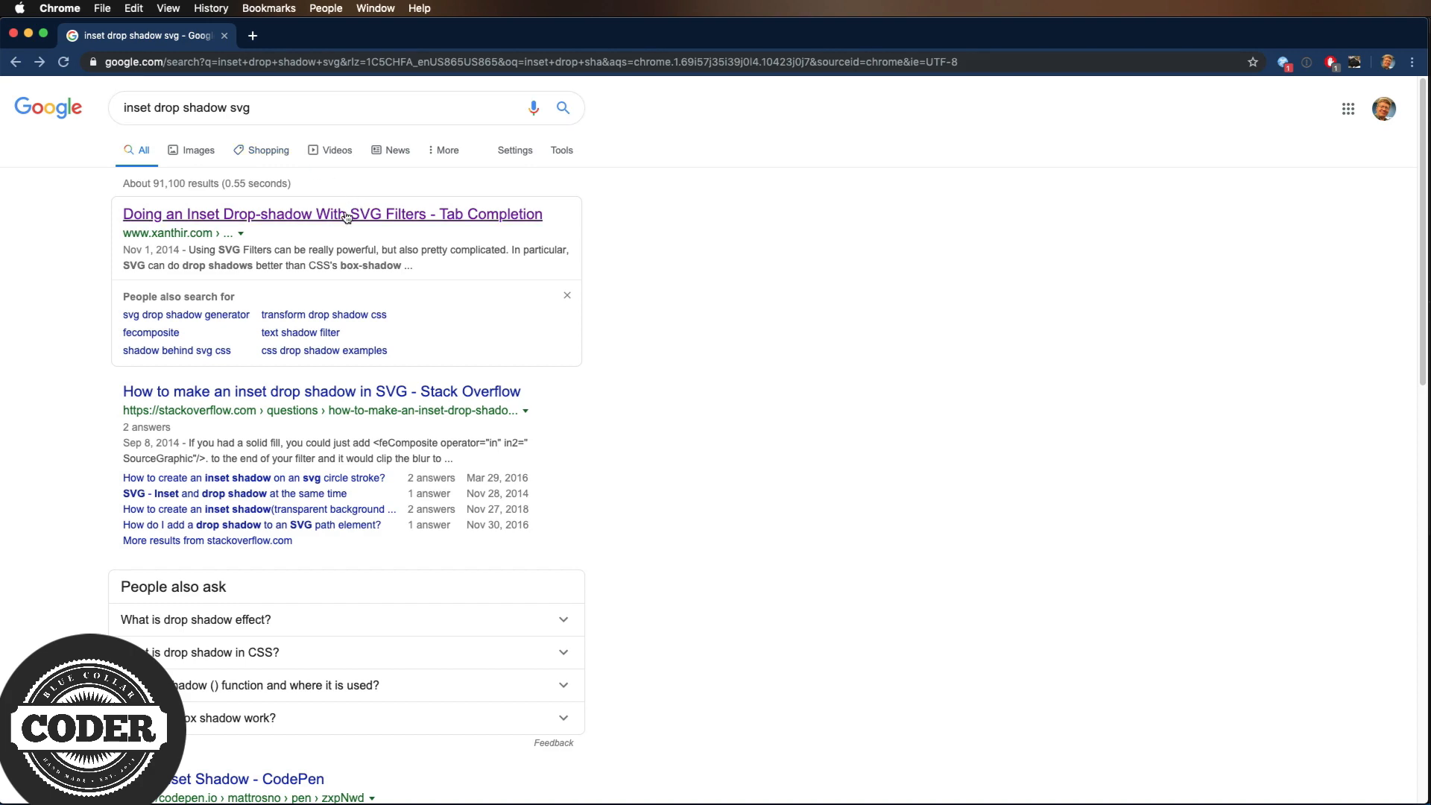
left_click(348, 217)
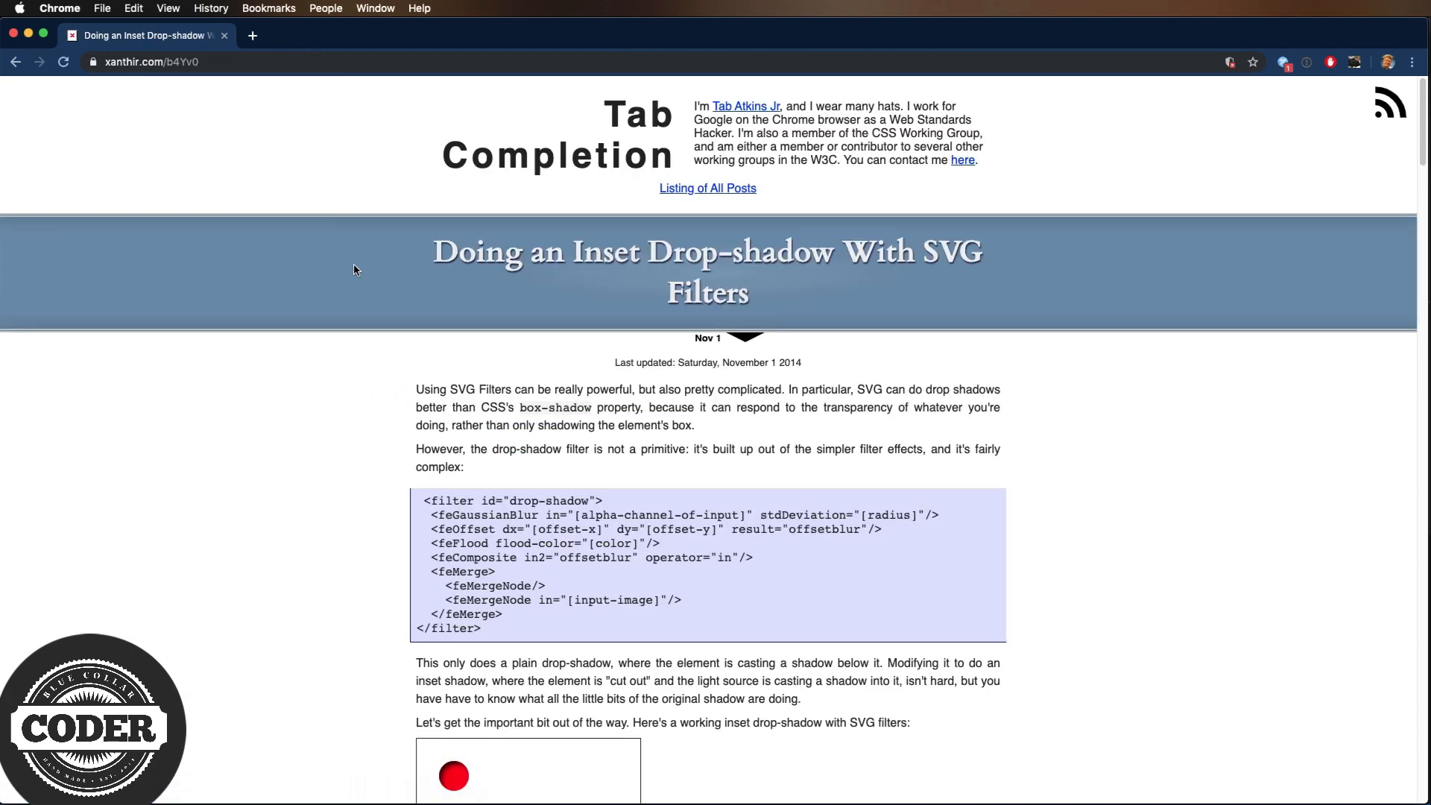
scroll(401, 389, "down", 8)
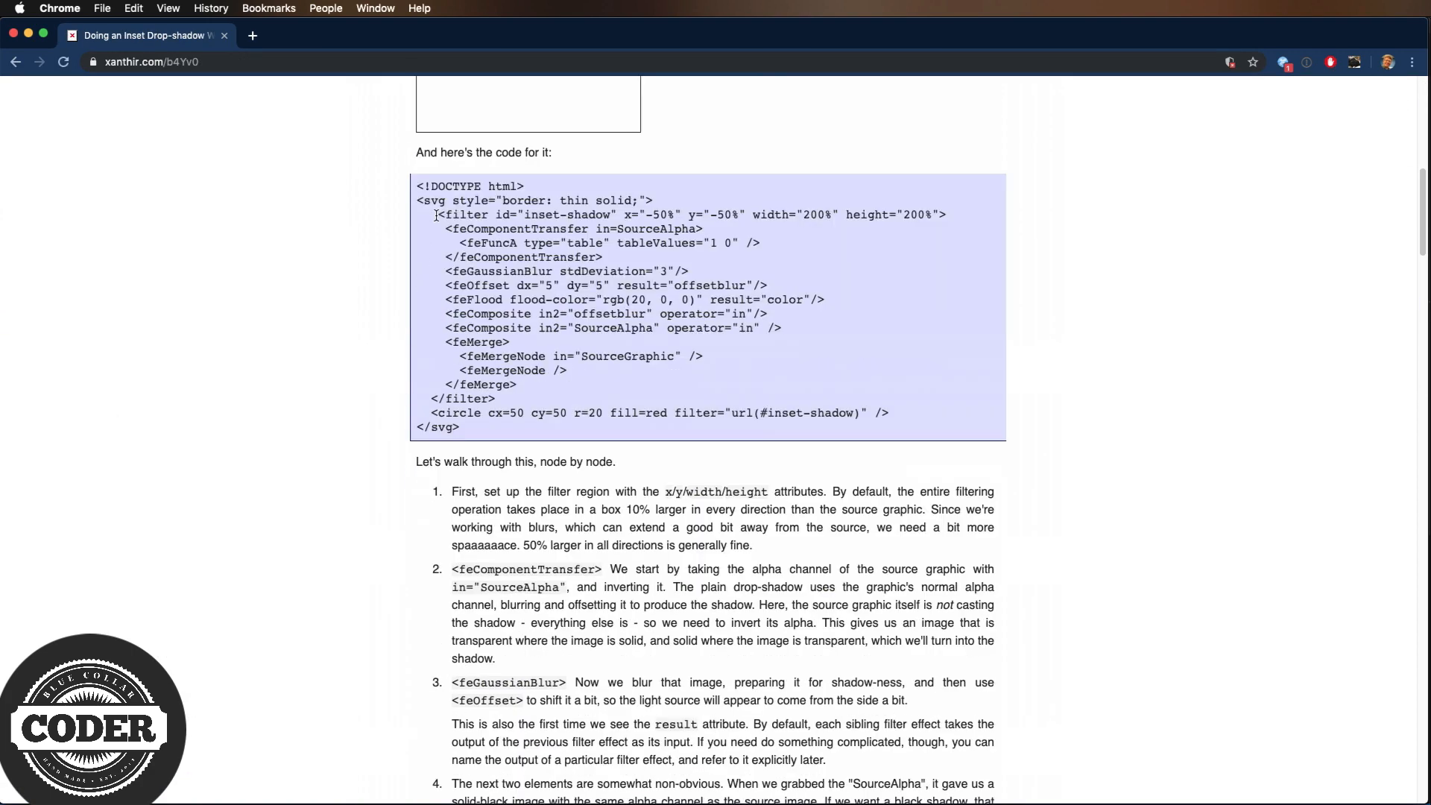
left_click_drag(438, 215, 547, 401)
key("super+c")
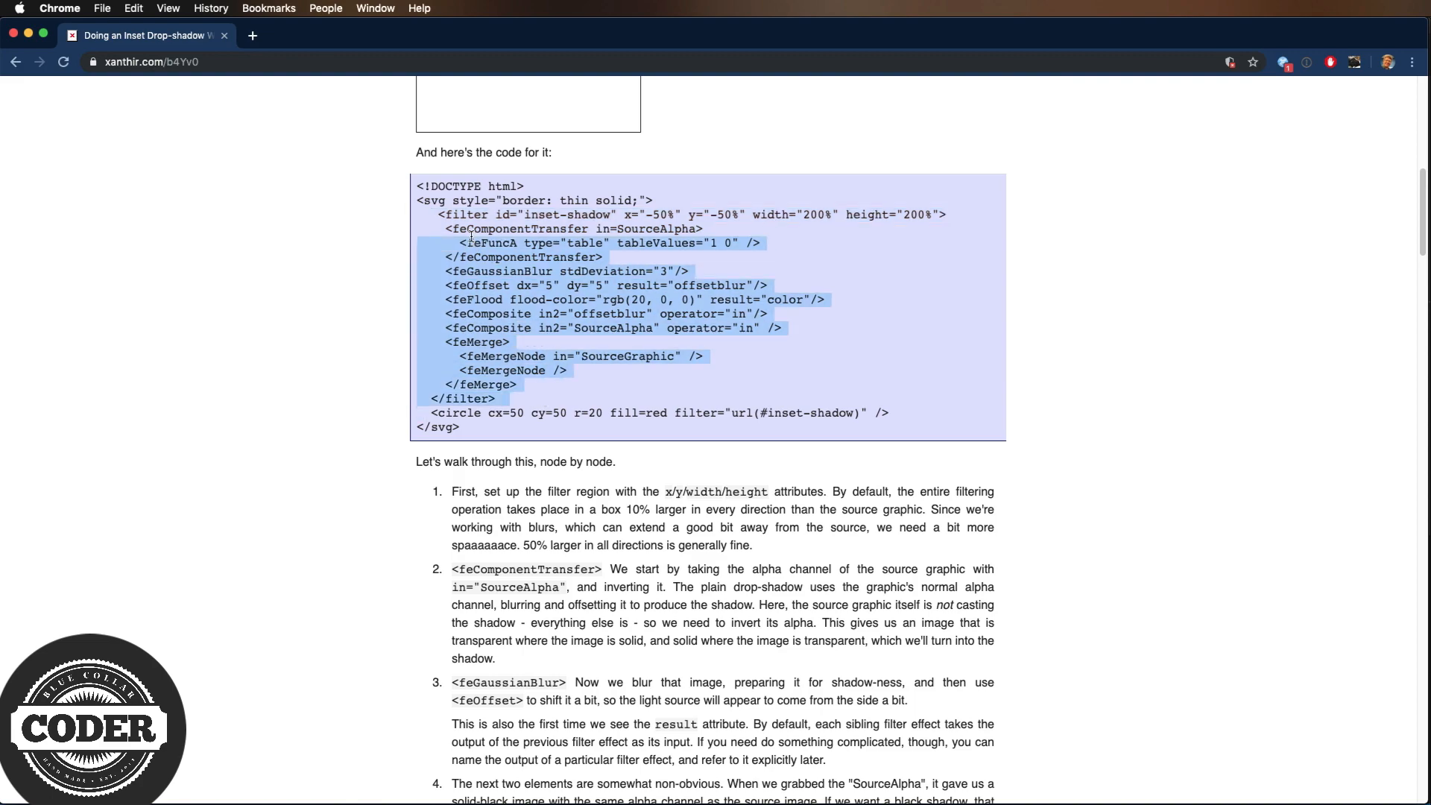
key("super+Tab")
Paste the inset-shadow filter into App.svelte, apply filter="url(#inset-shadow)" to the group, save and preview.
key("super+v")
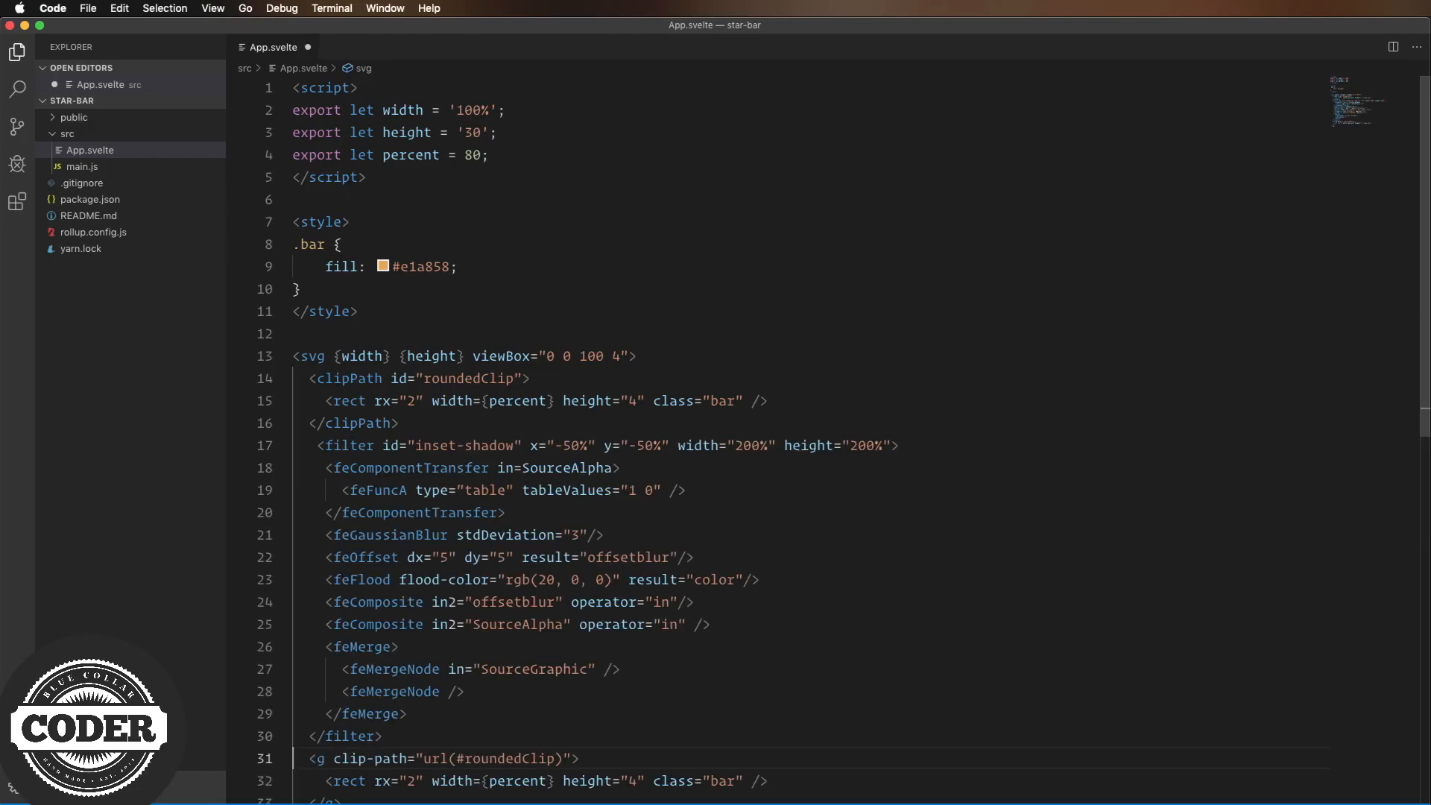
type("filter=\"url(#")
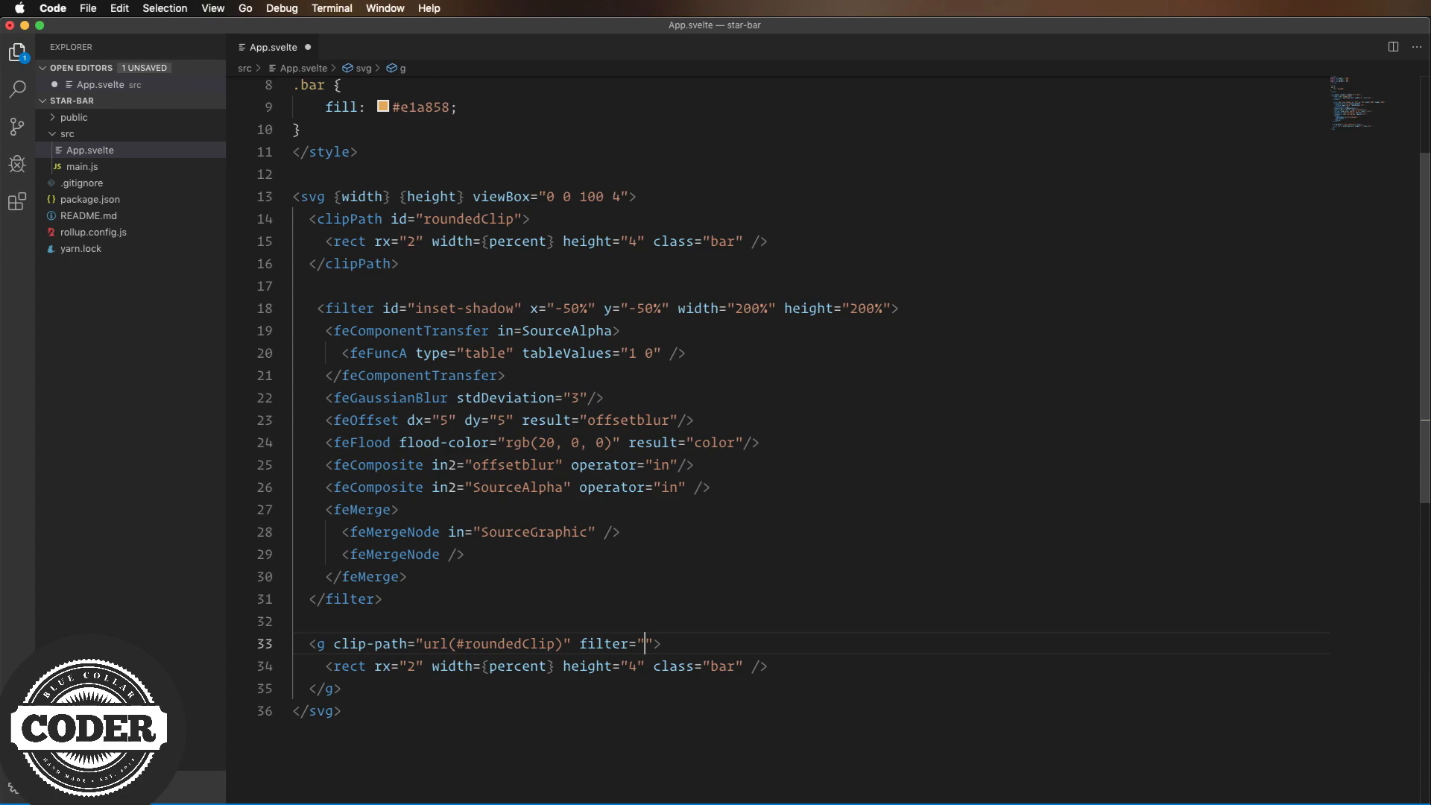
type("inset-shadow)")
key("super+s")
key("super+Tab")
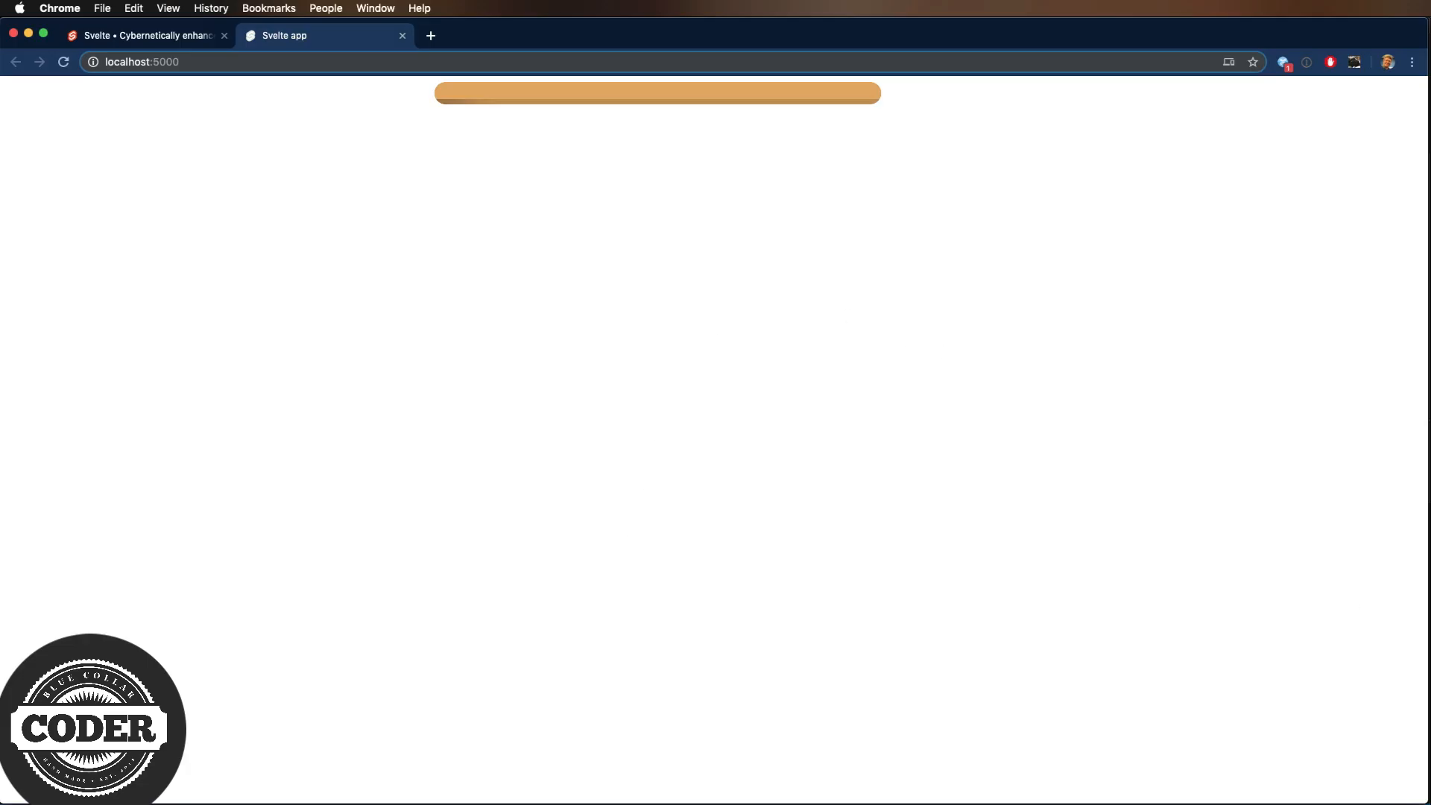
Adjust the filter's blur and offset values, save and preview the shadow in the browser.
key("super+Tab")
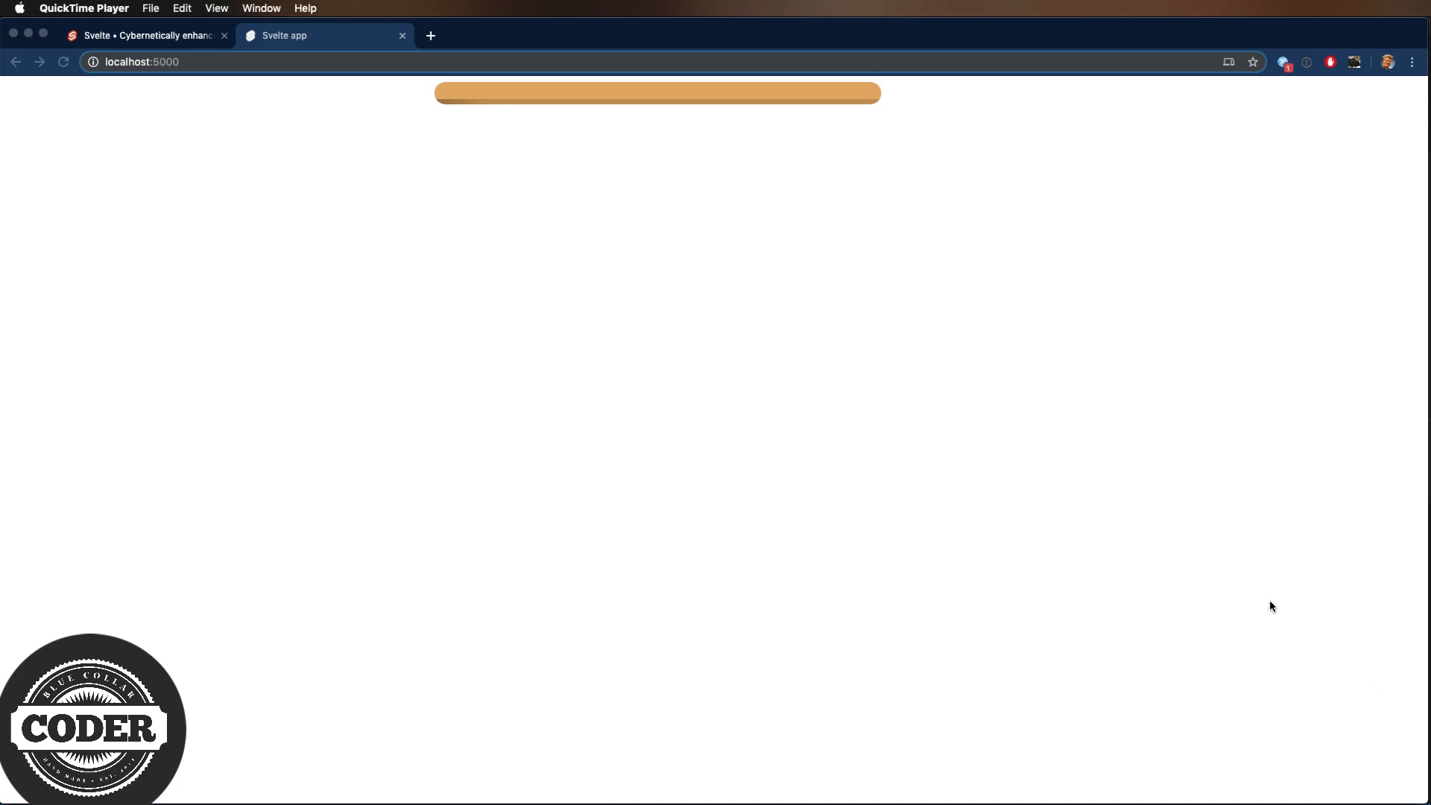
key("super+Tab")
left_click(543, 443)
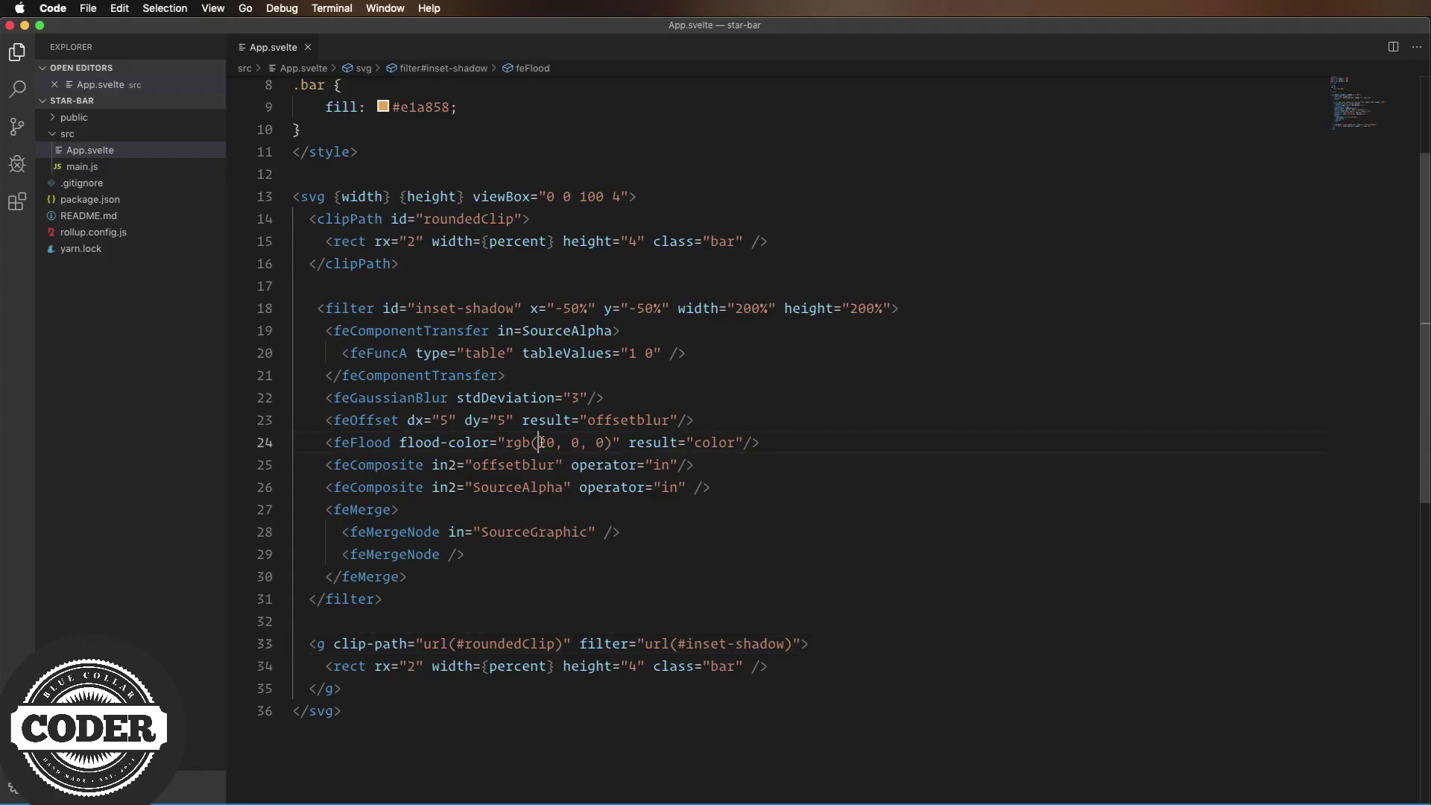
double_click(577, 398)
type("1")
left_click(565, 419)
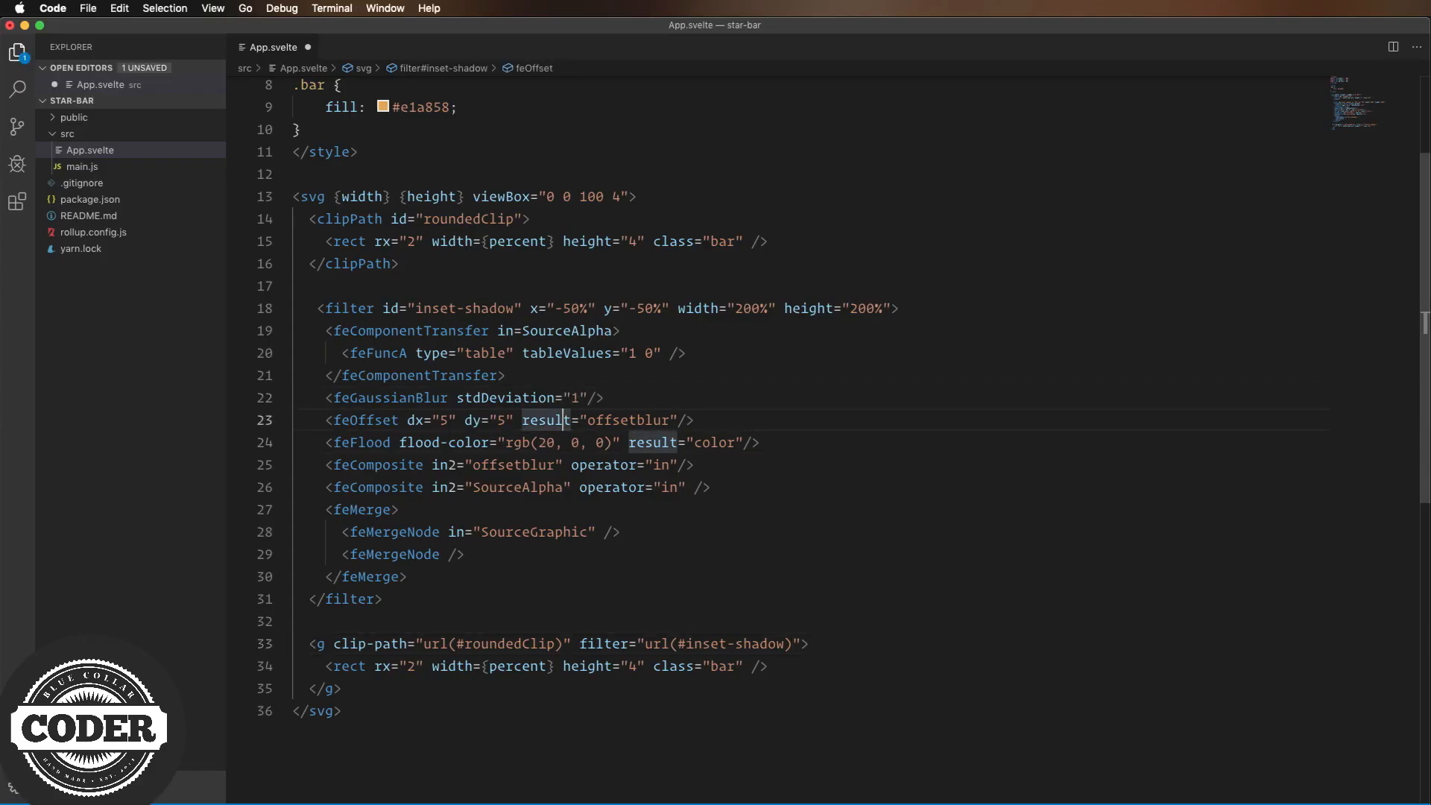
double_click(501, 420)
type("1")
left_click(489, 420)
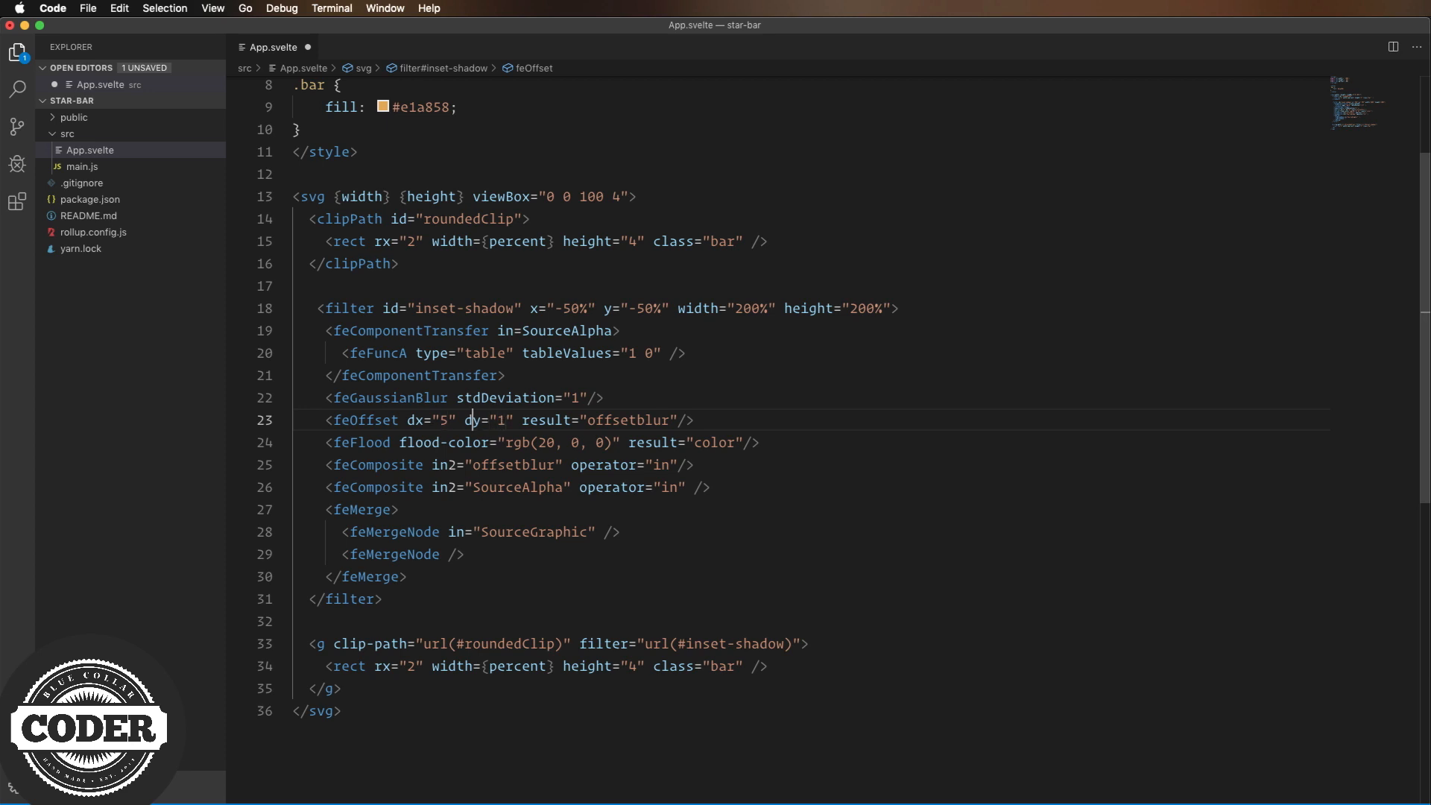
key("BackSpace")
type("1")
key("super+s")
key("super+Tab")
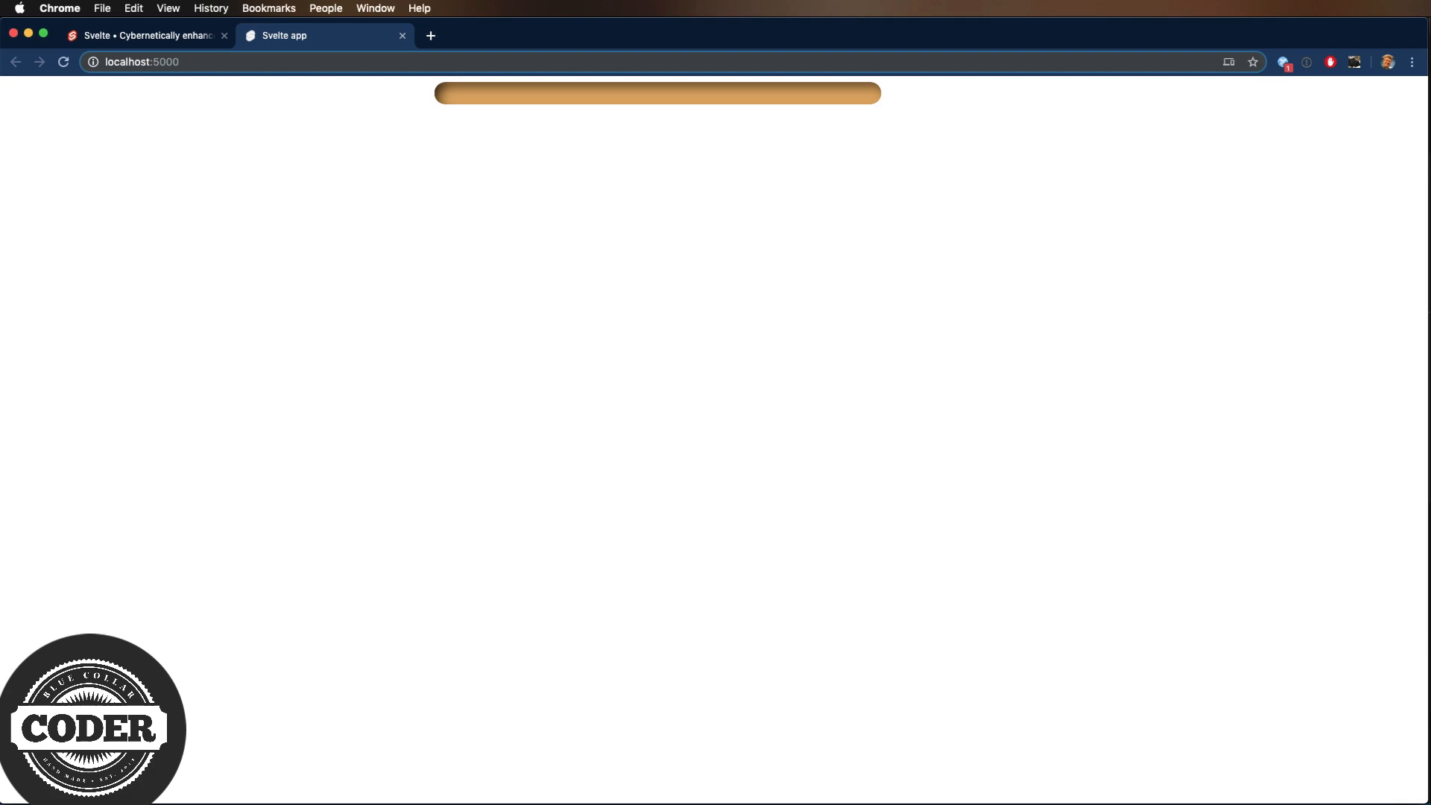
key("super+Tab")
Set stdDeviation to 0.25 and both feOffset values to 0.5, save and preview.
key("Up")
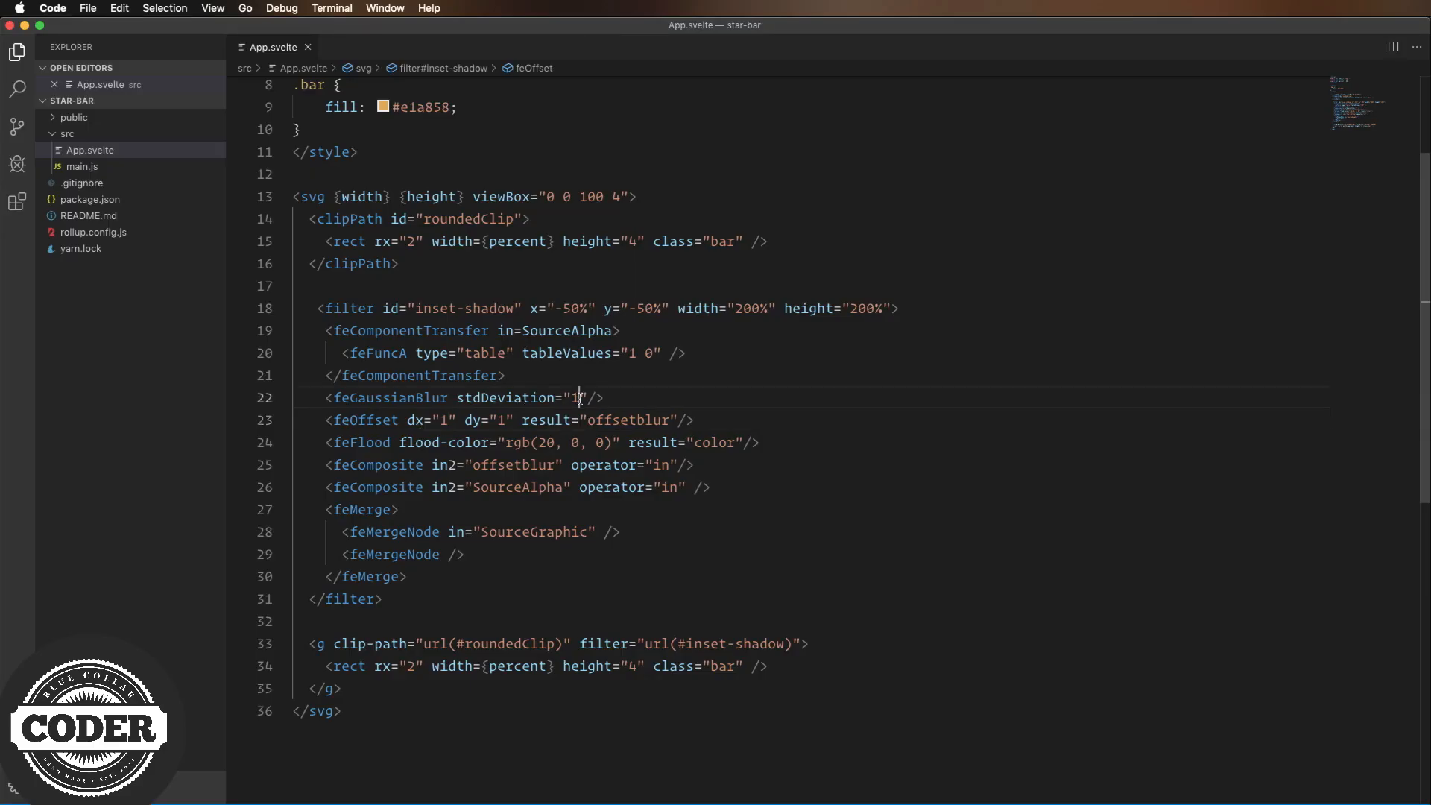
key("BackSpace")
type("0.25")
key("Down")
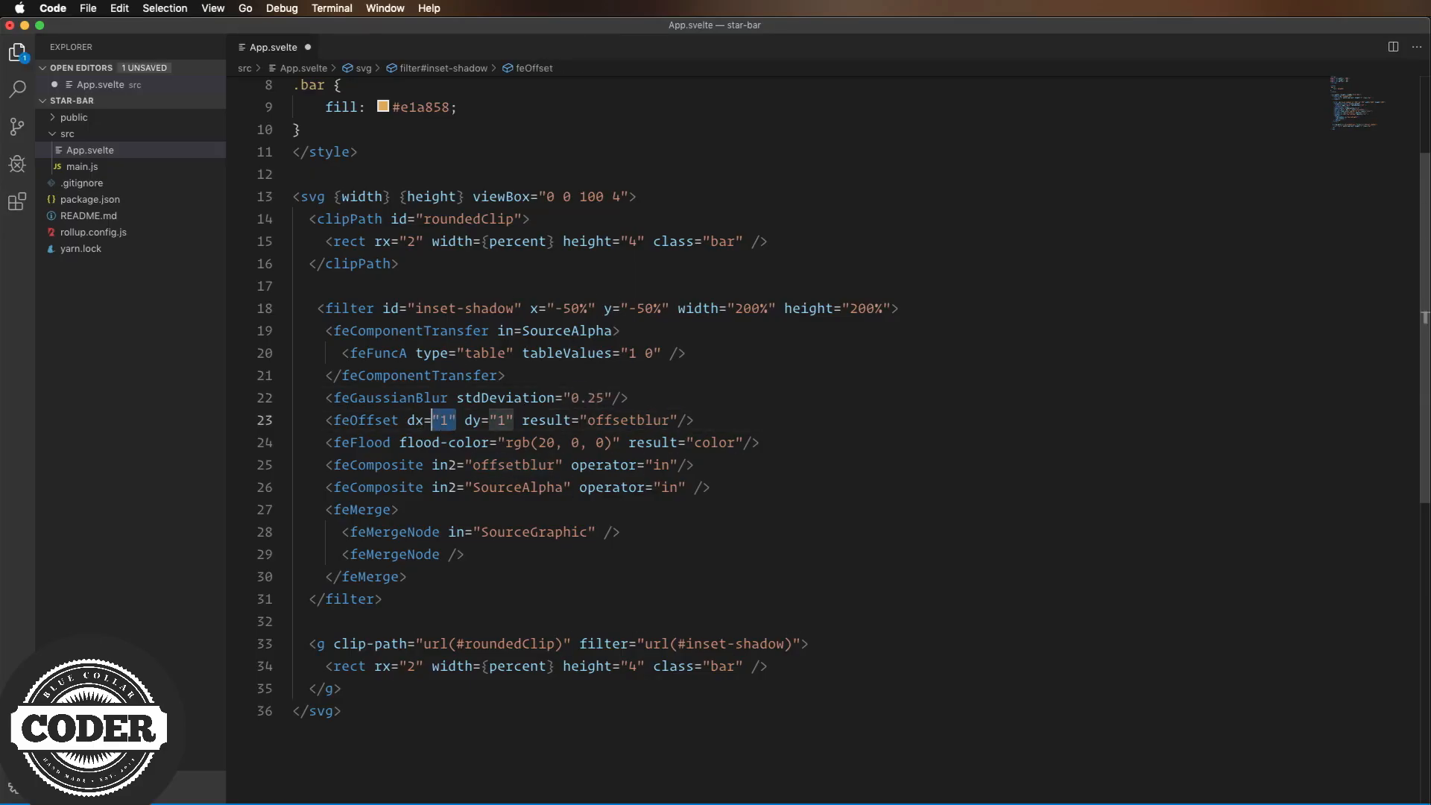
key("super+d")
type("0.5")
key("super+Tab")
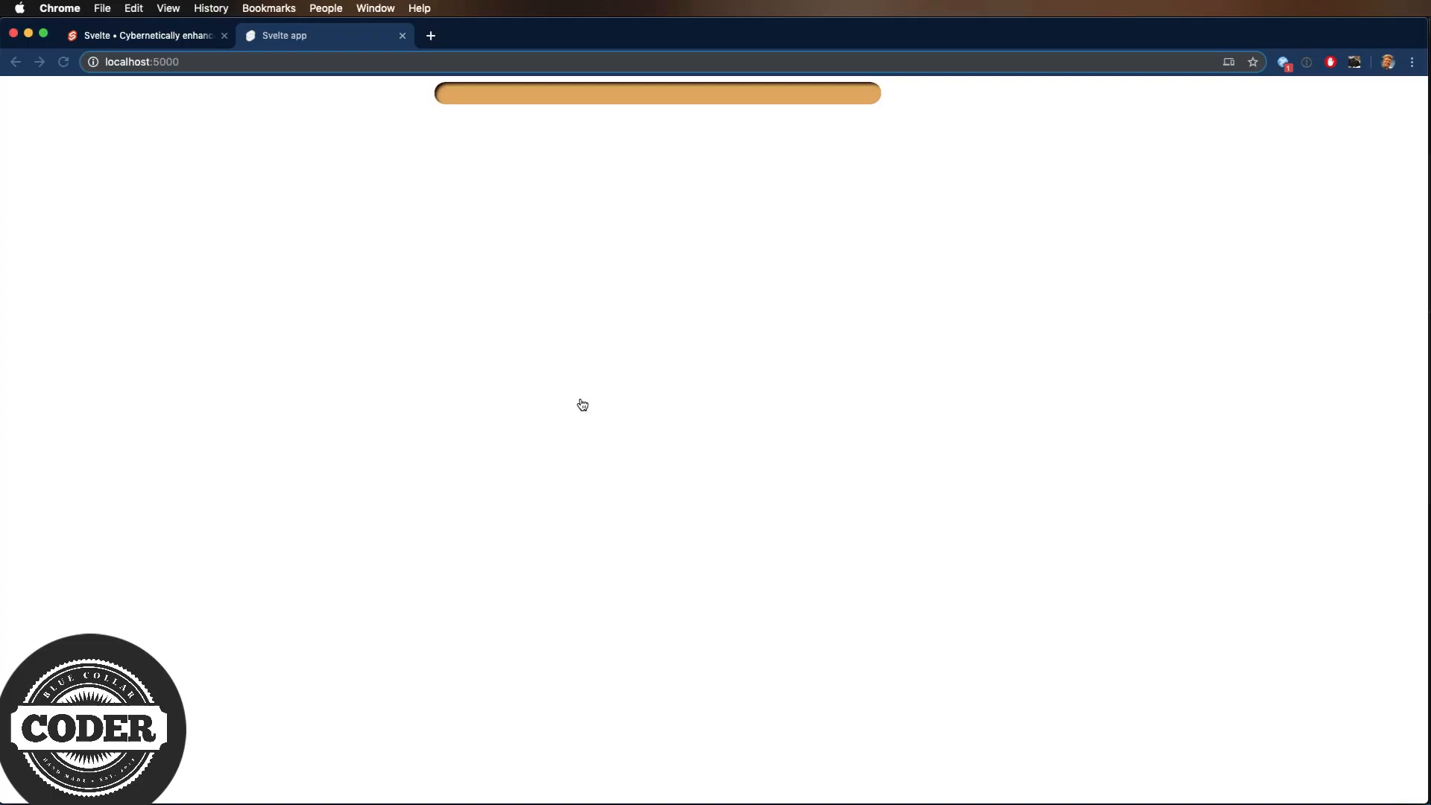
key("super+Tab")
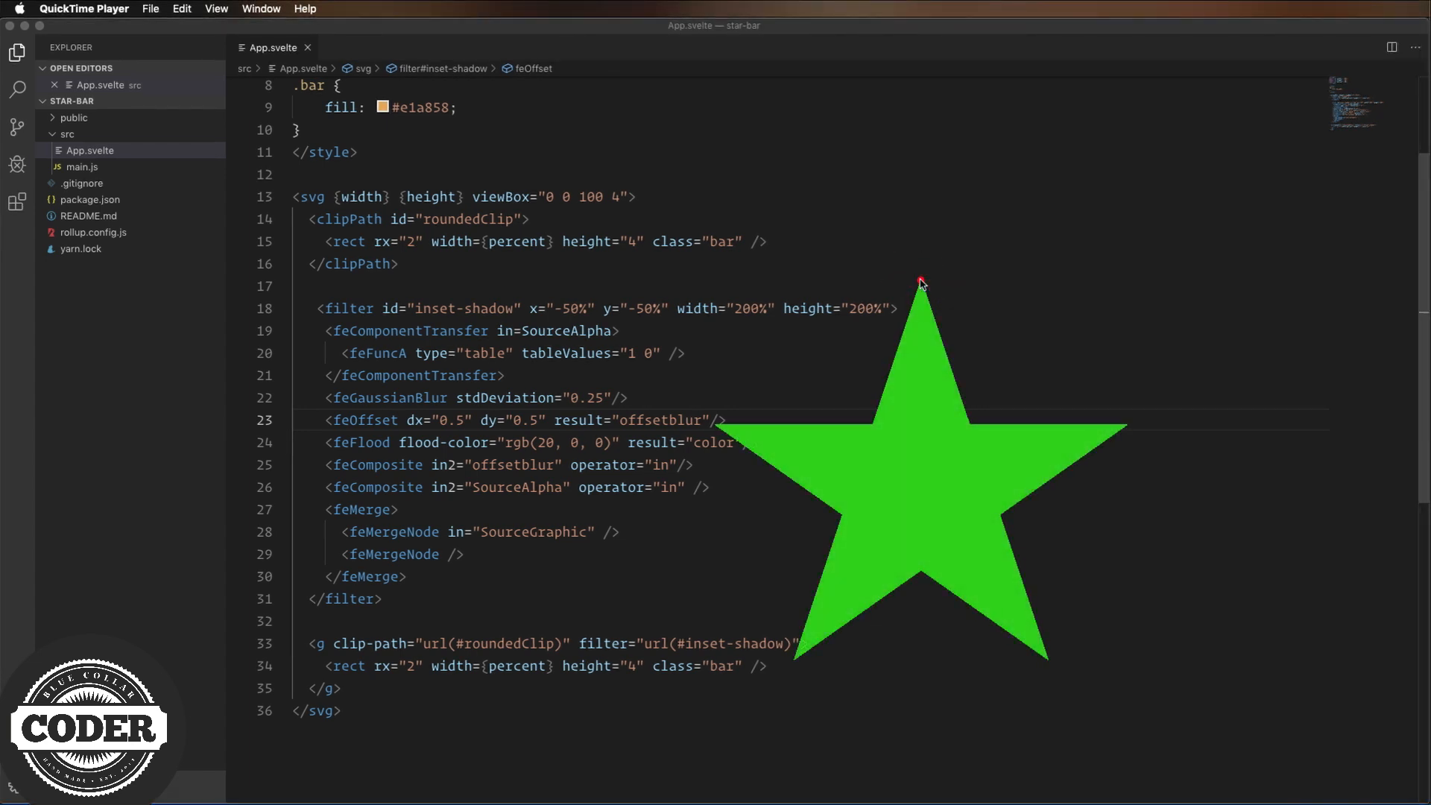
left_click_drag(920, 279, 933, 343)
mouse_move(953, 413)
left_mouse_down()
mouse_move(1044, 479)
mouse_move(1023, 642)
mouse_move(819, 599)
mouse_move(845, 521)
left_mouse_up()
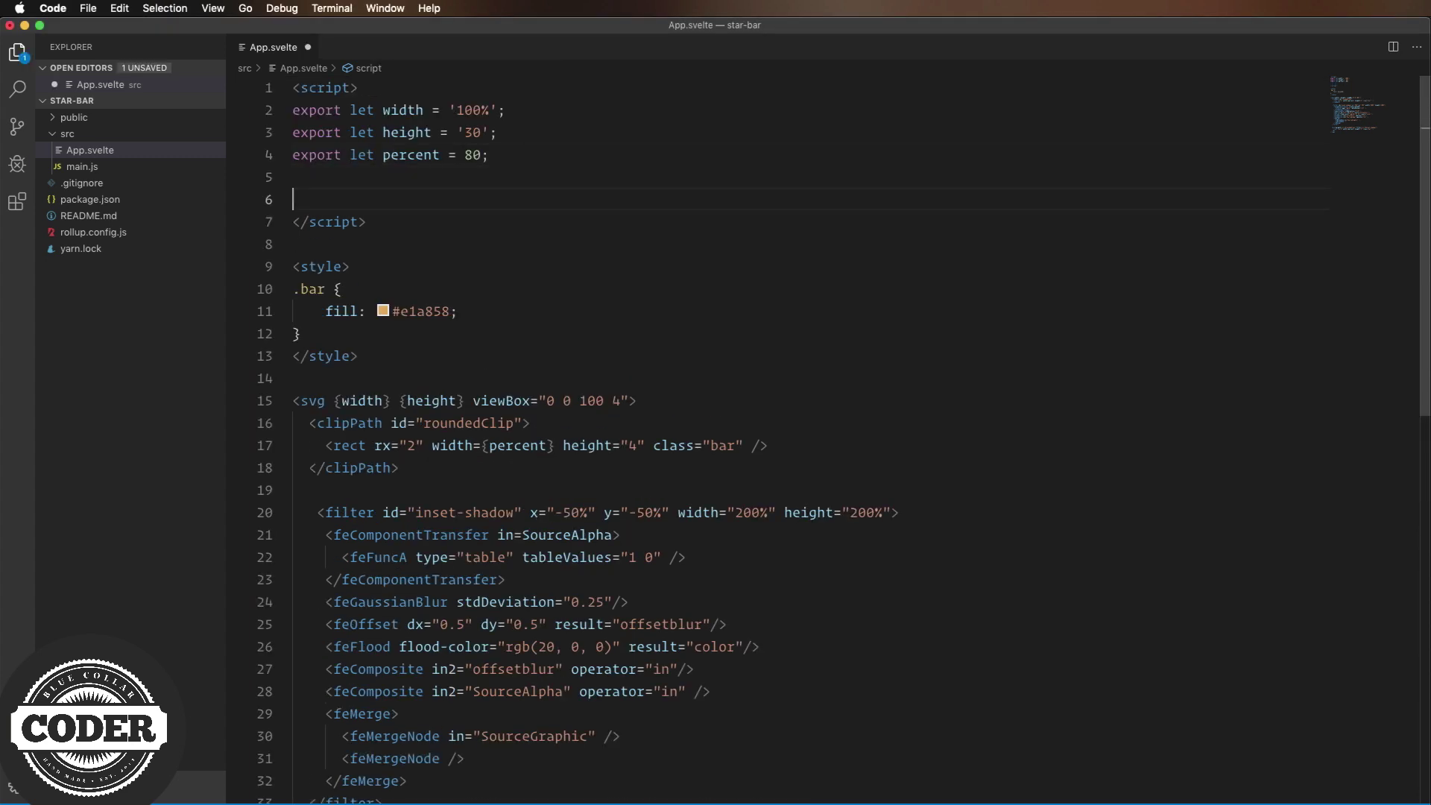
type("cons")
type("t makeStarPath = (size")
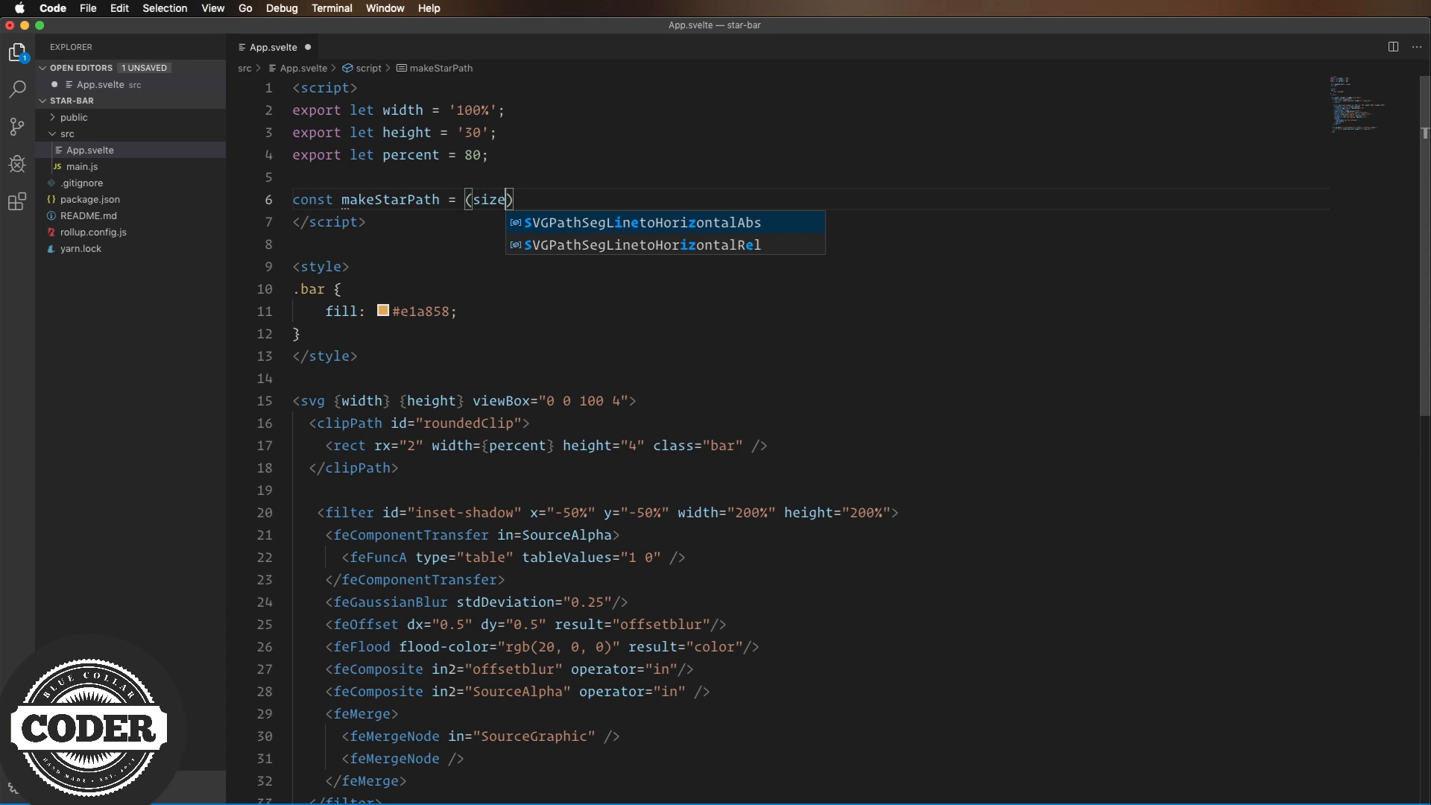
type(") => {")
Declare makeStarPath(size) with a segments array returning segments.join(' ').
key("Return")
key("Down")
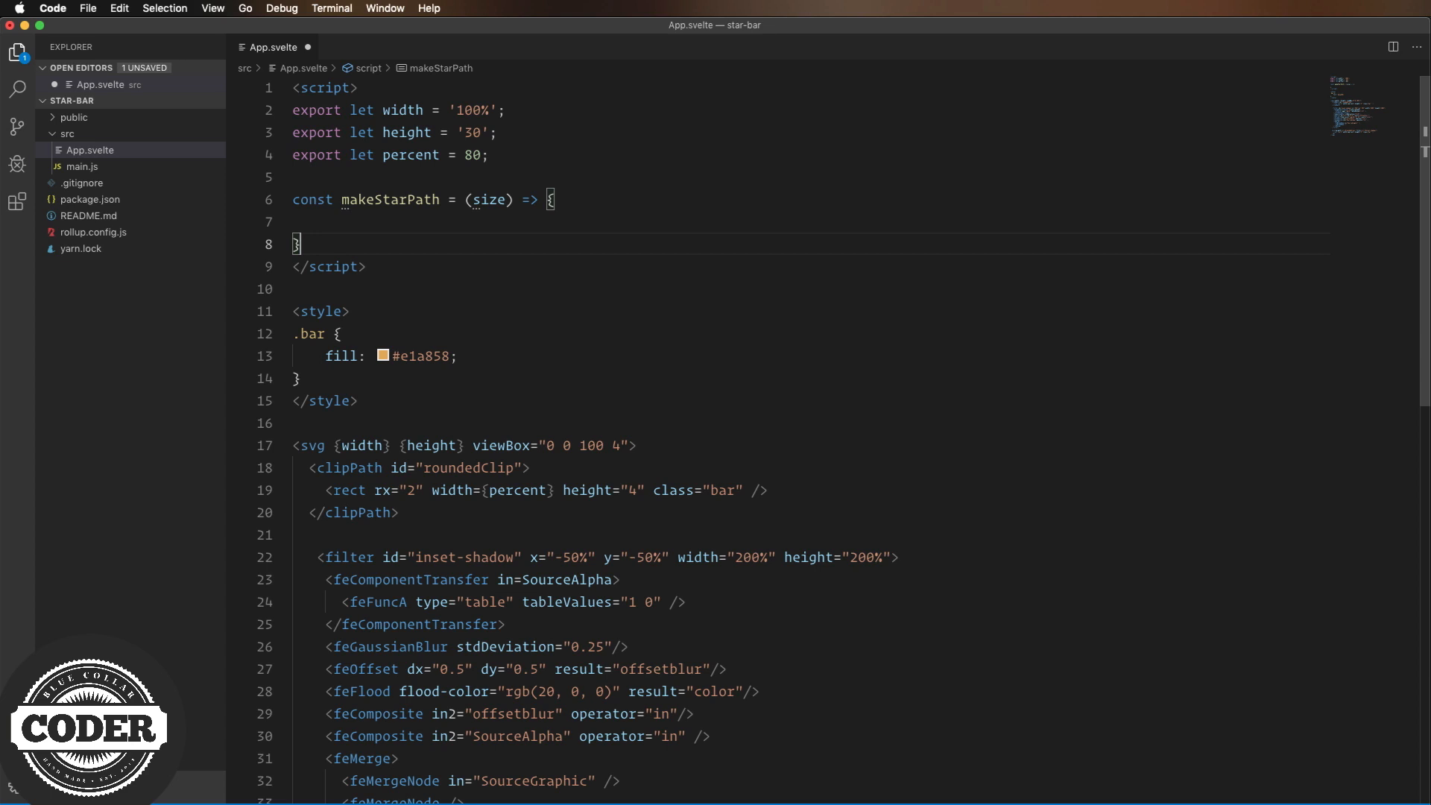
type(";")
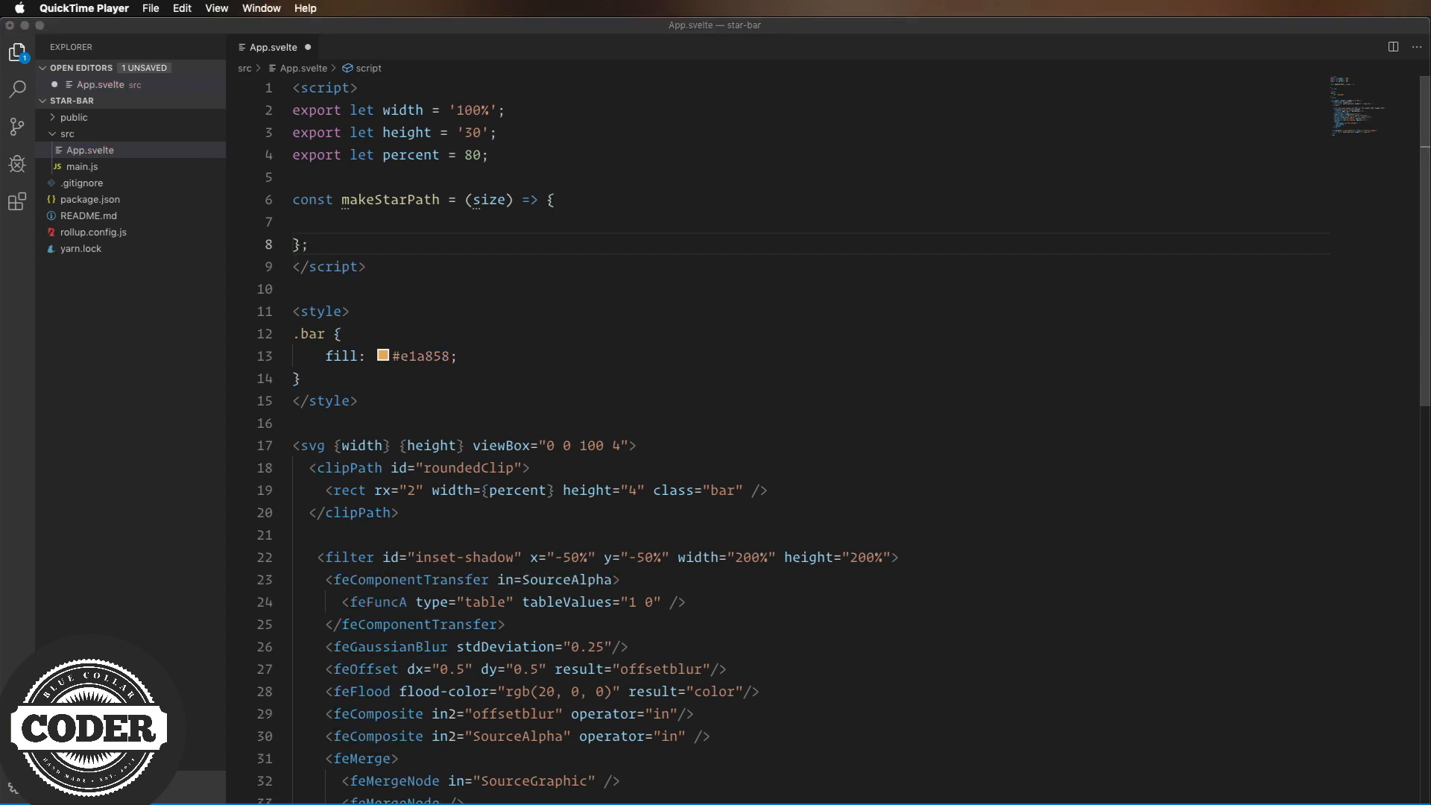
key("Up")
type("const segments = [];")
key("Return")
type("return segments.join('")
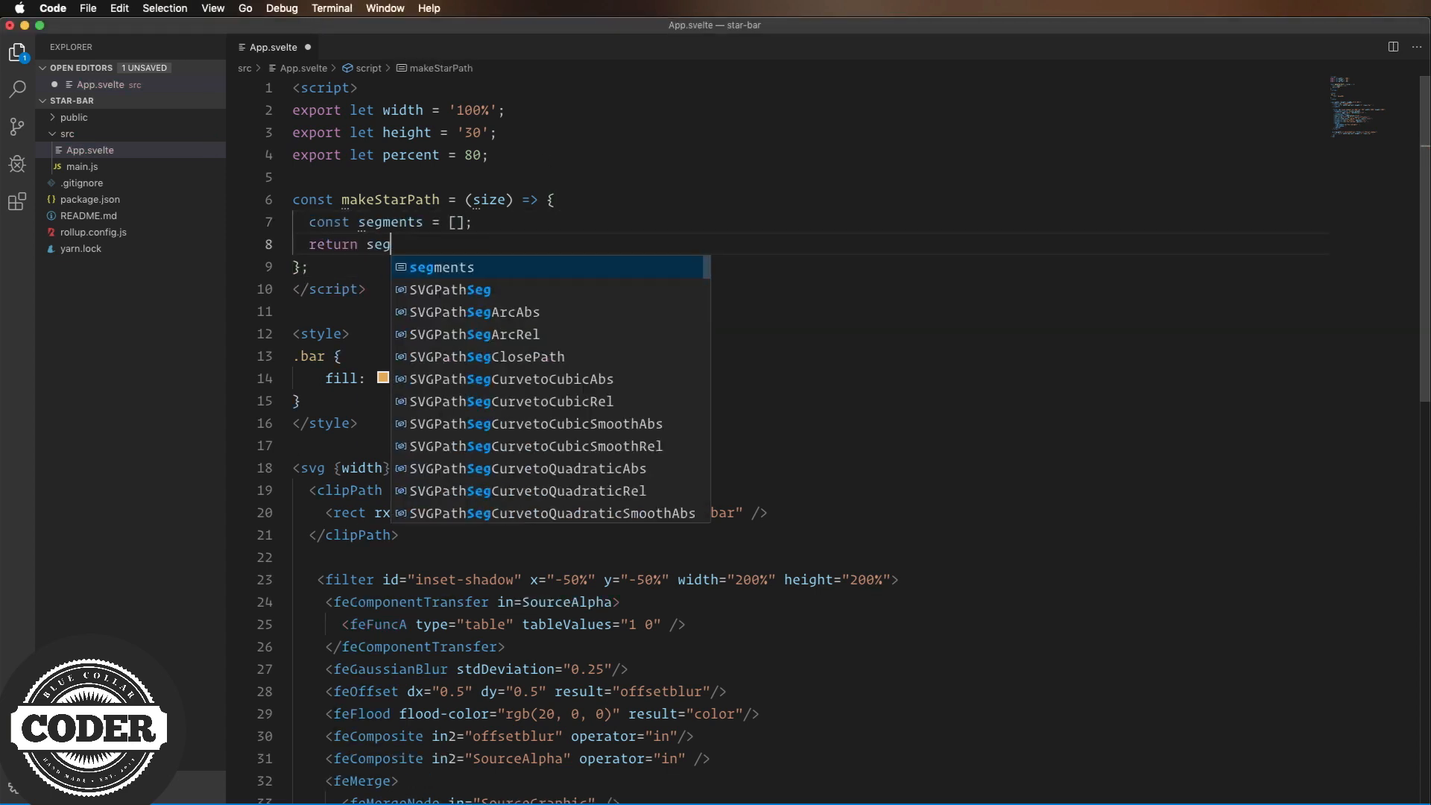
key("End")
type(";")
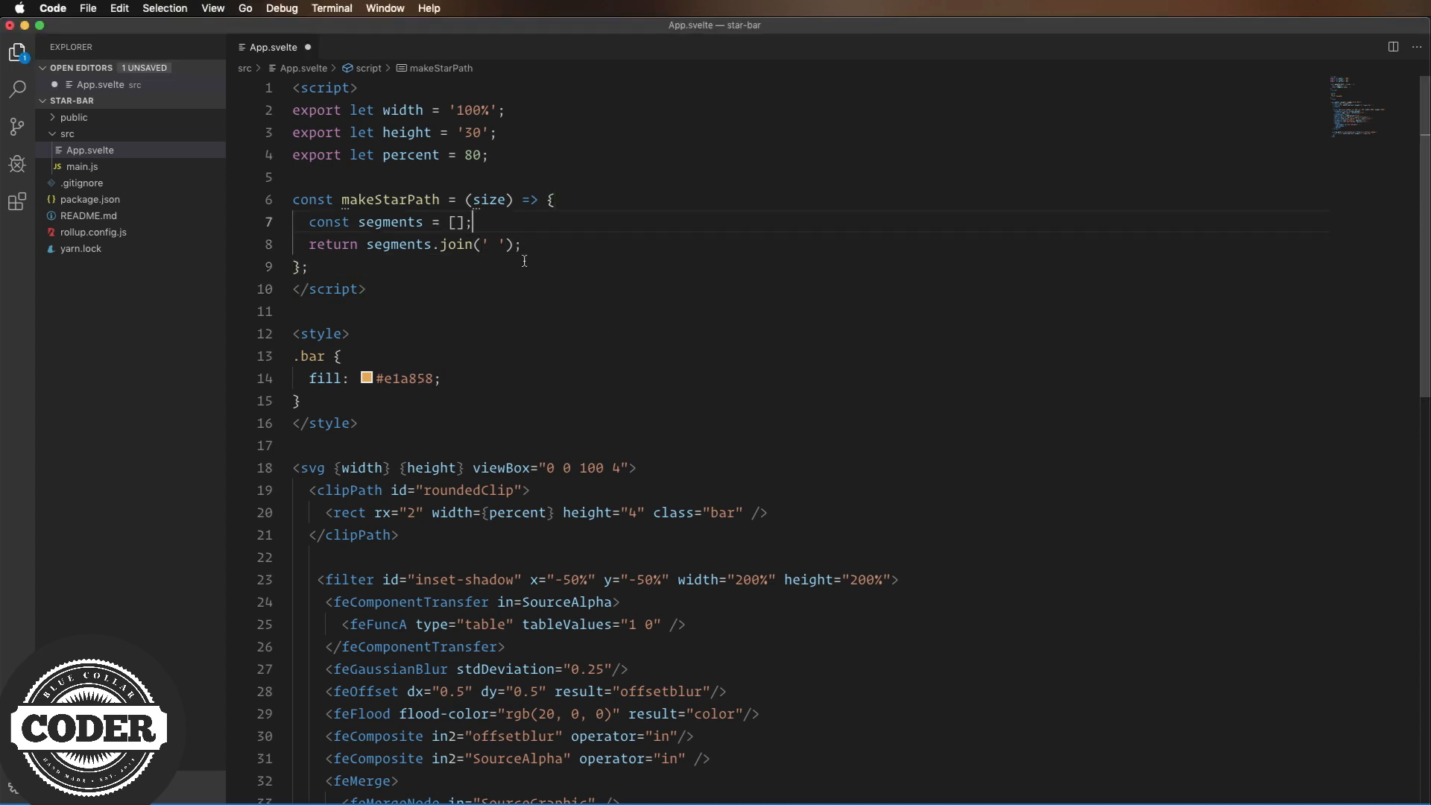
key("Up")
key("End")
key("Return")
type("for(let l = 0; l")
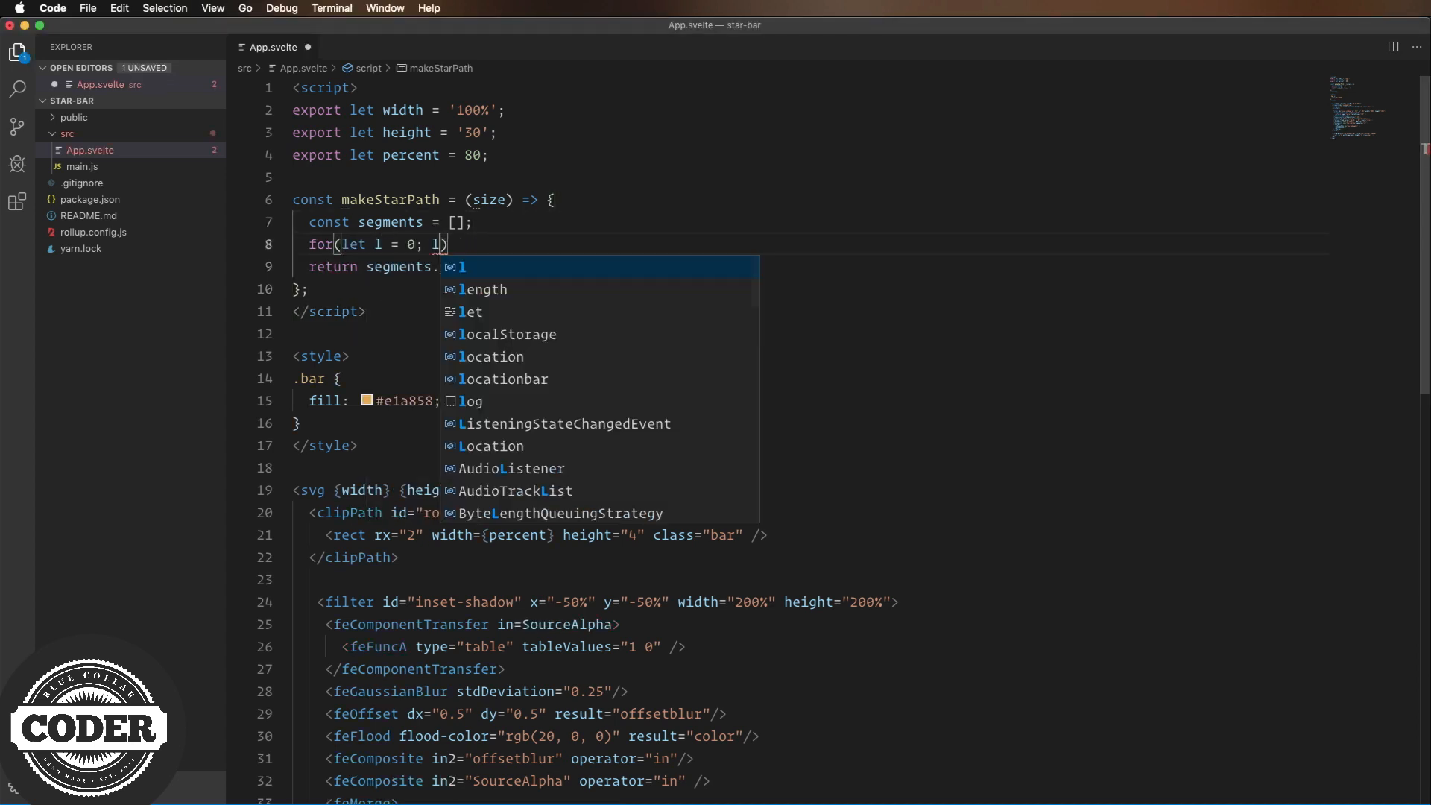
type(" < 10; l++")
Add a for loop over ten points computing rad and an alternating spikeSize.
key("End")
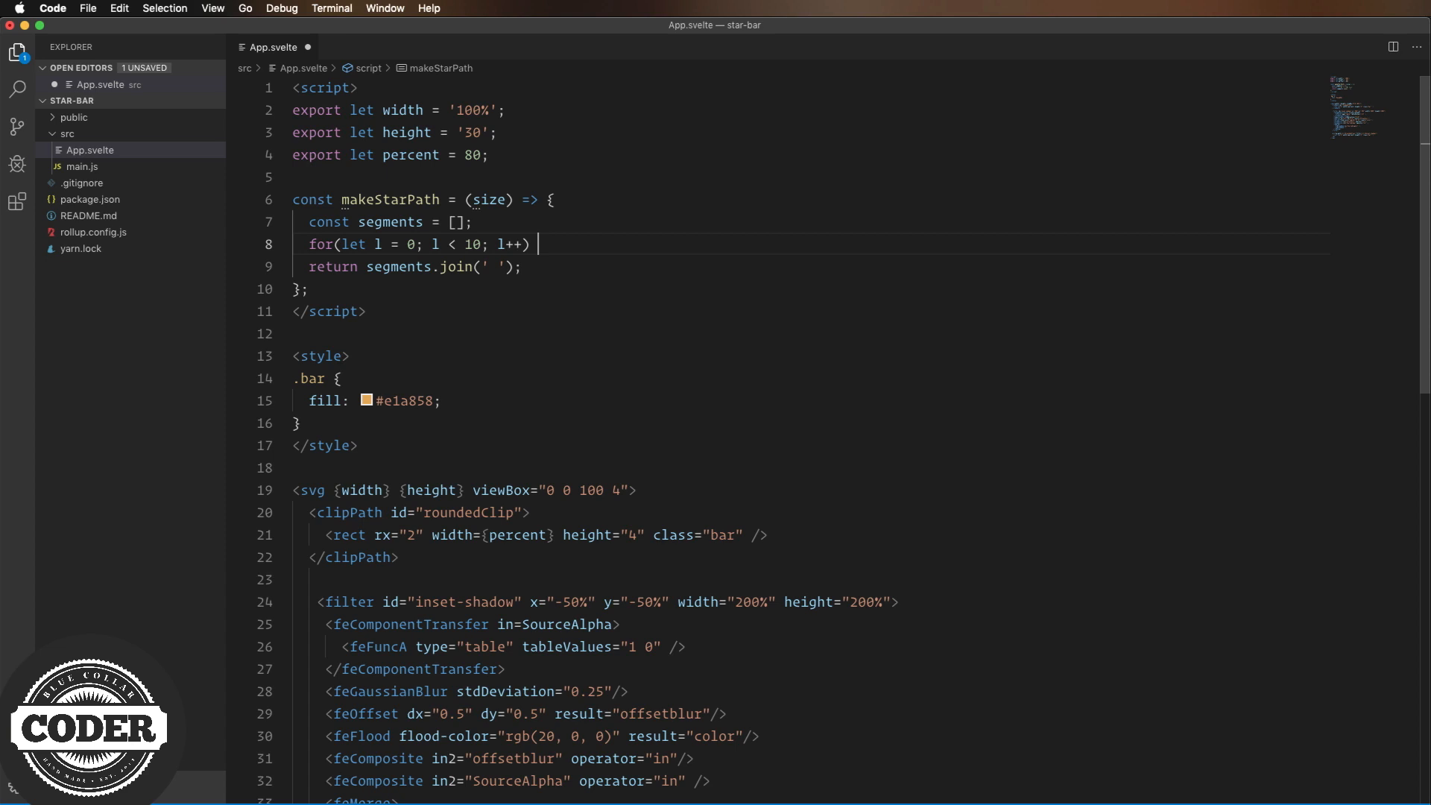
type("{")
key("Return")
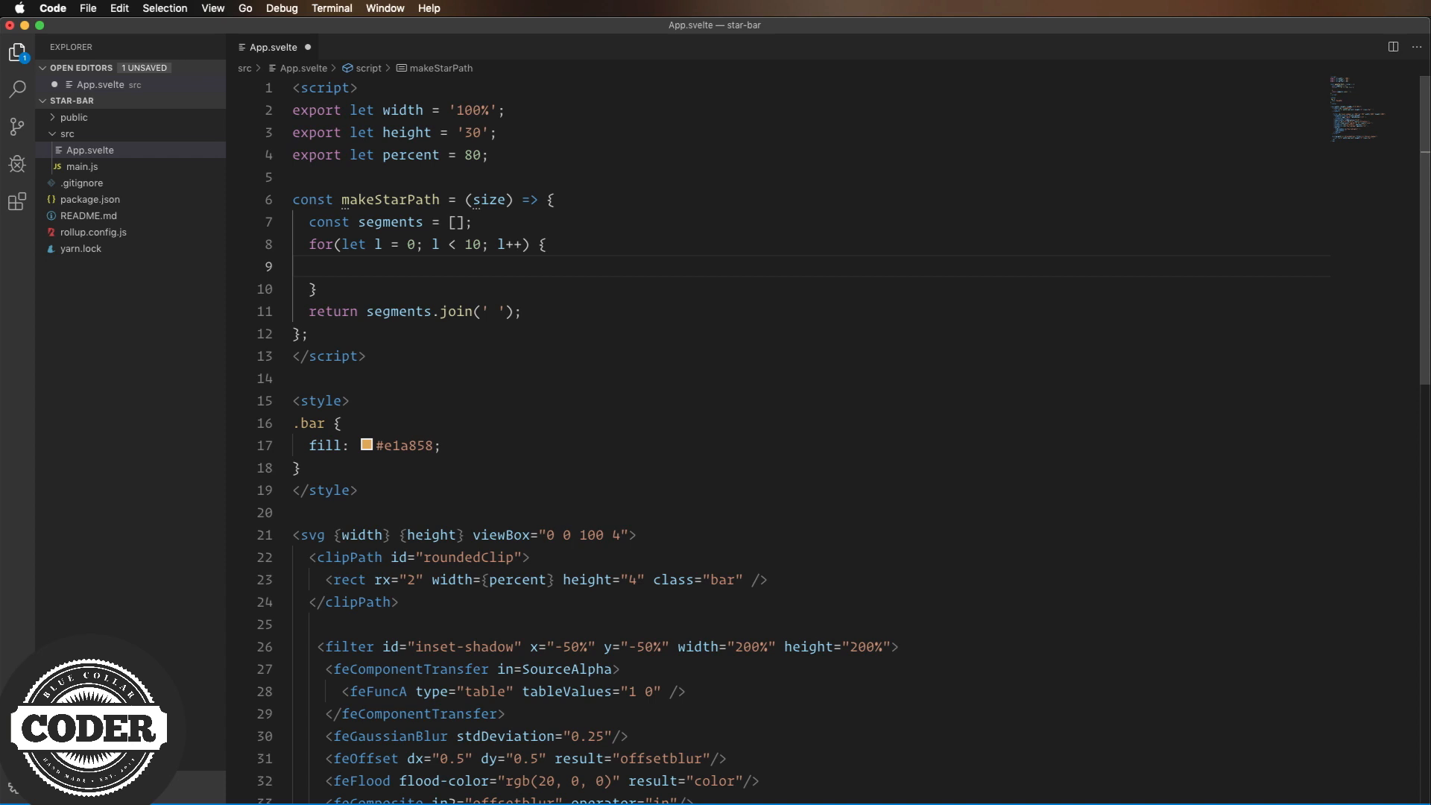
type("const rad = Math.PI *")
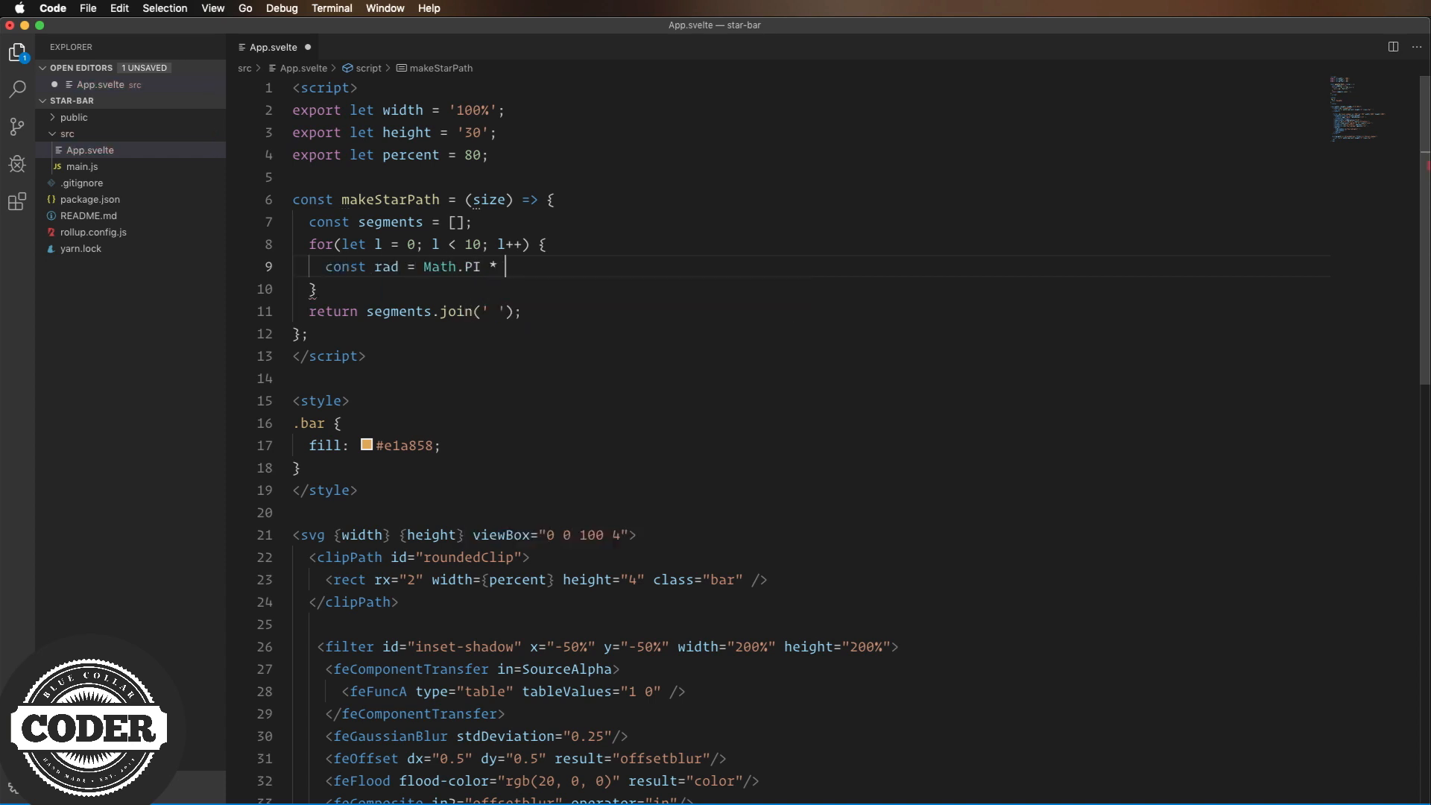
type(" 2 * (l/10")
key("Left")
key("Left")
key("Left")
type("l")
key("Right")
key("End")
type(";")
key("Return")
type("const spikeSize = ")
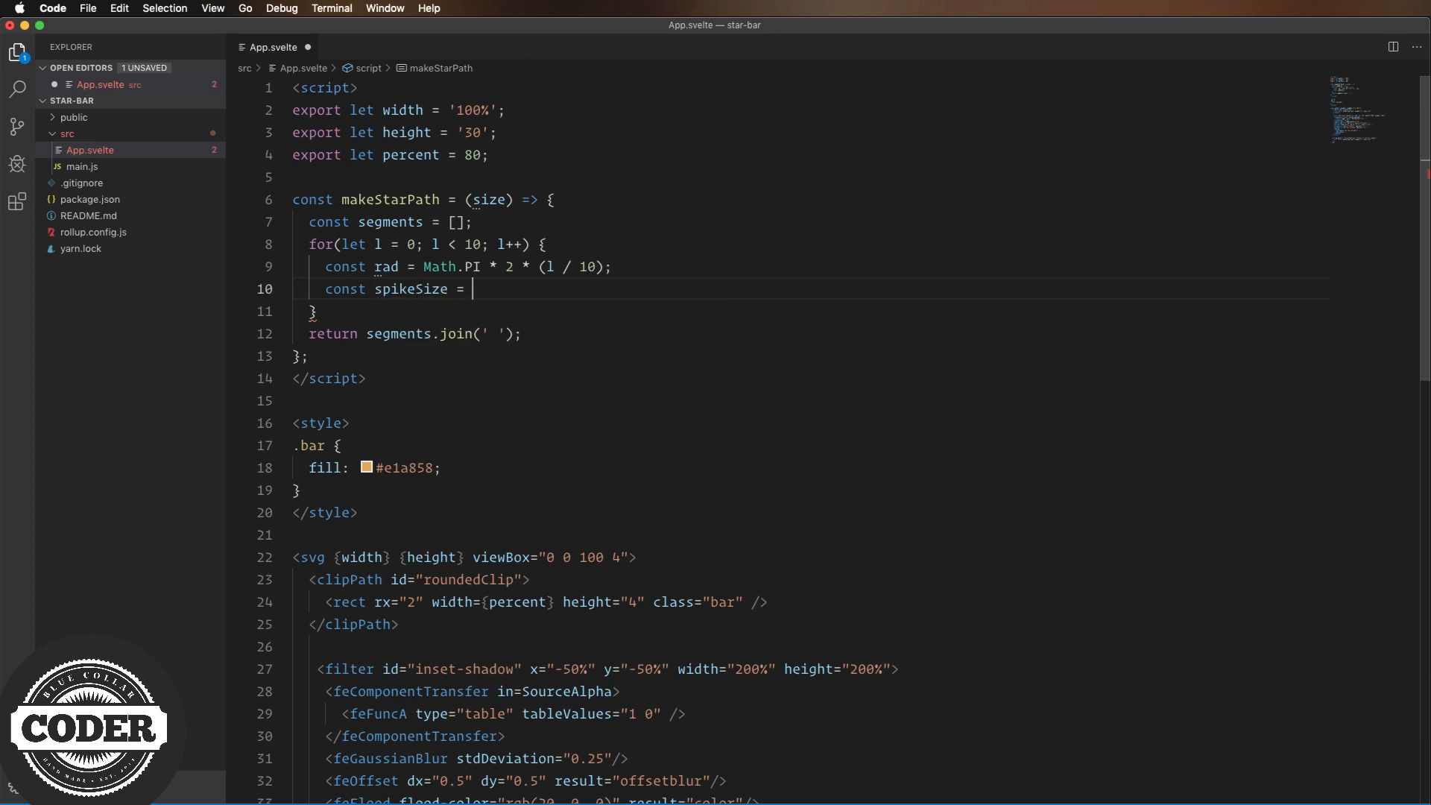
type("(l % 2 === 0 ? ")
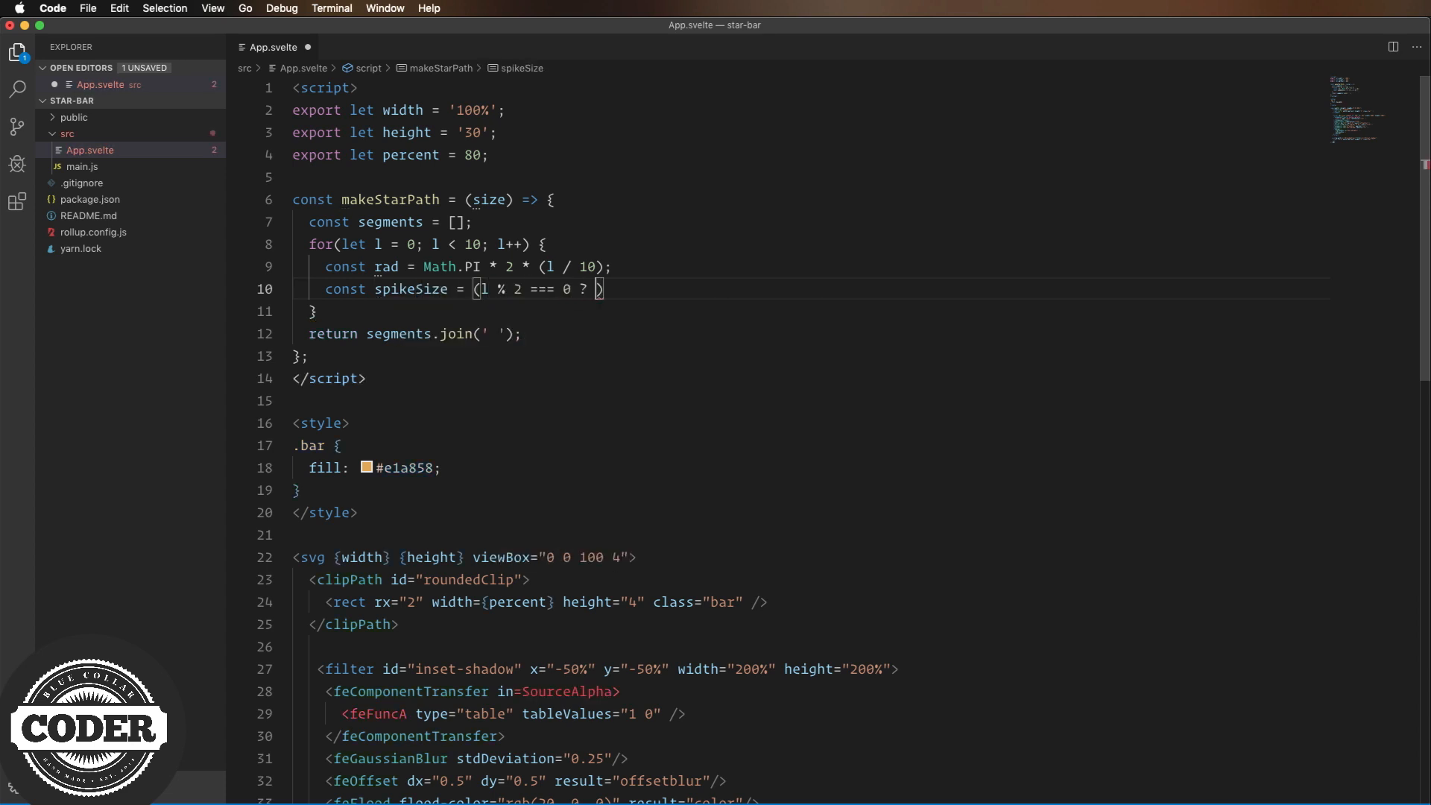
type("size : size * 0.35);")
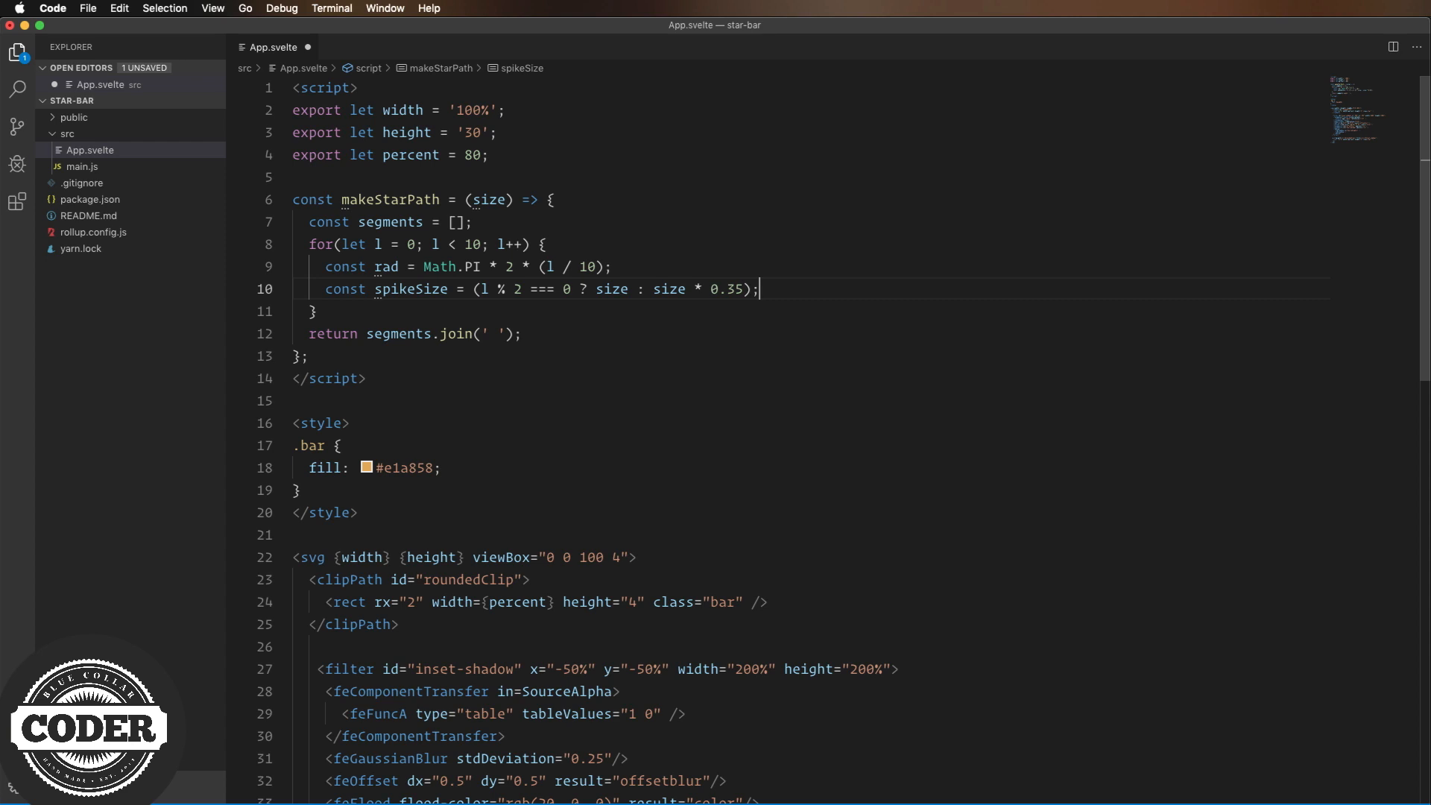
Compute x and y from Math.sin/Math.cos times spikeSize, push M/L segments and save.
key("Return")
type("cons")
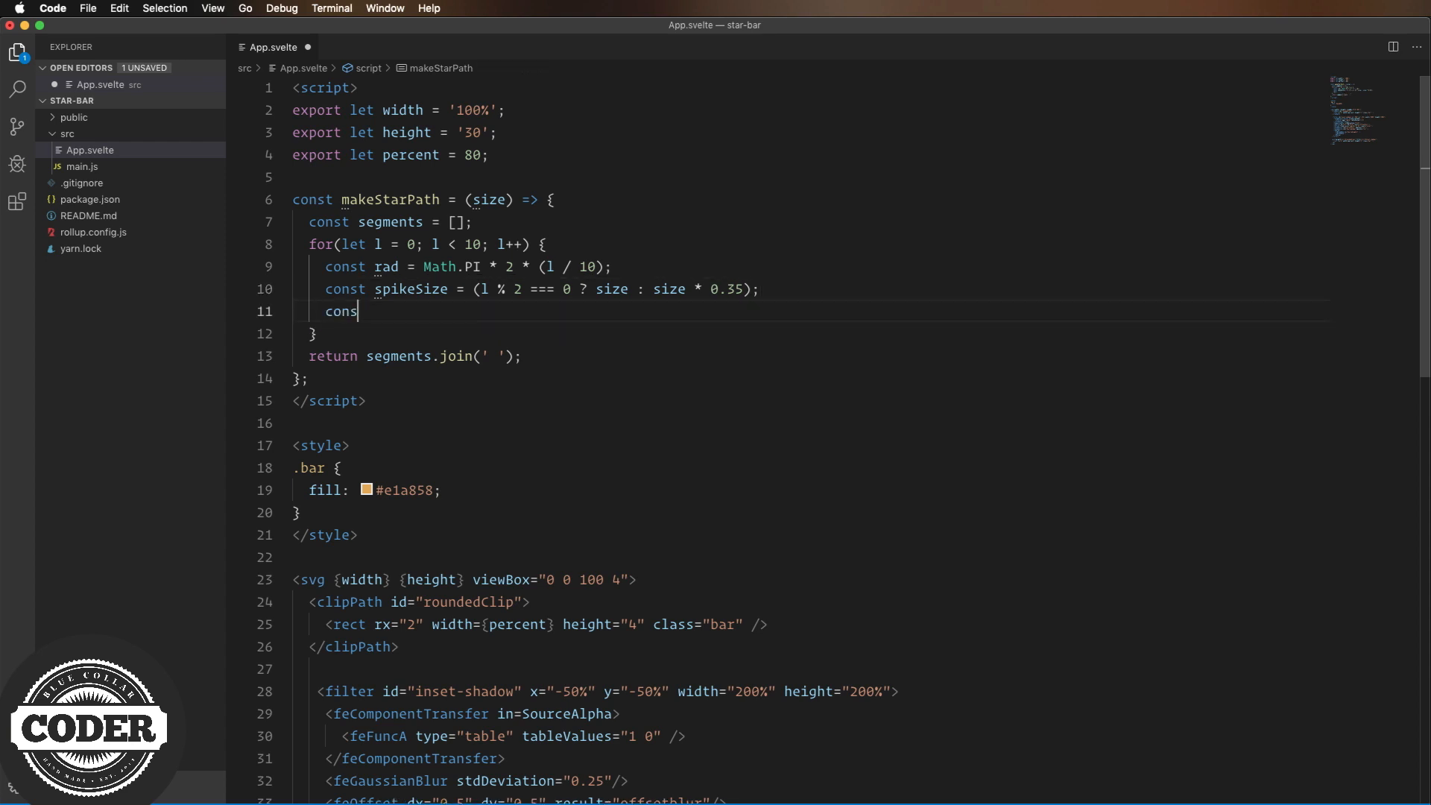
type("t x = Math.sin(rad) *")
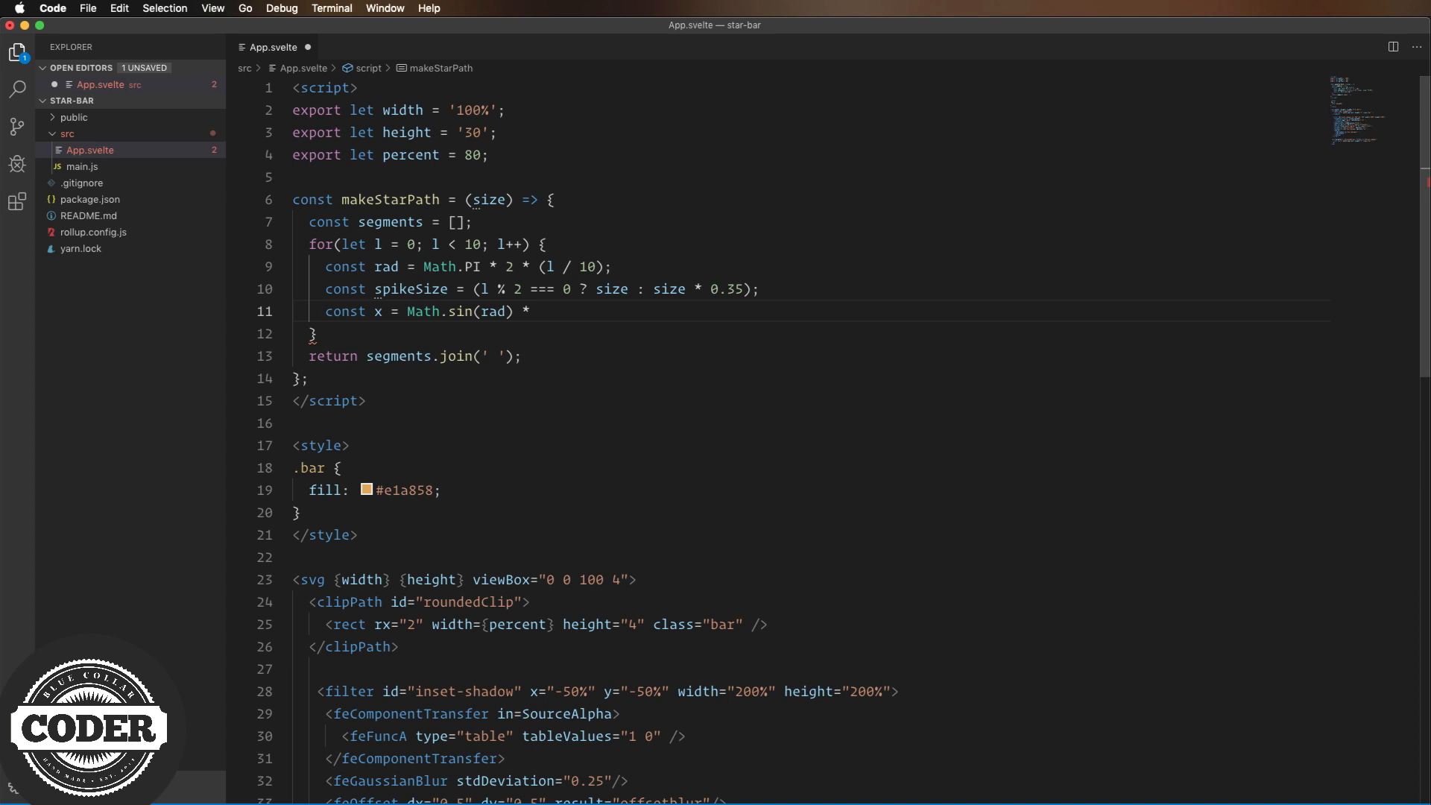
type(" spikeSize;")
key("Down")
key("Down")
key("shift+alt+Down")
type("y")
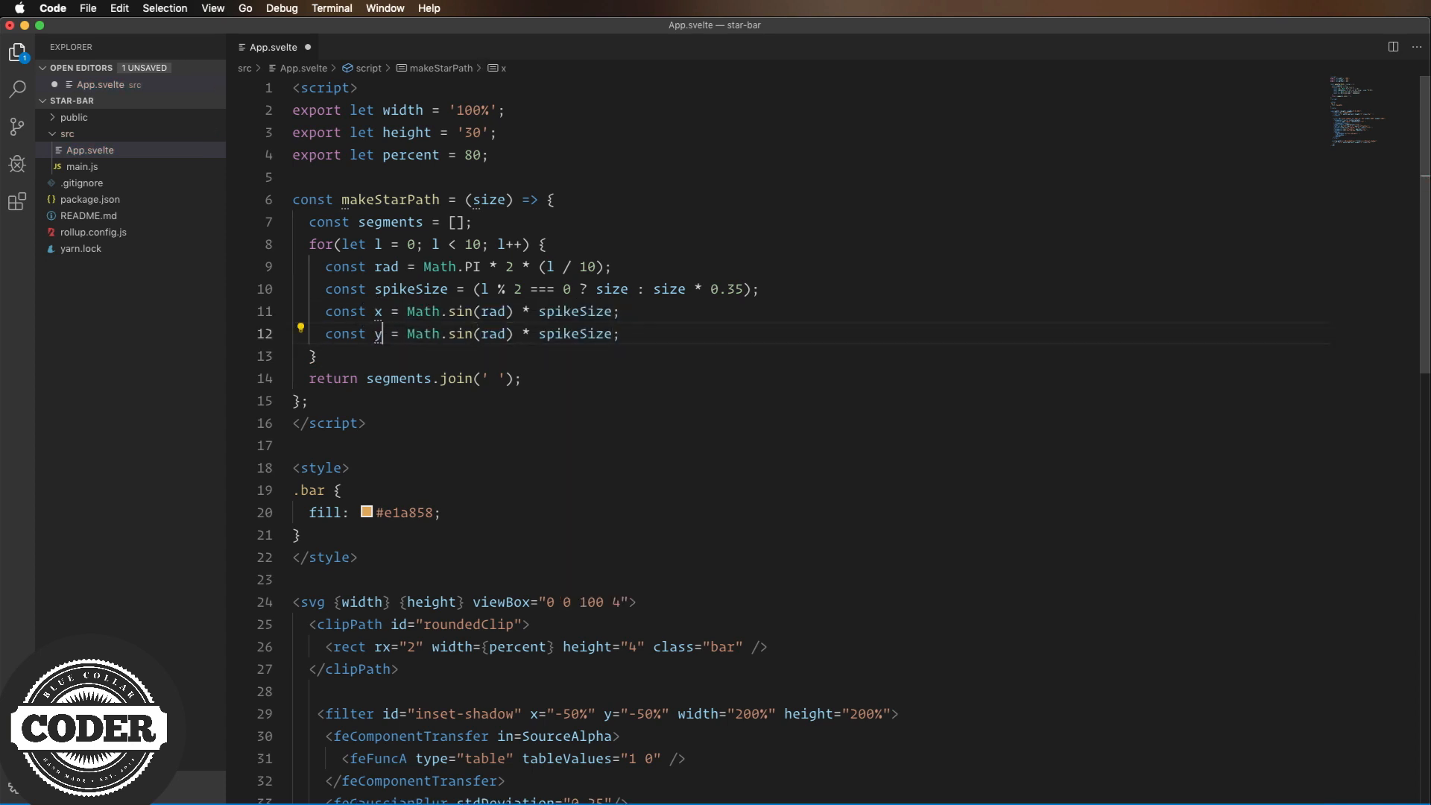
type("cos")
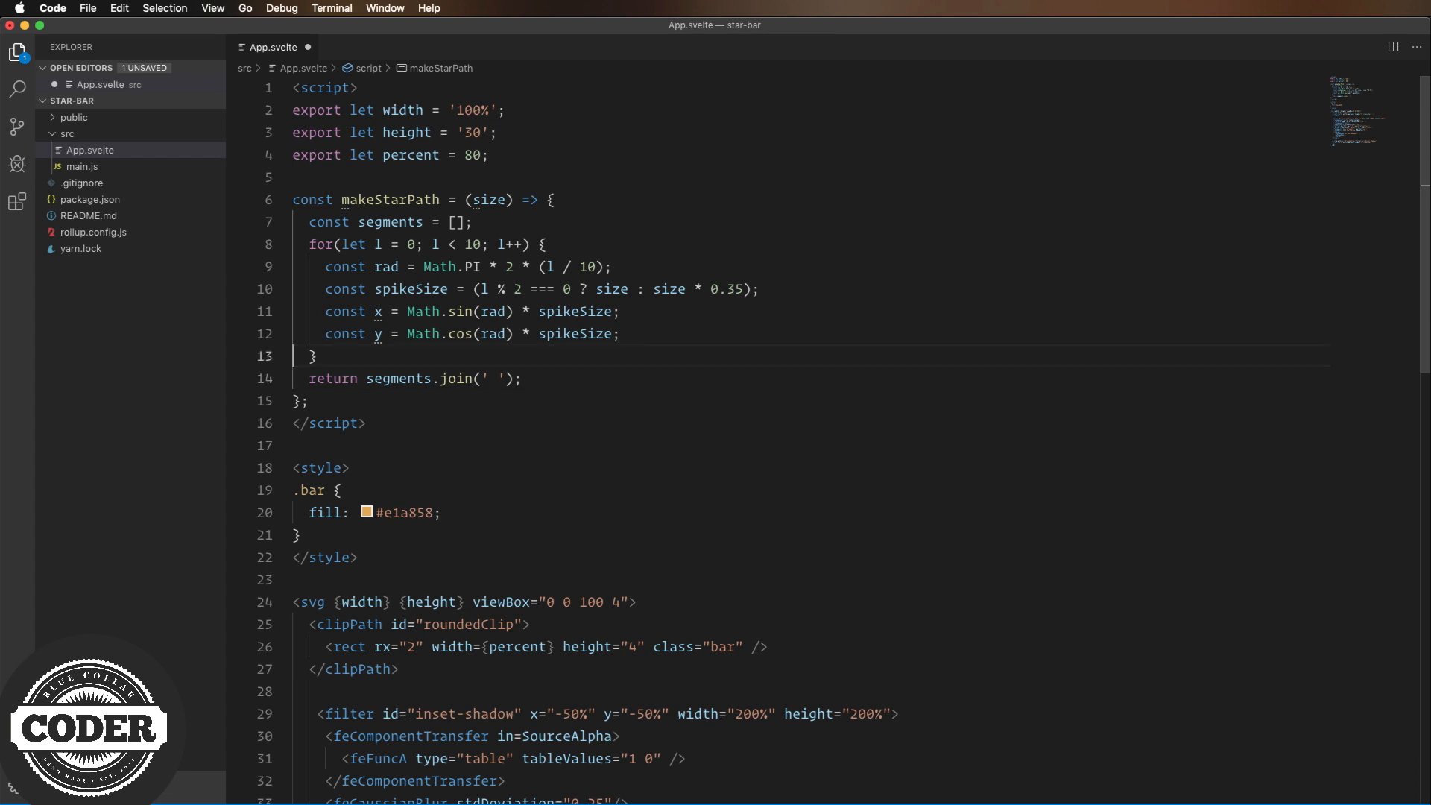
key("Return")
type("segments.push(")
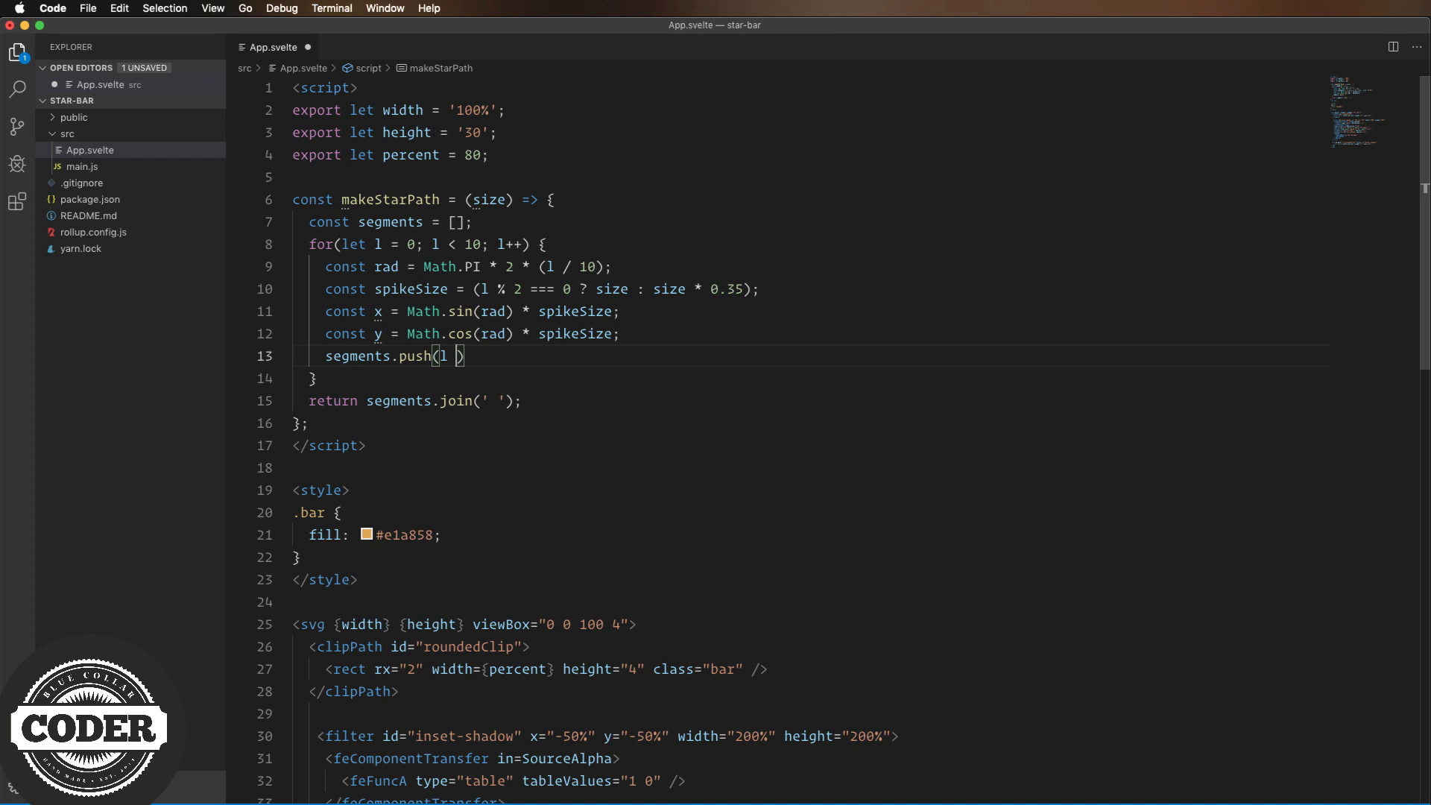
type("l === 0 ? `M${x")
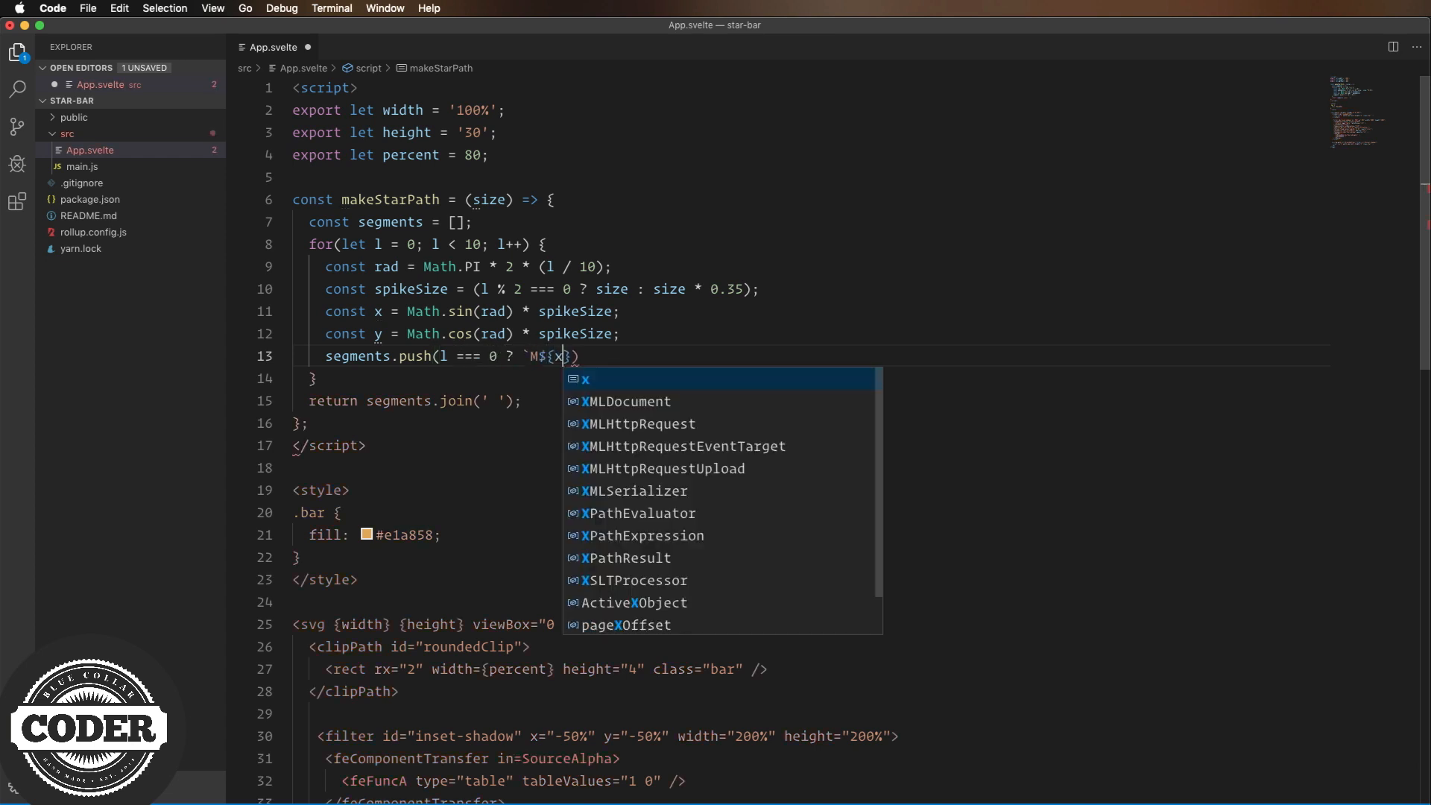
type("} ${y}` : `L${x} ${y}`")
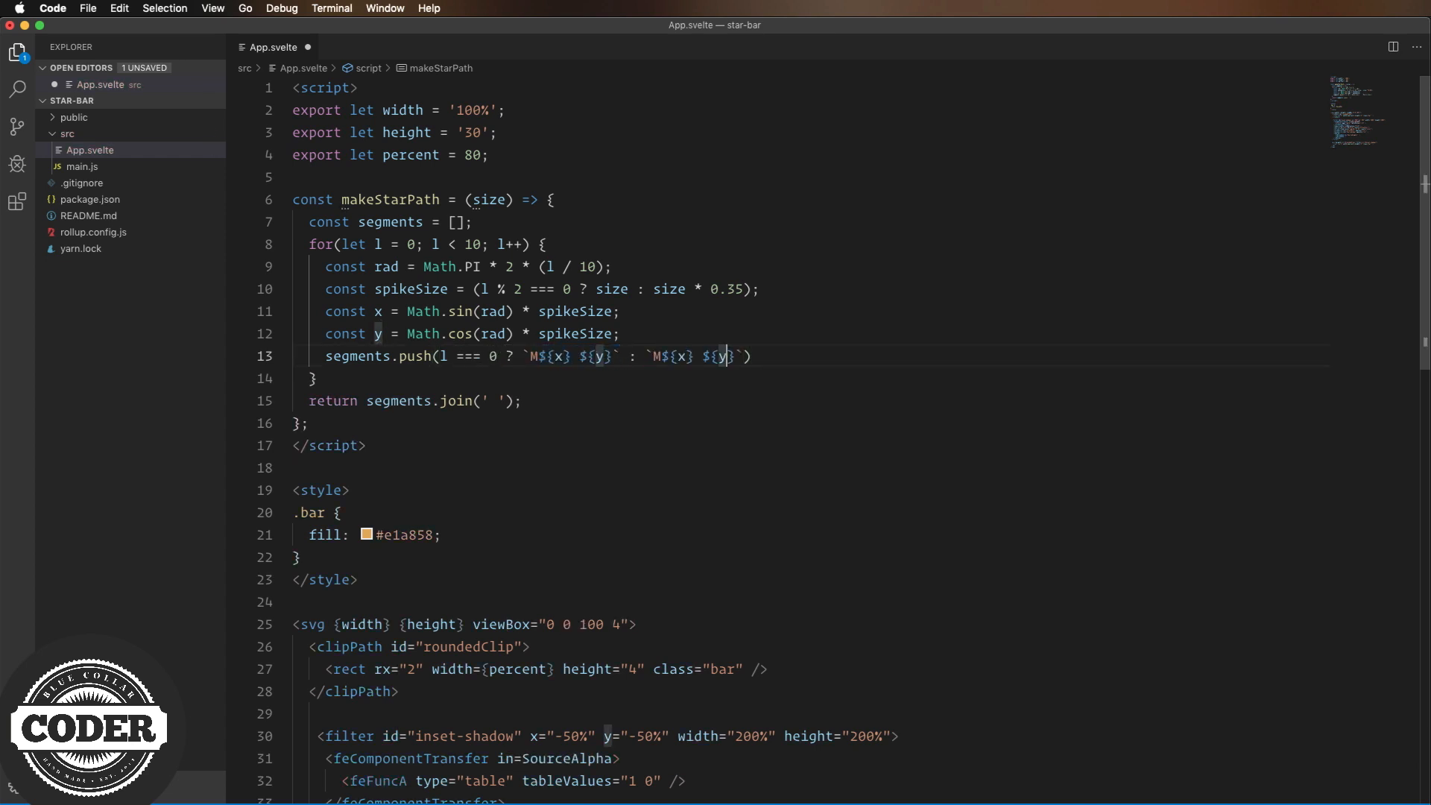
type(");")
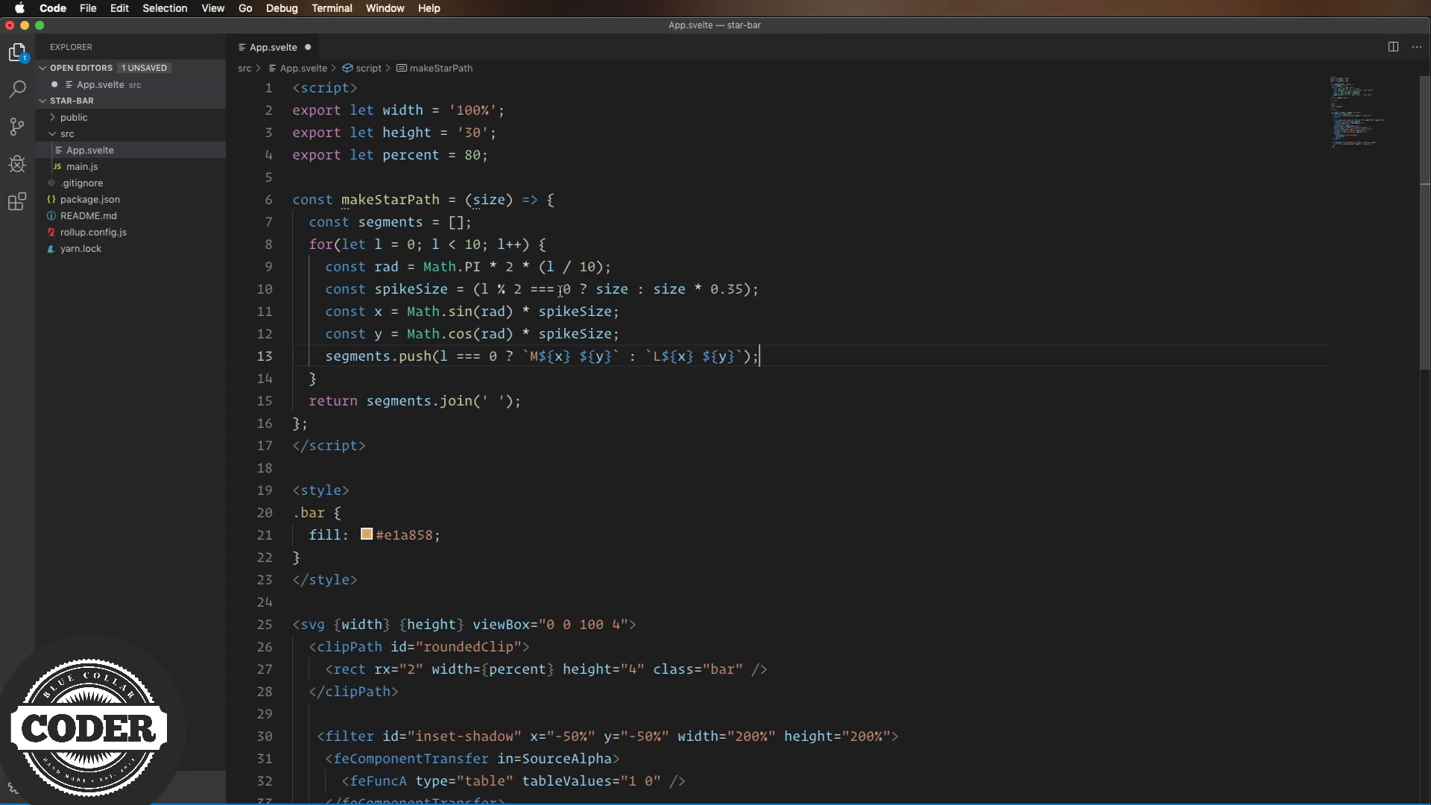
key("cmd+s")
scroll(600, 452, "down", 10)
Add a 100 by 100 svg at the end of App.svelte with an empty self-closing path inside.
left_click(600, 452)
key("Return")
type("<svg width=\"100\" ")
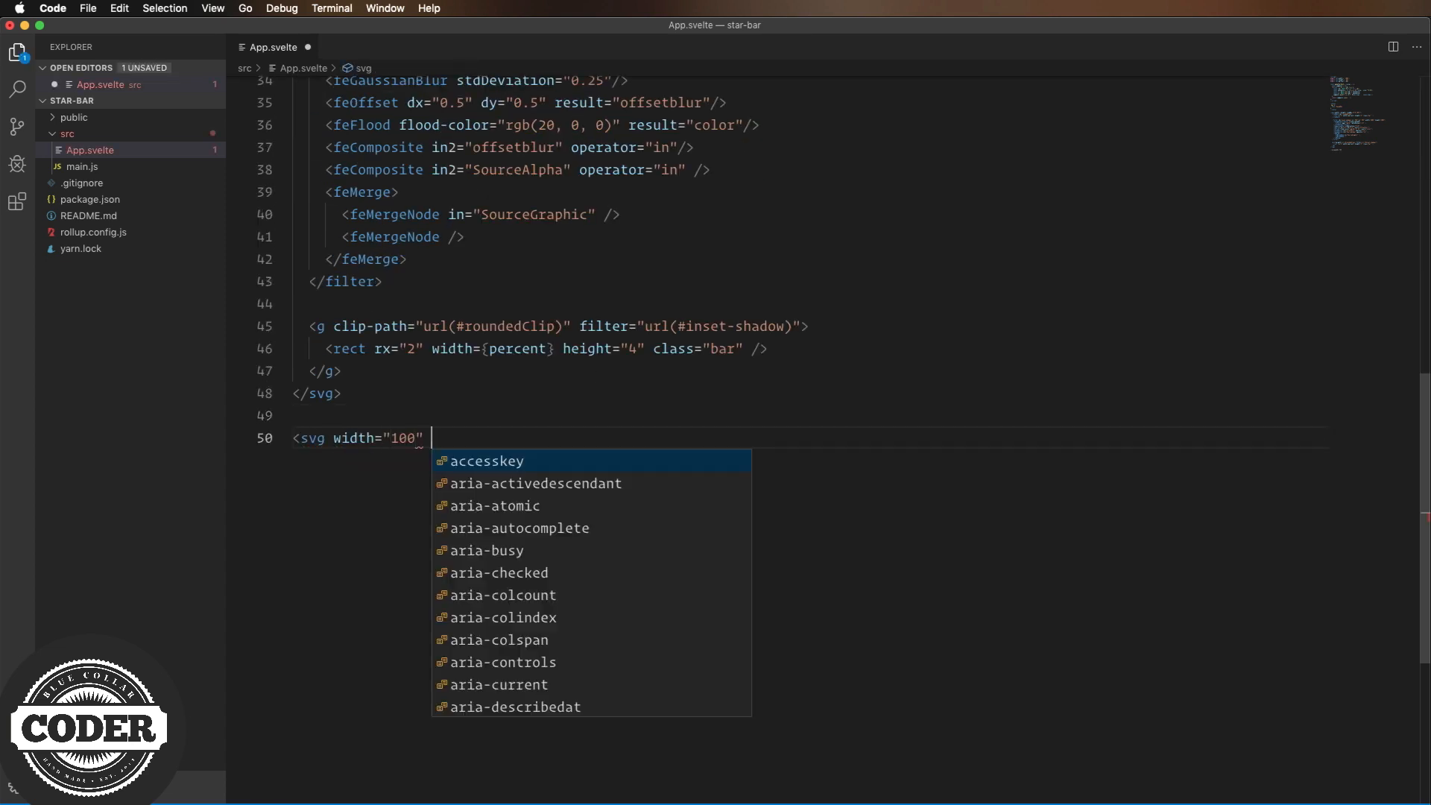
type("height=\"100\">")
key("Return")
type("</svg>")
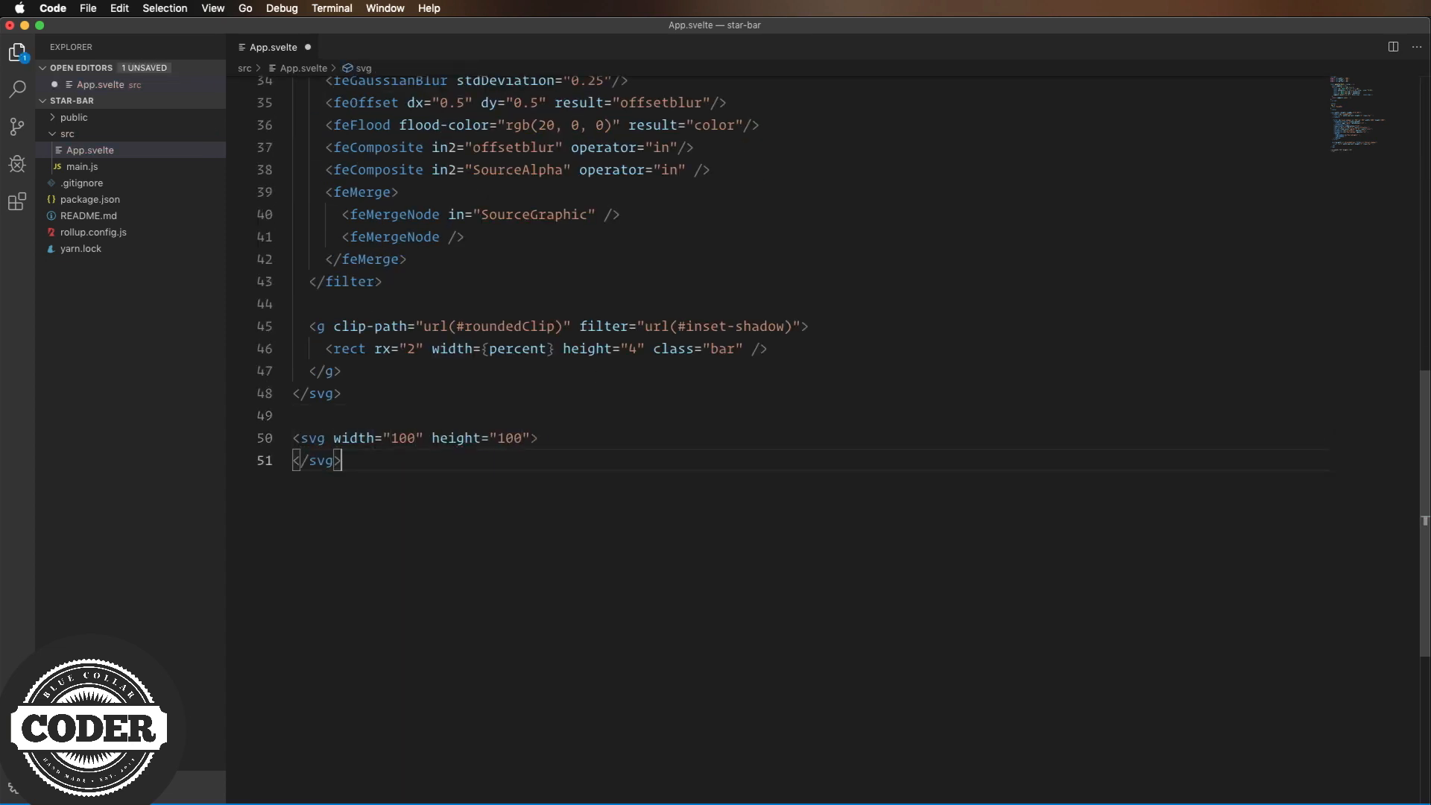
key("Up")
key("End")
key("Return")
type("<path")
key("Return")
type("/>")
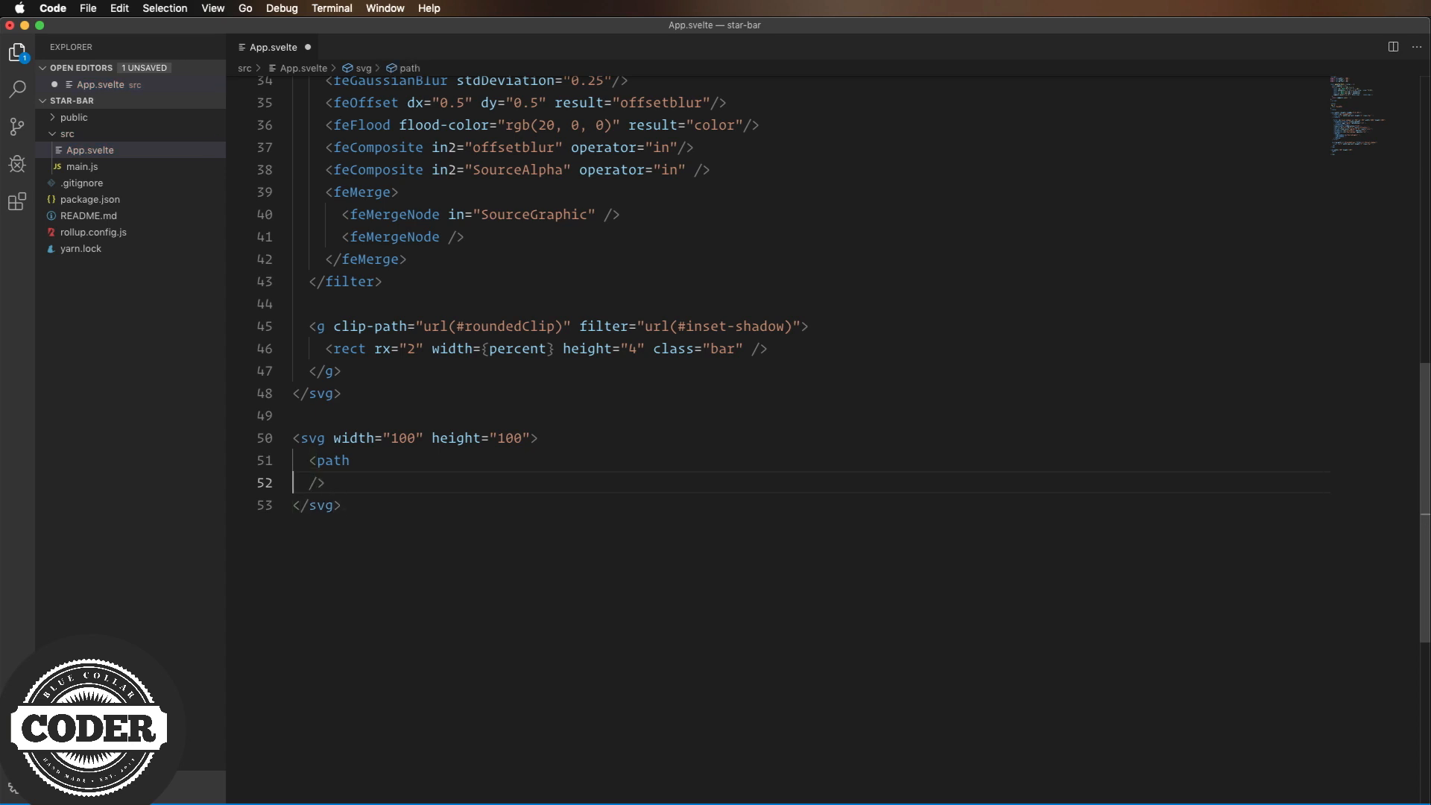
key("Up")
key("End")
key("Return")
type("class=\"star\"")
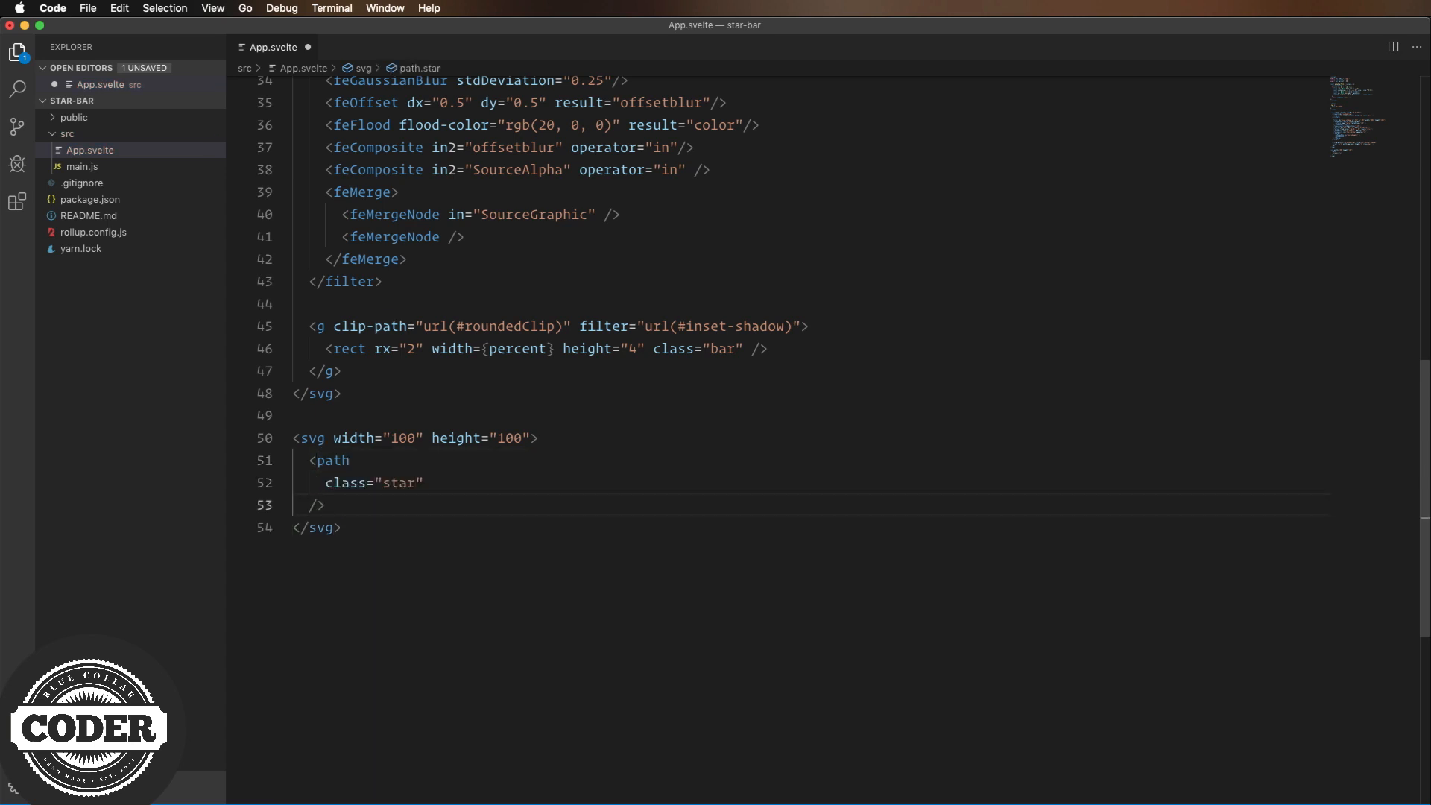
Give the path class star, d={makeStarPath(50)} and transform translate(50, 50).
key("Return")
type("d=")
type("{ma")
key("Tab")
type("(")
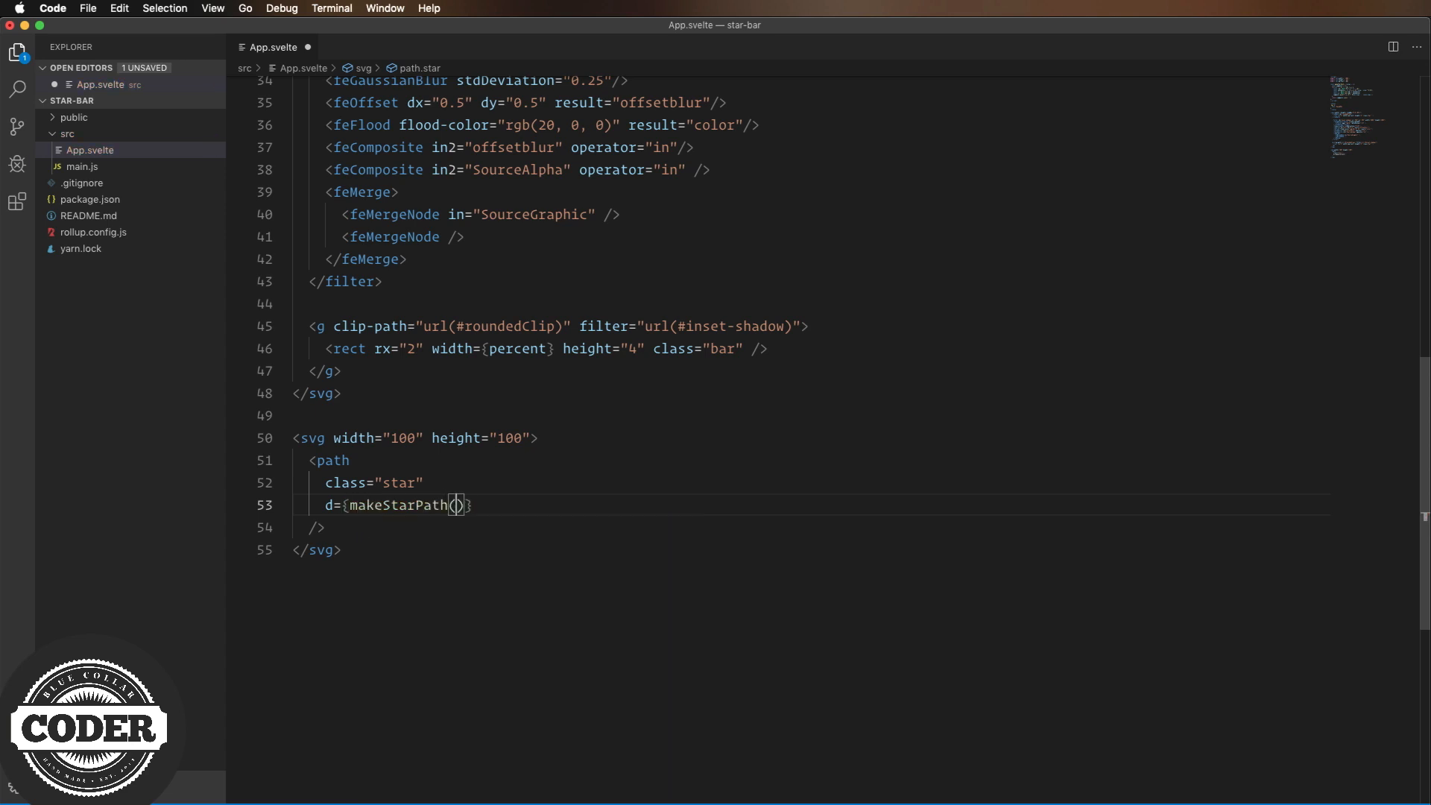
type("50")
key("Down")
key("End")
key("Return")
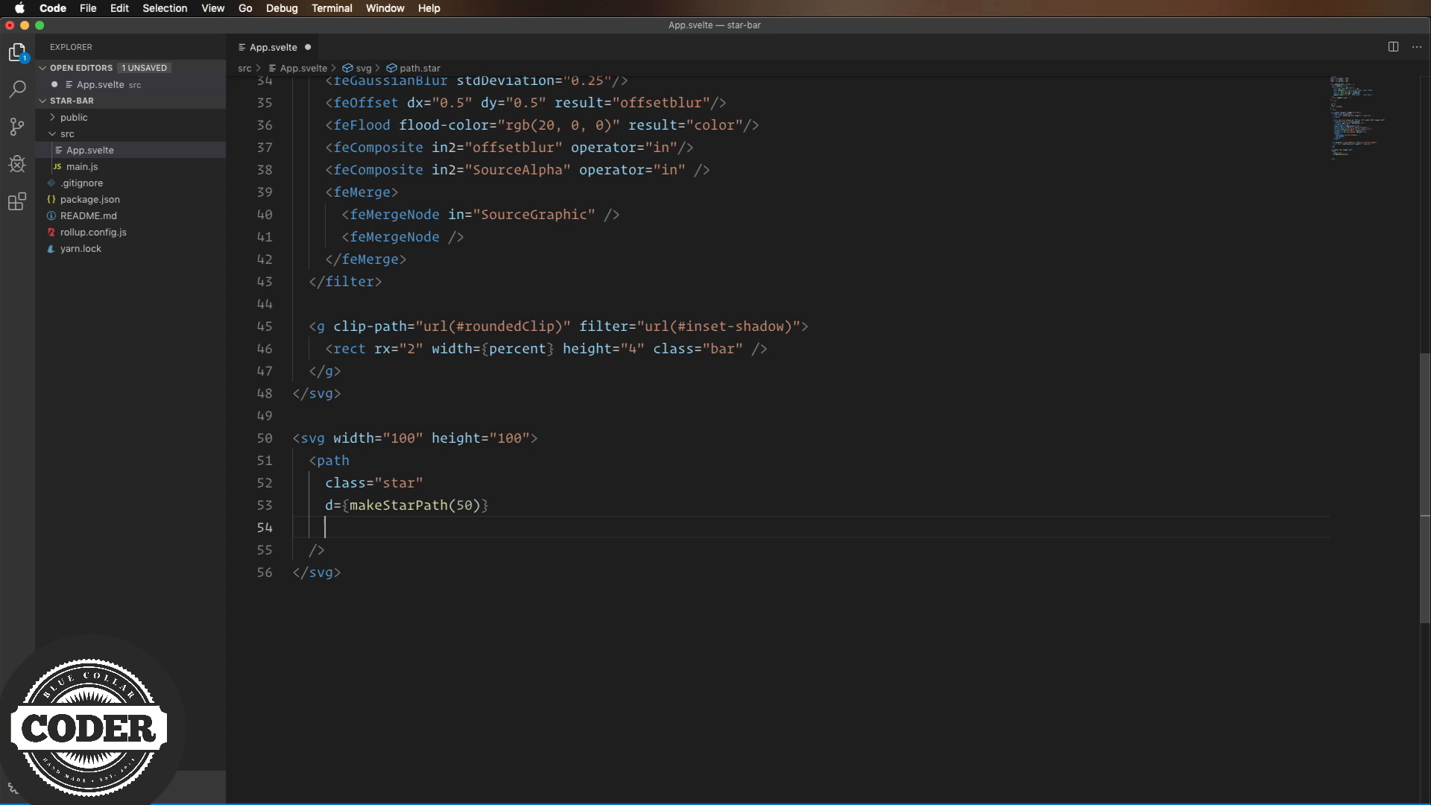
type("t")
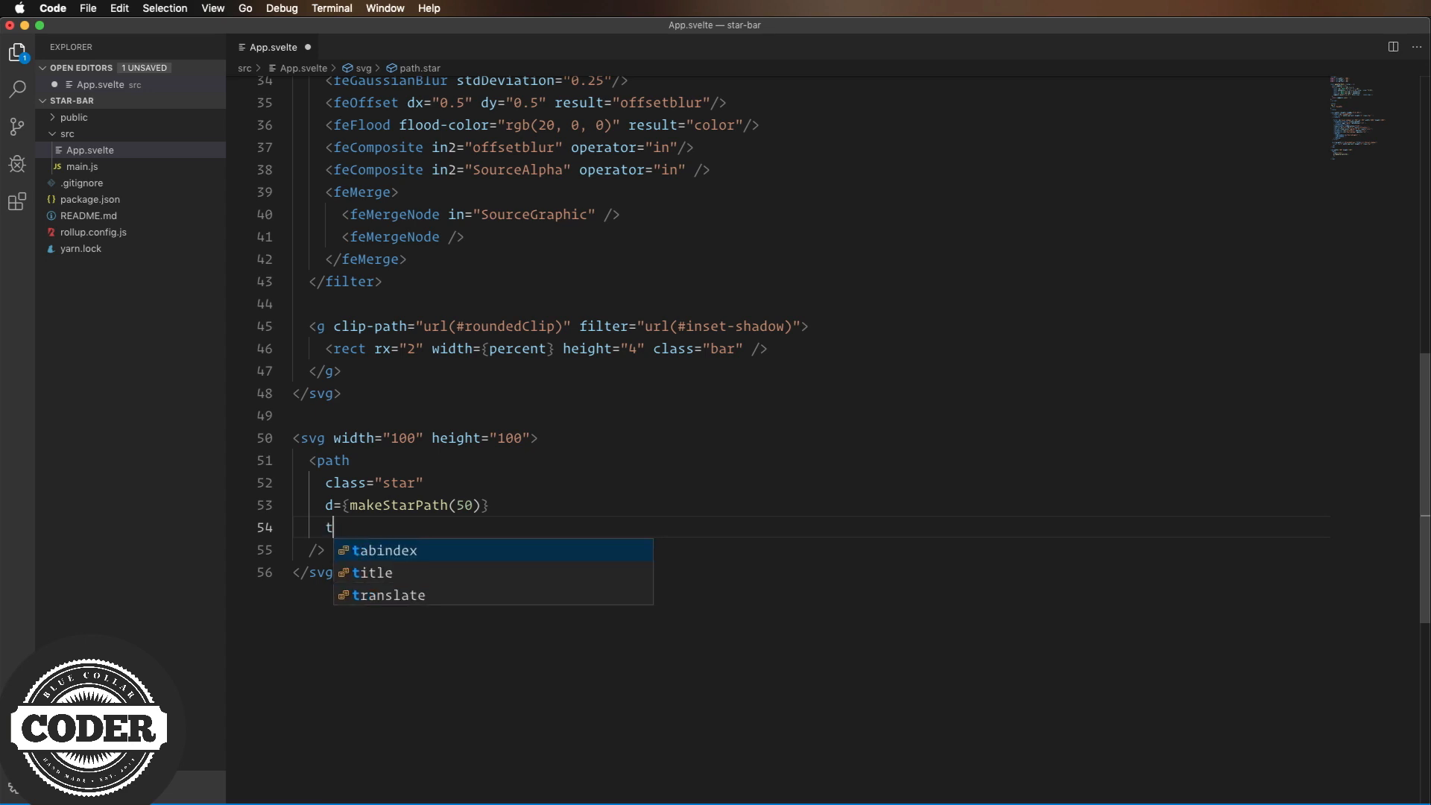
type("ransform=\"trans")
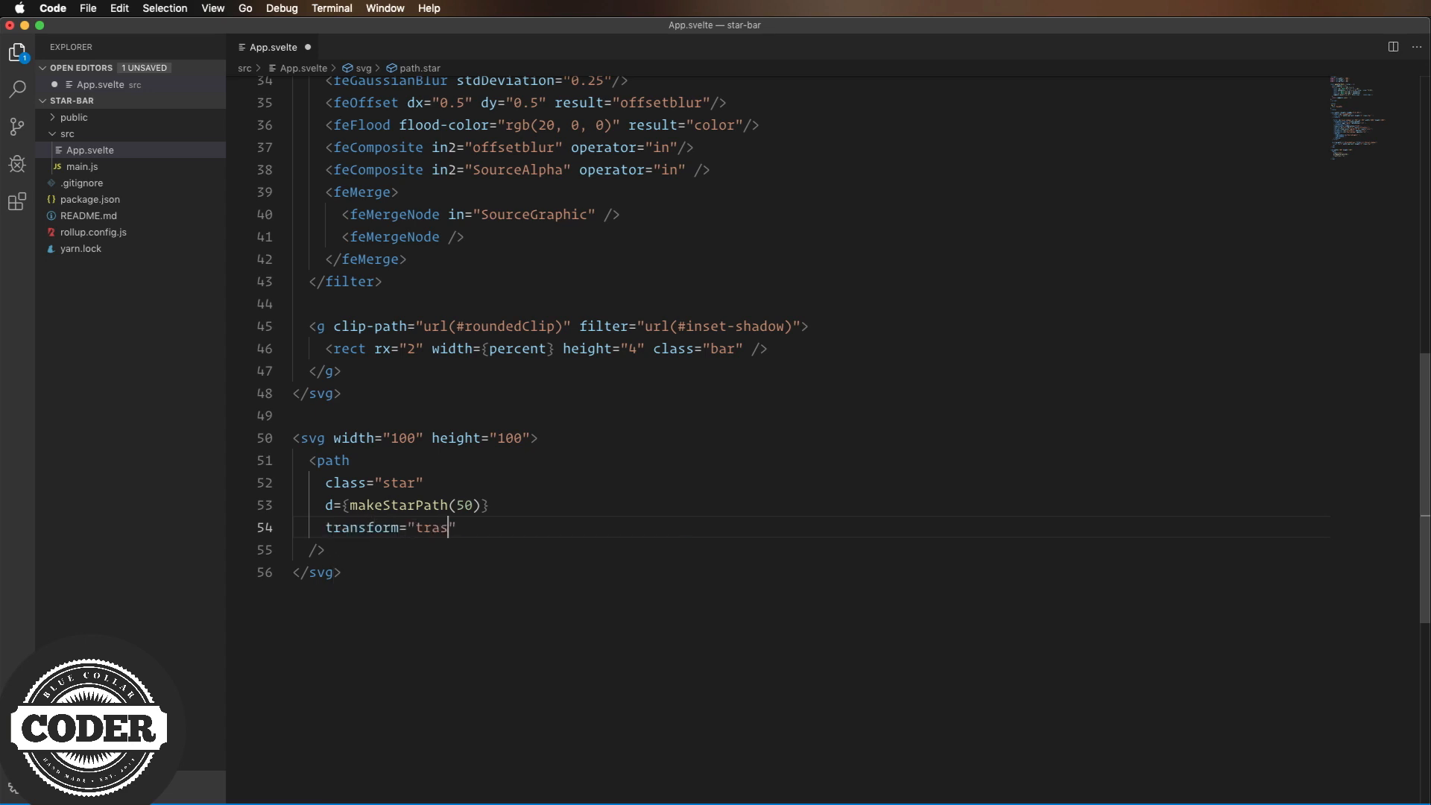
type("late(50, 50)")
scroll(783, 336, "up", 10)
Add a .star { fill: #fff88d; } rule, save, and check the preview in Chrome.
left_click(313, 445)
key("Return")
type(".star {")
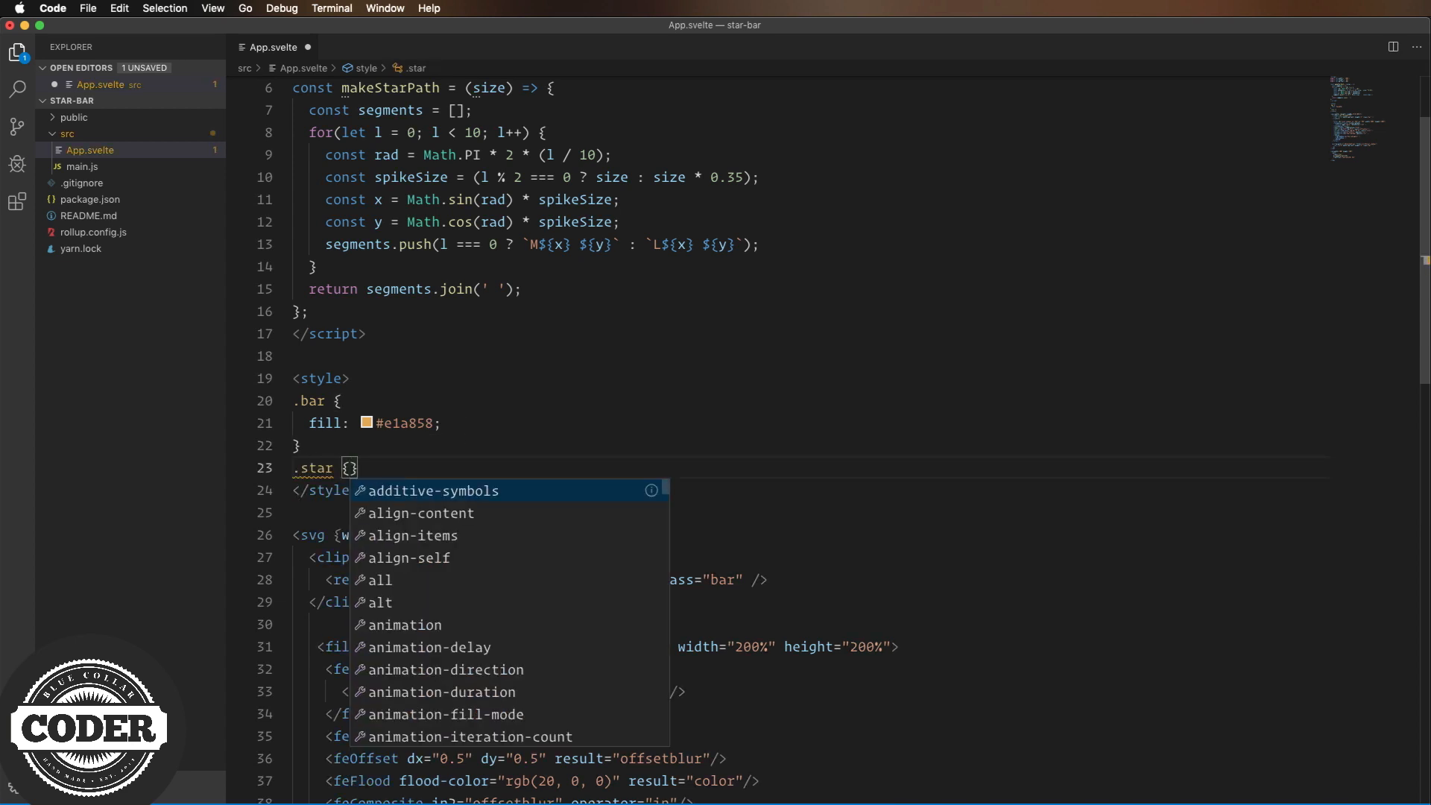
key("Return")
type("fill: #")
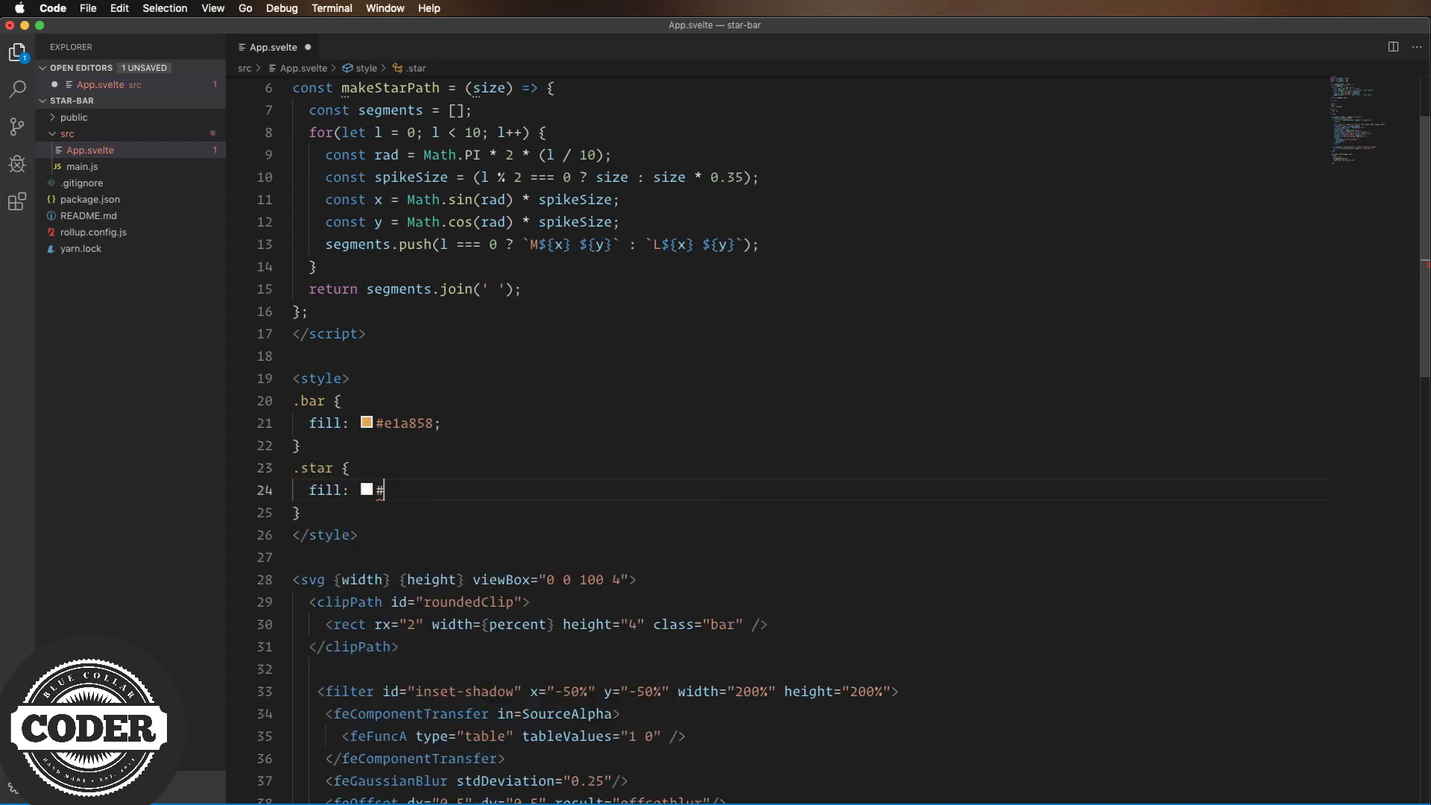
type("fff88d;")
key("super+s")
key("super+Tab")
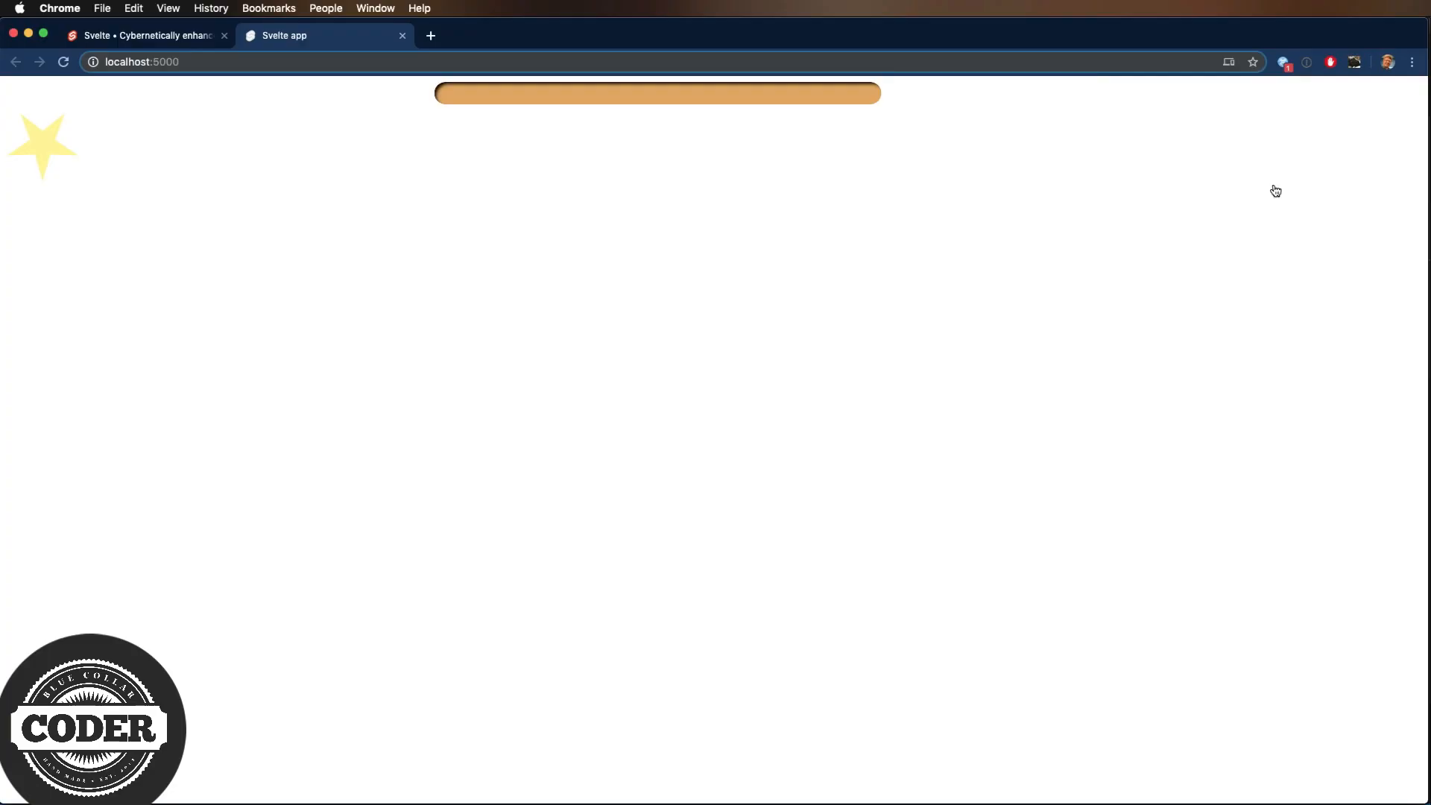
key("super+Tab")
Move the star path into the bar's group as makeStarPath(2) at translate(50, 2) and remove the bottom svg.
key("super+x")
left_click(771, 453)
key("super+v")
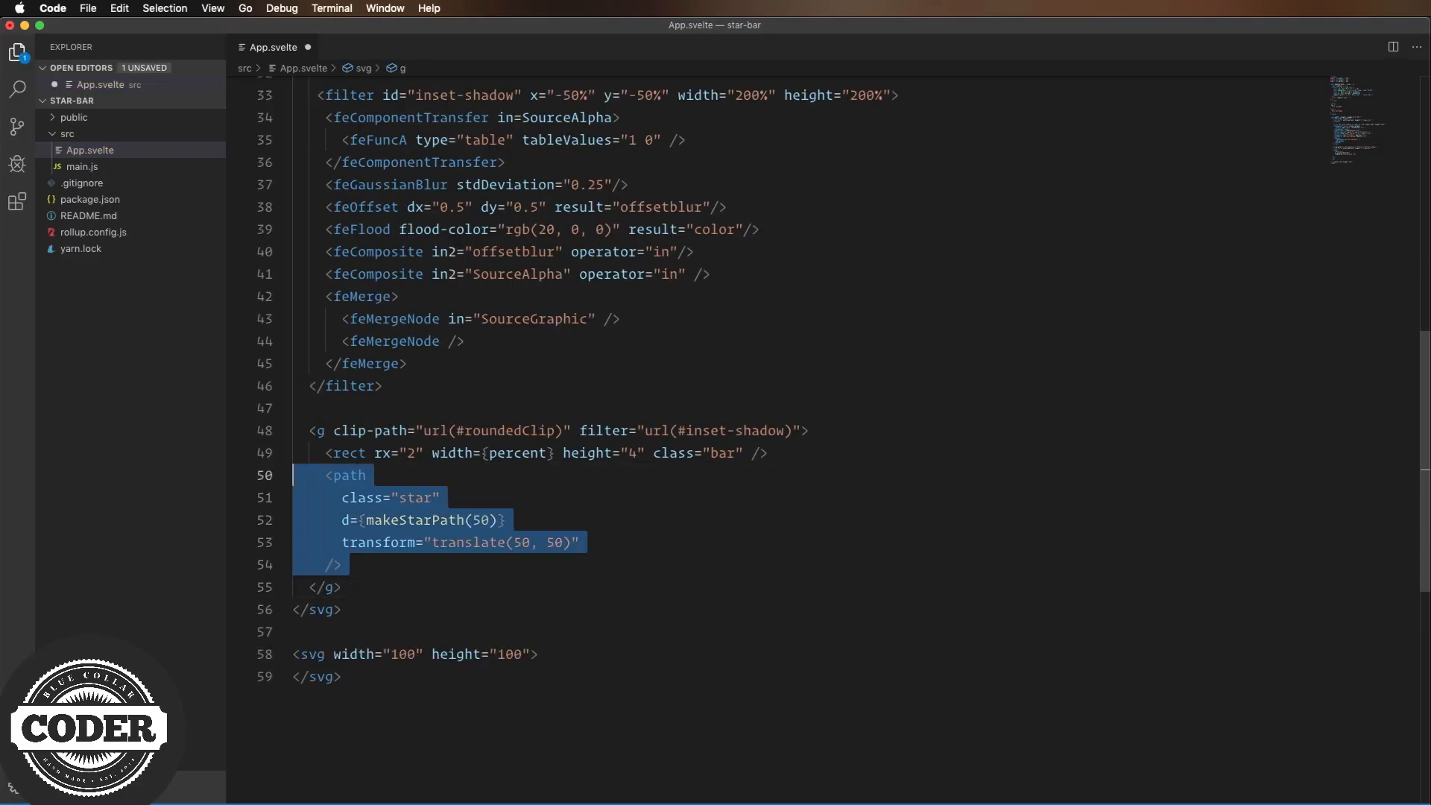
left_click(507, 542)
double_click(481, 521)
type("2")
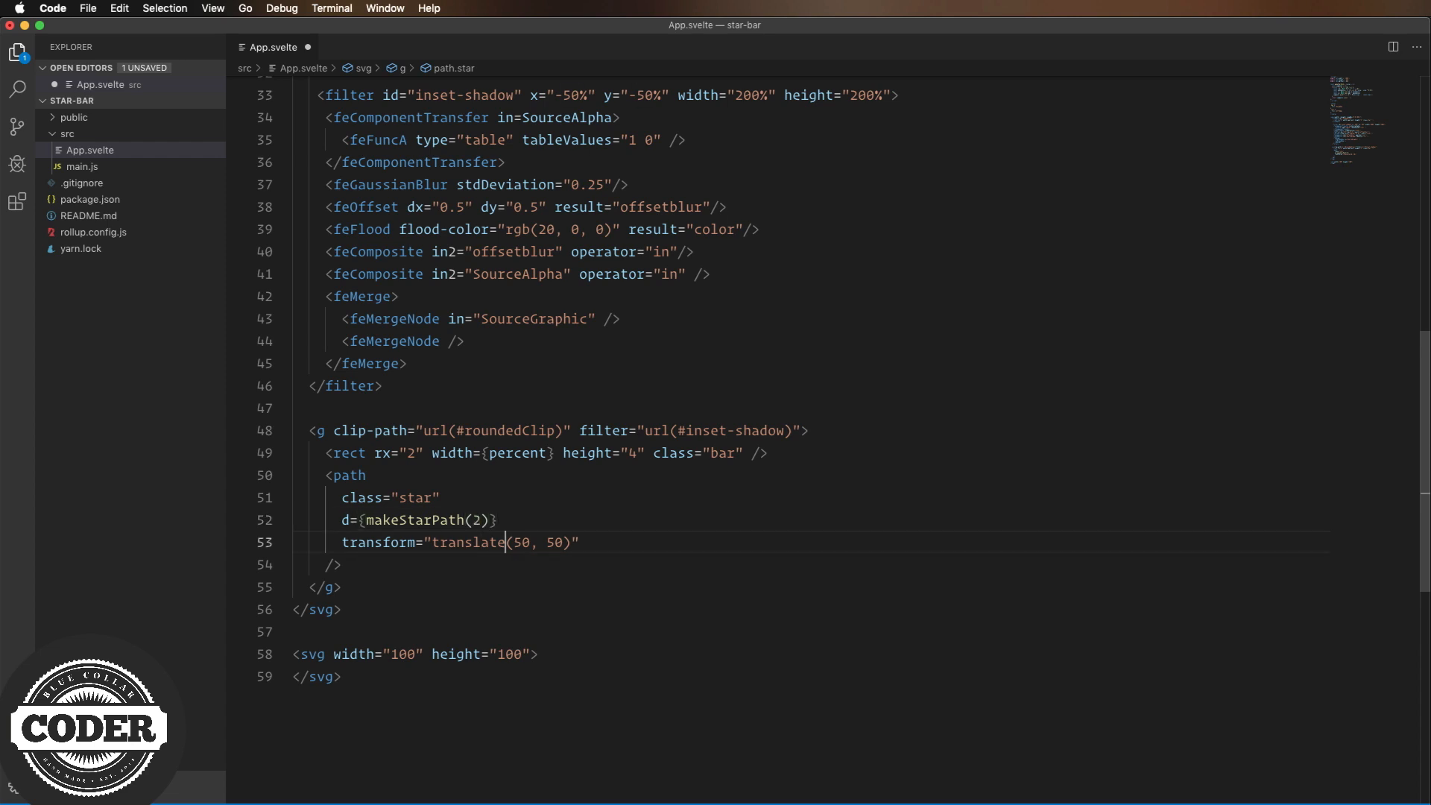
double_click(555, 543)
type("2")
left_click_drag(296, 632, 340, 677)
key("BackSpace")
key("super+s")
key("super+Tab")
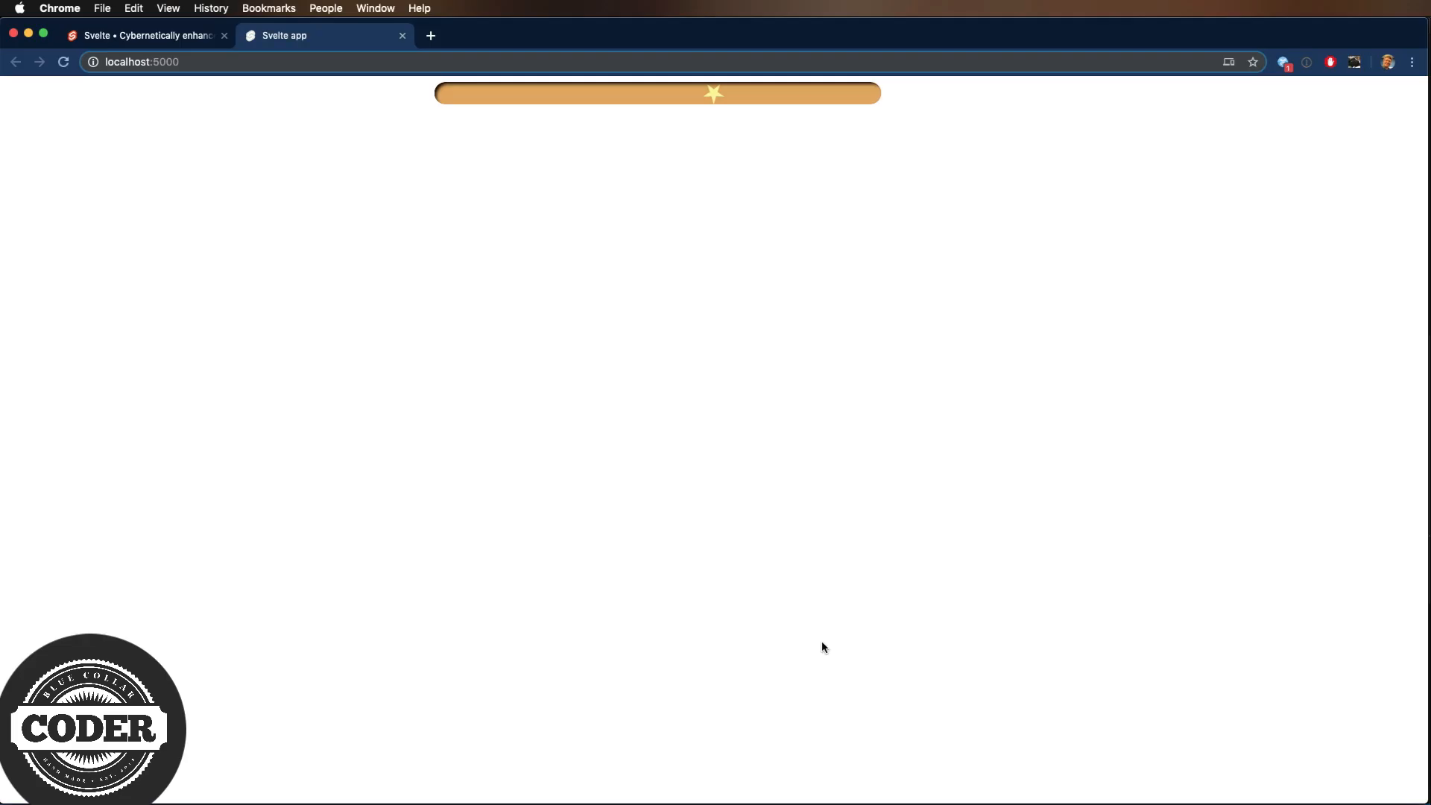